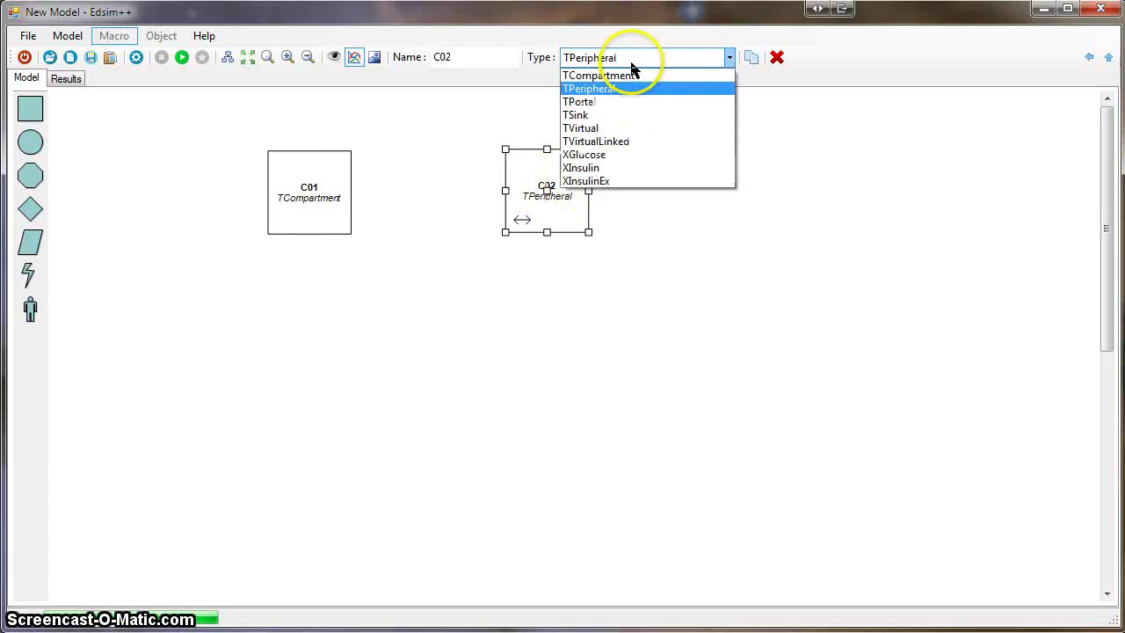
# Change the type of C02 to TSink and connect compartment C01 to it.
pyautogui.click(614, 106)
pyautogui.moveTo(310, 190); pyautogui.dragTo(546, 198)
pyautogui.click(332, 234)
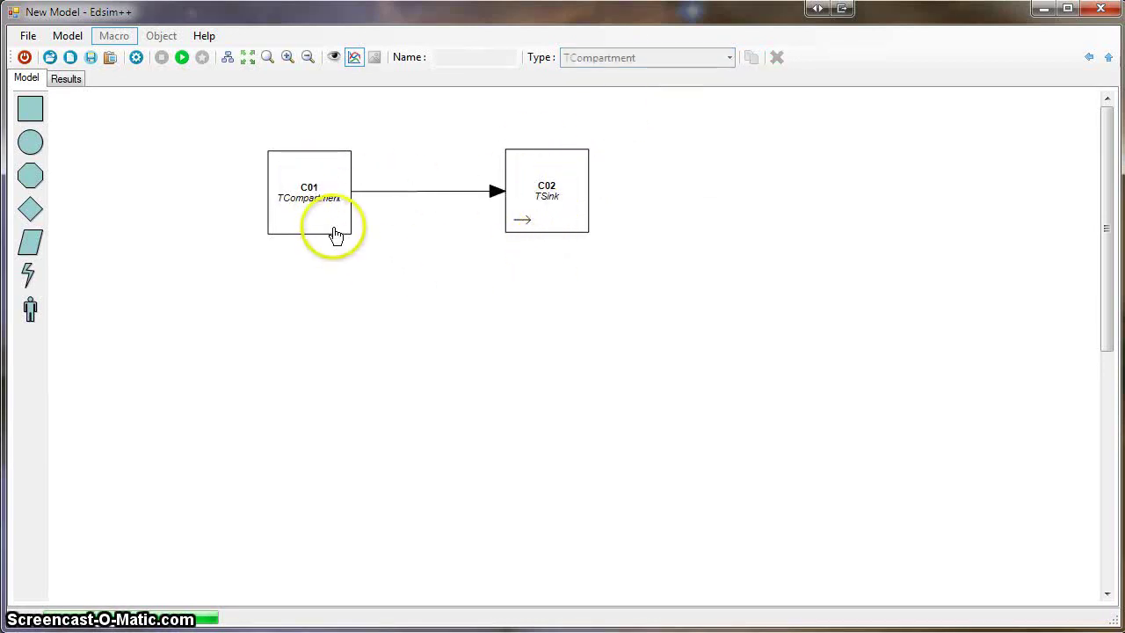
# Set the initial amount C01.A to 100 mg in the compartment's variables and simulate the model.
pyautogui.doubleClick(318, 231)
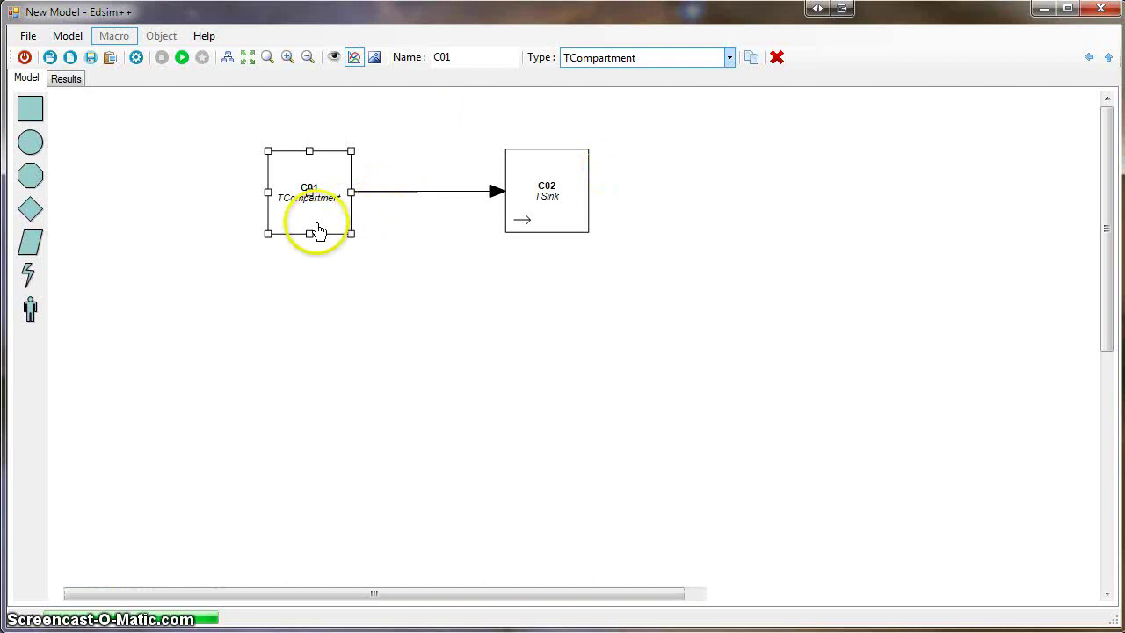
pyautogui.click(855, 593)
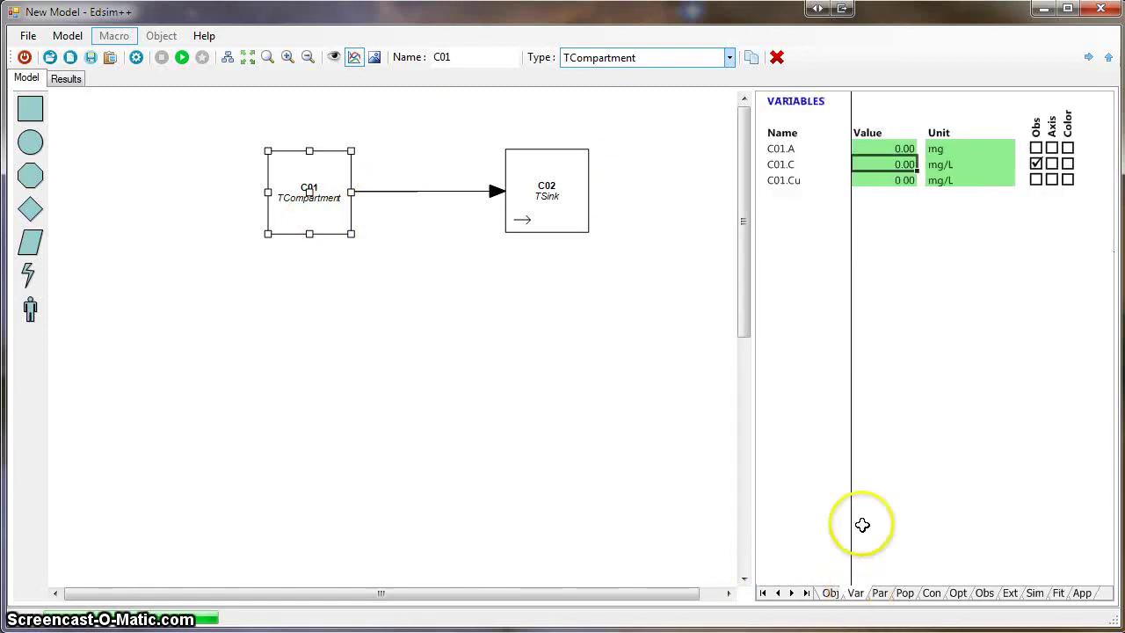
pyautogui.click(901, 145)
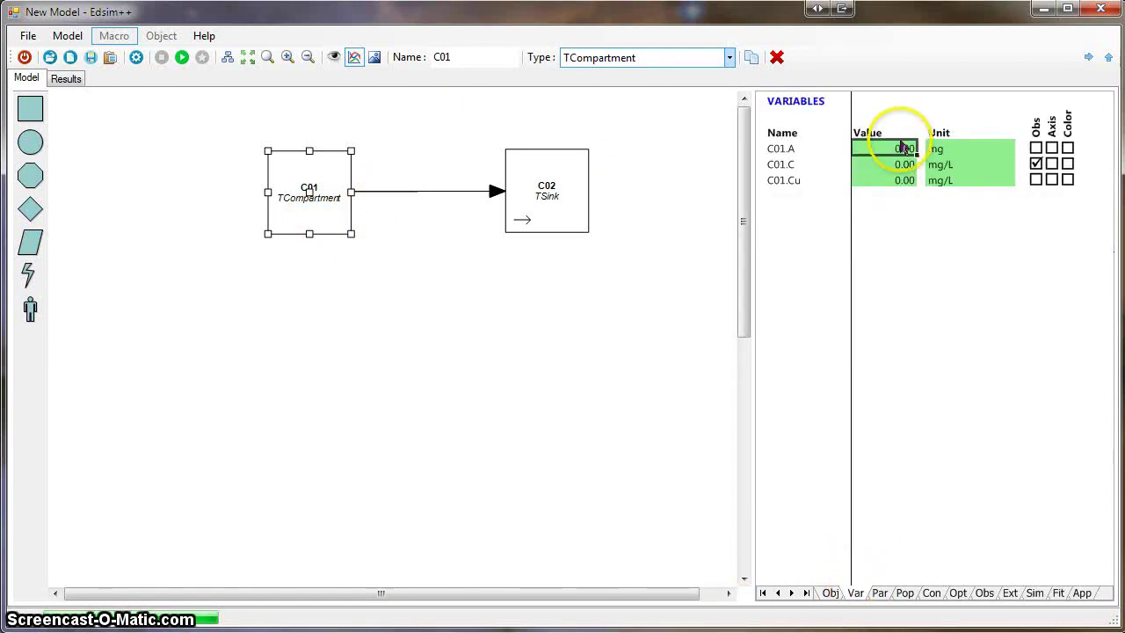
pyautogui.write('100')
pyautogui.press('Return')
pyautogui.click(401, 396)
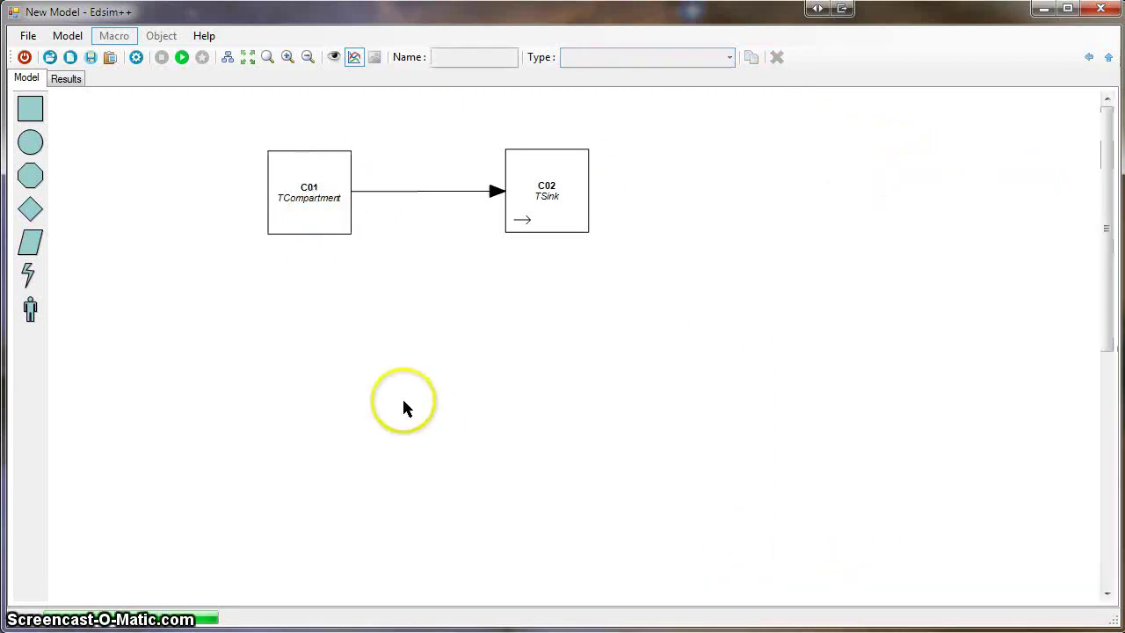
pyautogui.click(182, 58)
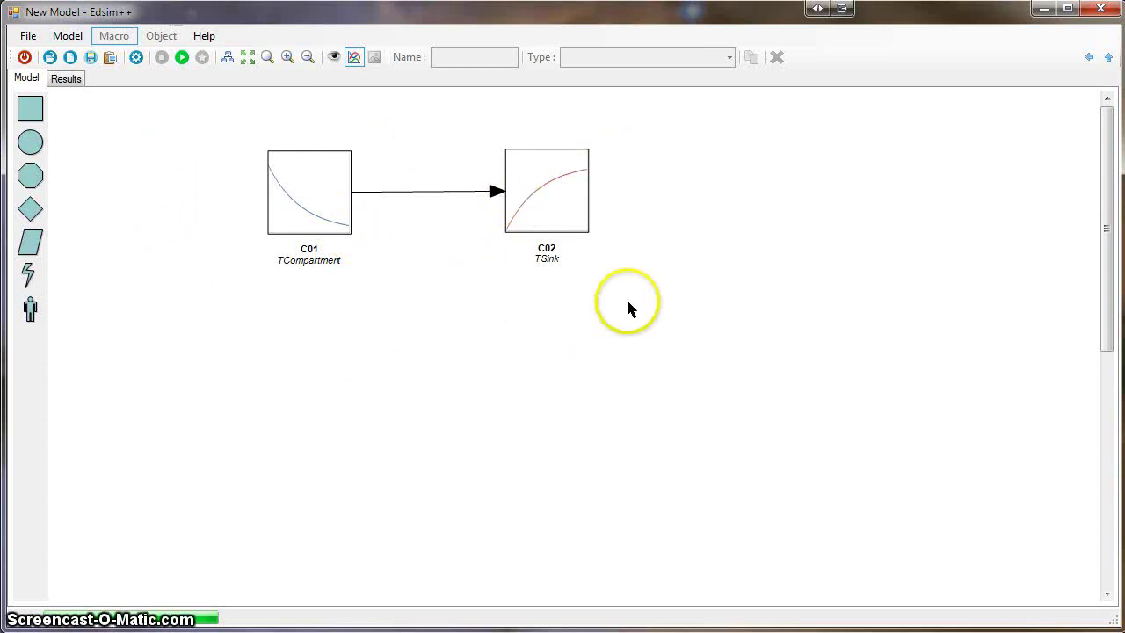
# Delete the sink compartment C02 from the model.
pyautogui.click(315, 211)
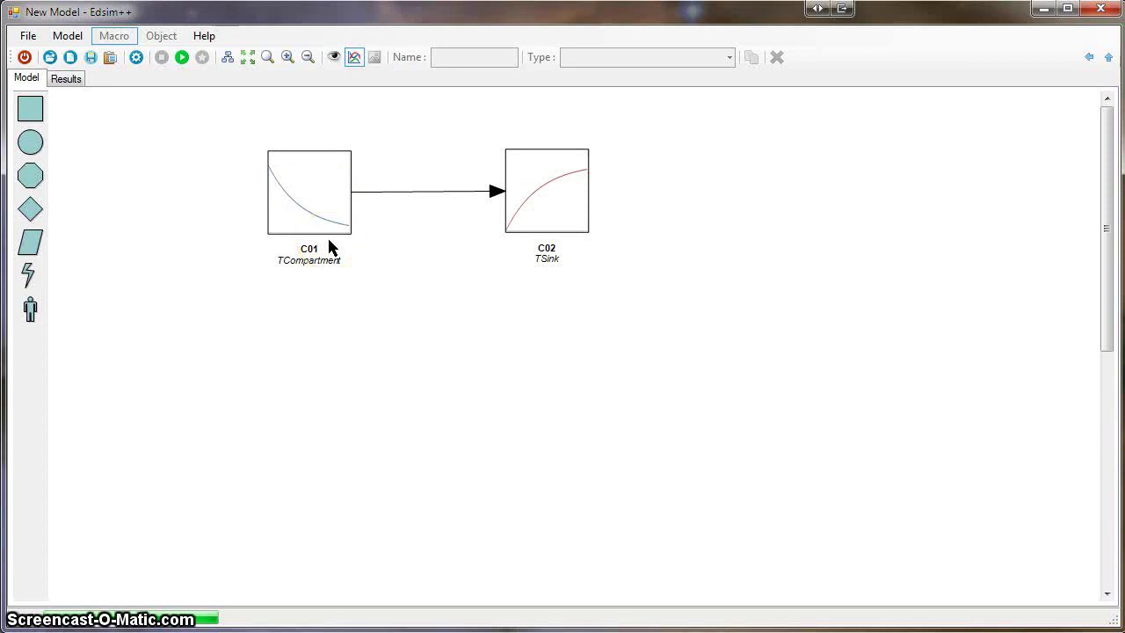
pyautogui.click(549, 201)
pyautogui.click(778, 57)
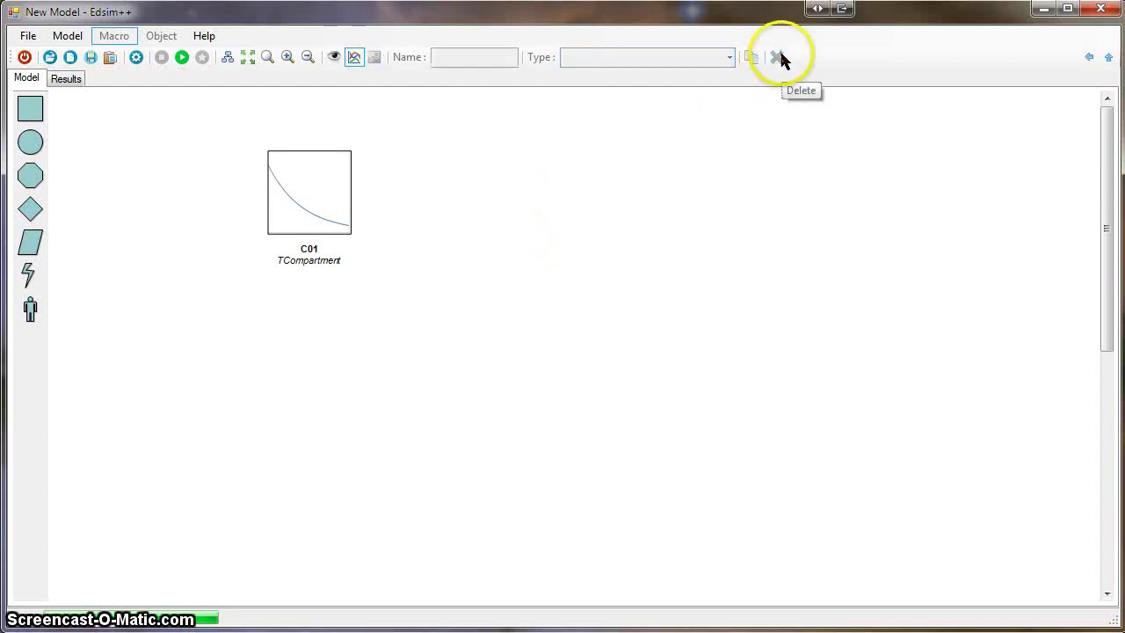
# Connect compartment C01 to a new TElimination object aligned beside it and simulate the model.
pyautogui.moveTo(30, 176); pyautogui.dragTo(531, 214)
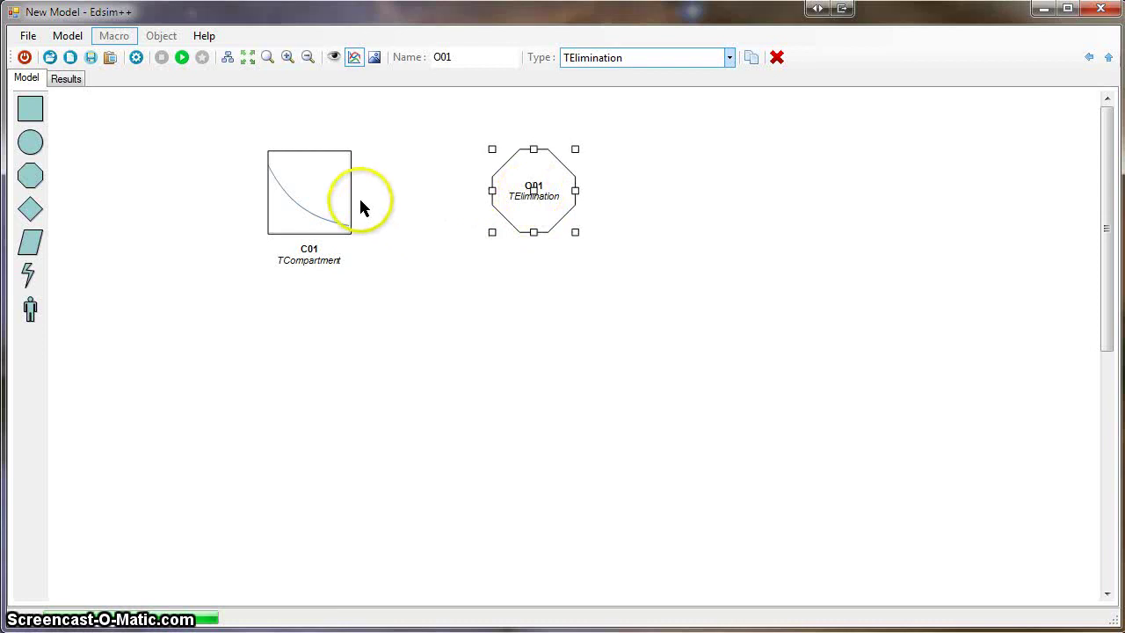
pyautogui.moveTo(352, 201); pyautogui.dragTo(524, 233)
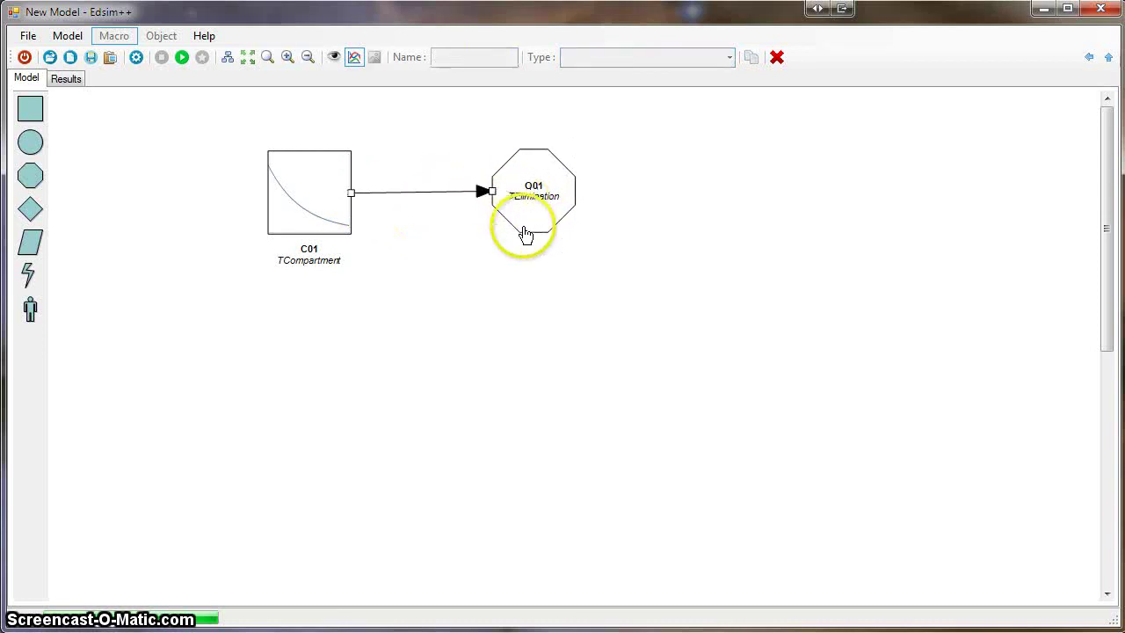
pyautogui.click(536, 211)
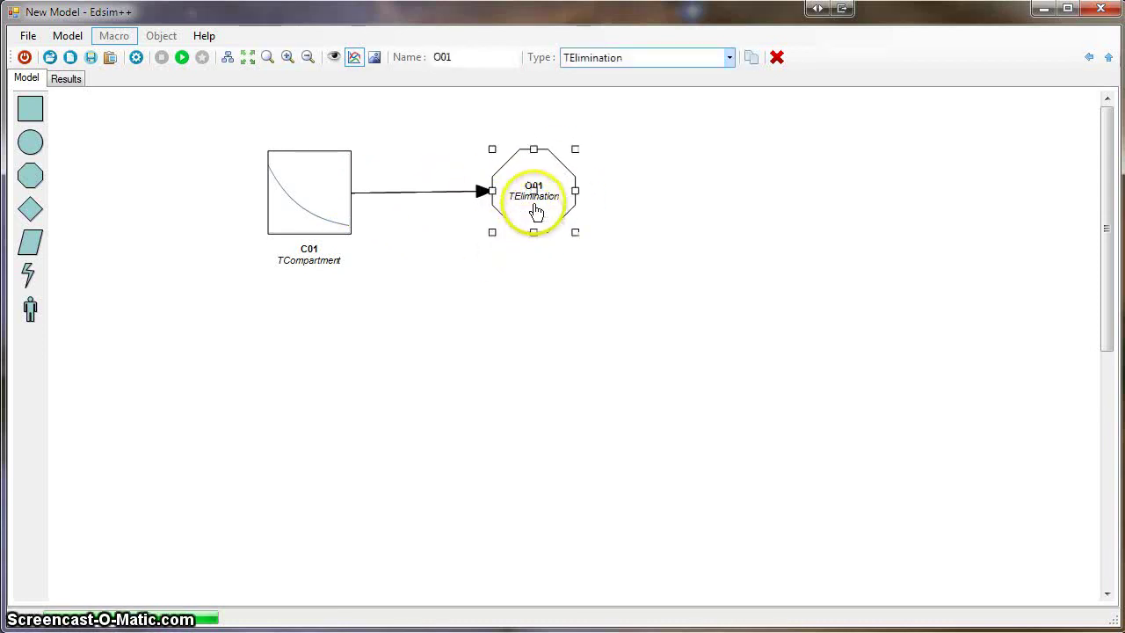
pyautogui.moveTo(532, 187); pyautogui.dragTo(521, 189)
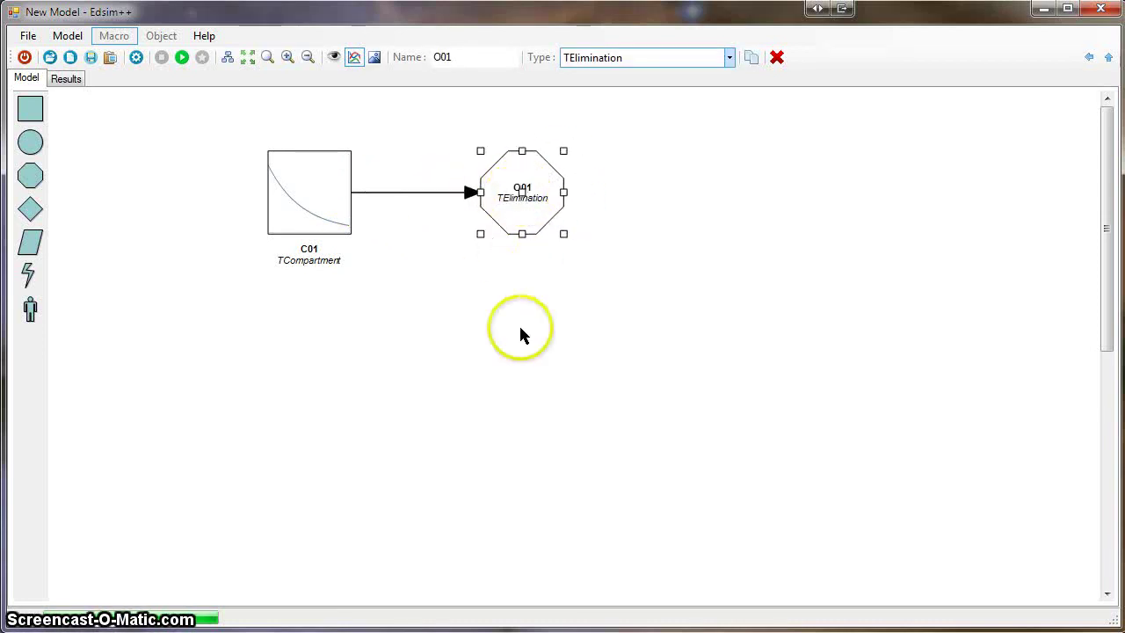
pyautogui.click(182, 58)
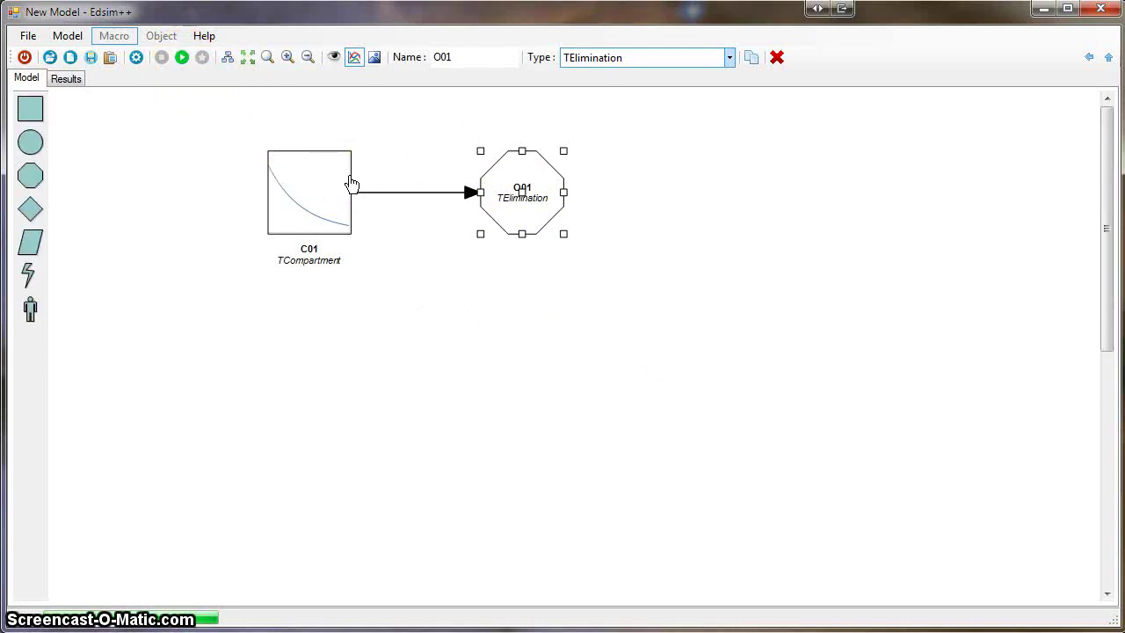
# Set the initial amount C01.A to 0 mg and rerun the simulation.
pyautogui.doubleClick(310, 218)
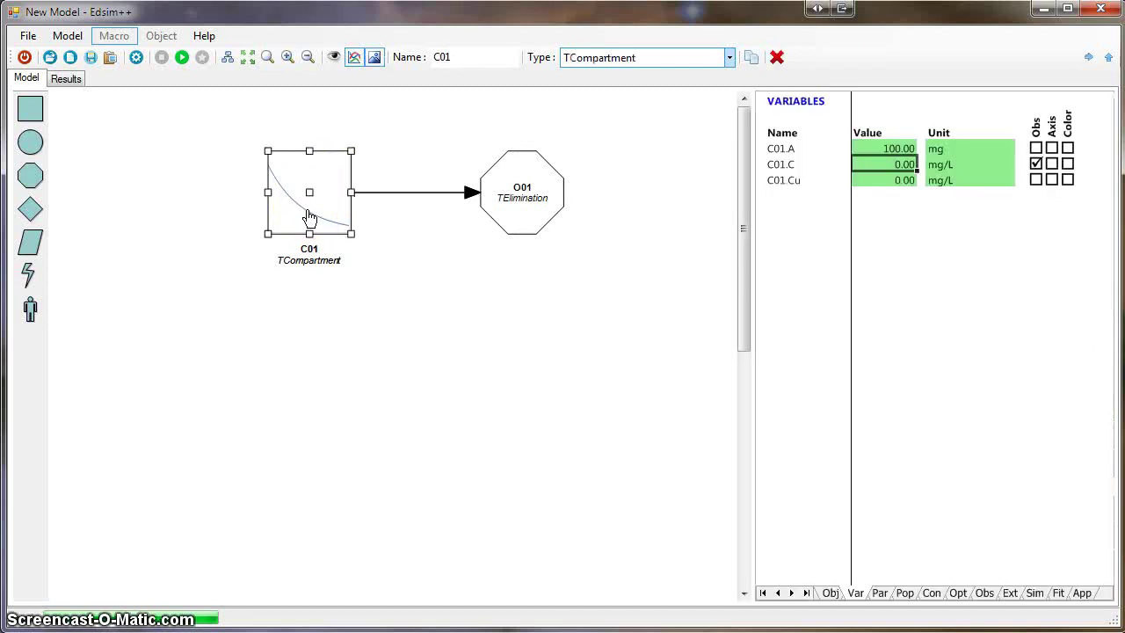
pyautogui.click(870, 161)
pyautogui.click(877, 148)
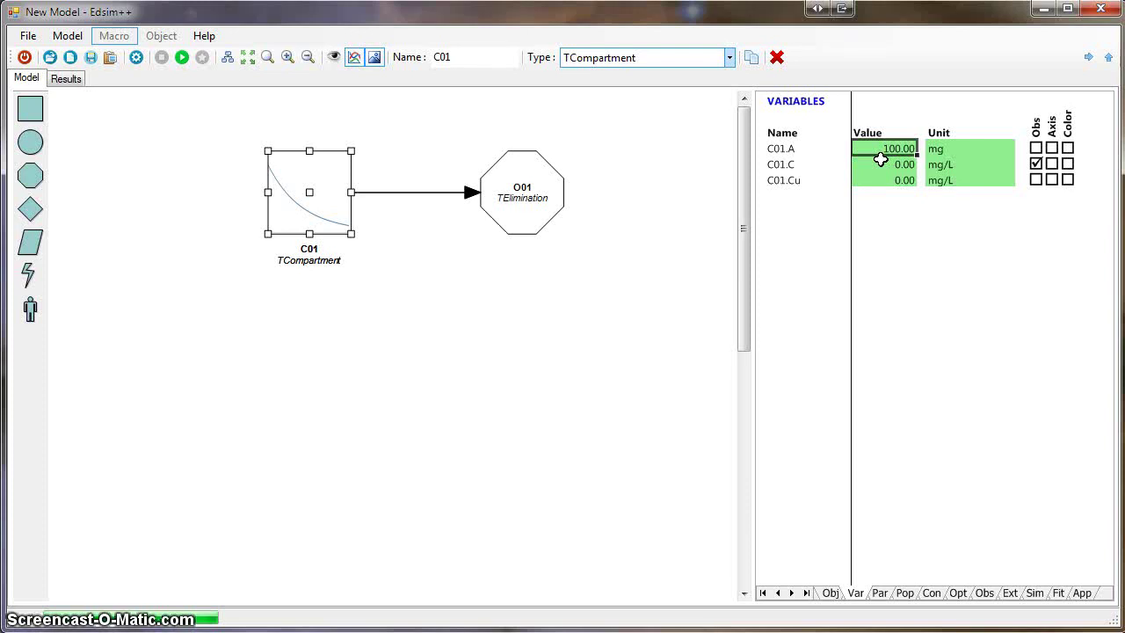
pyautogui.write('0')
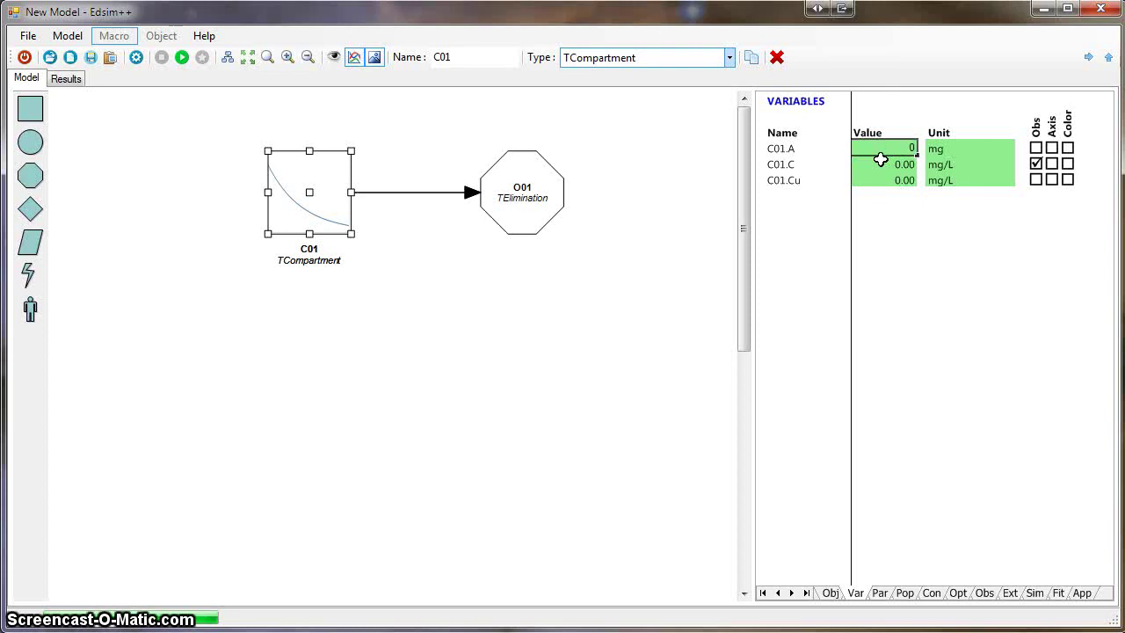
pyautogui.click(884, 209)
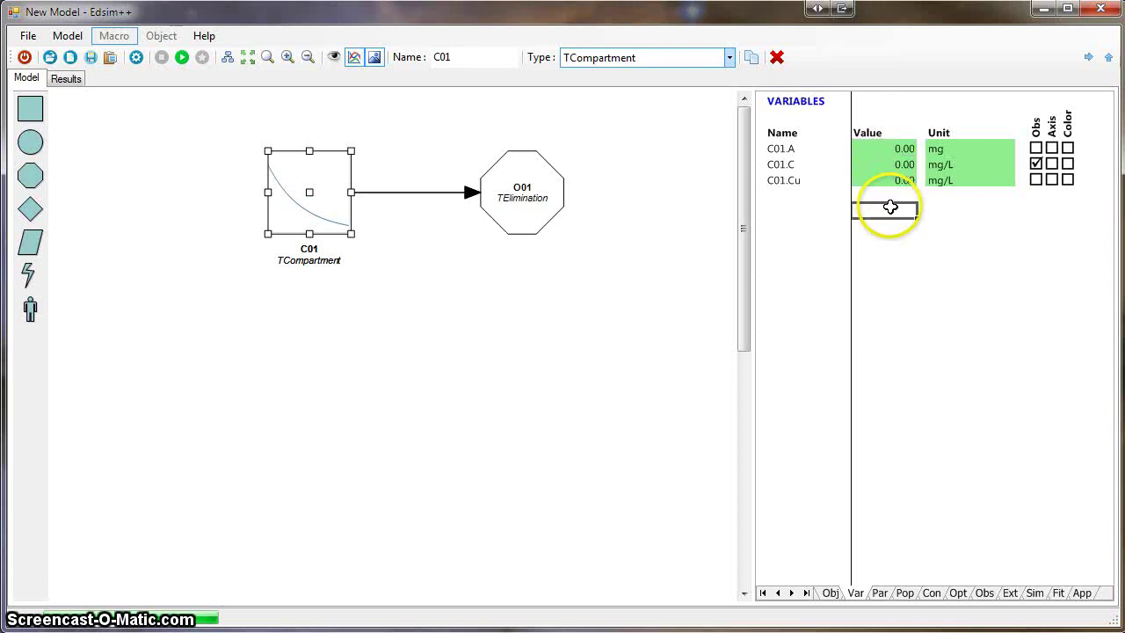
pyautogui.click(182, 60)
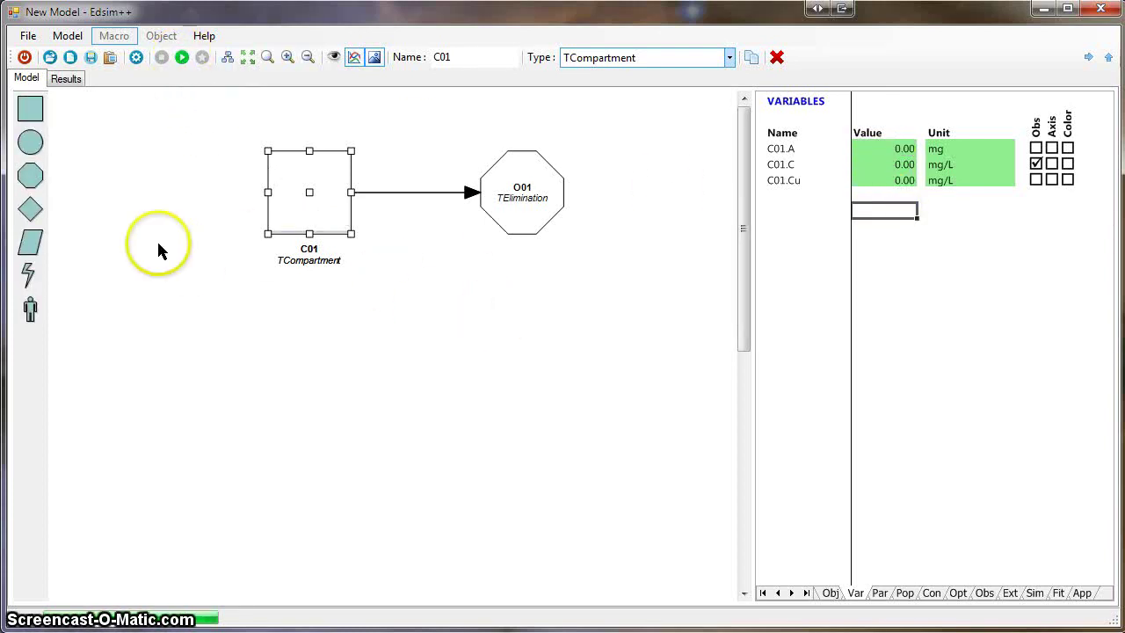
# Connect a new TInjection object into compartment C01 and chart the simulated C01 concentration.
pyautogui.moveTo(30, 143); pyautogui.dragTo(306, 198)
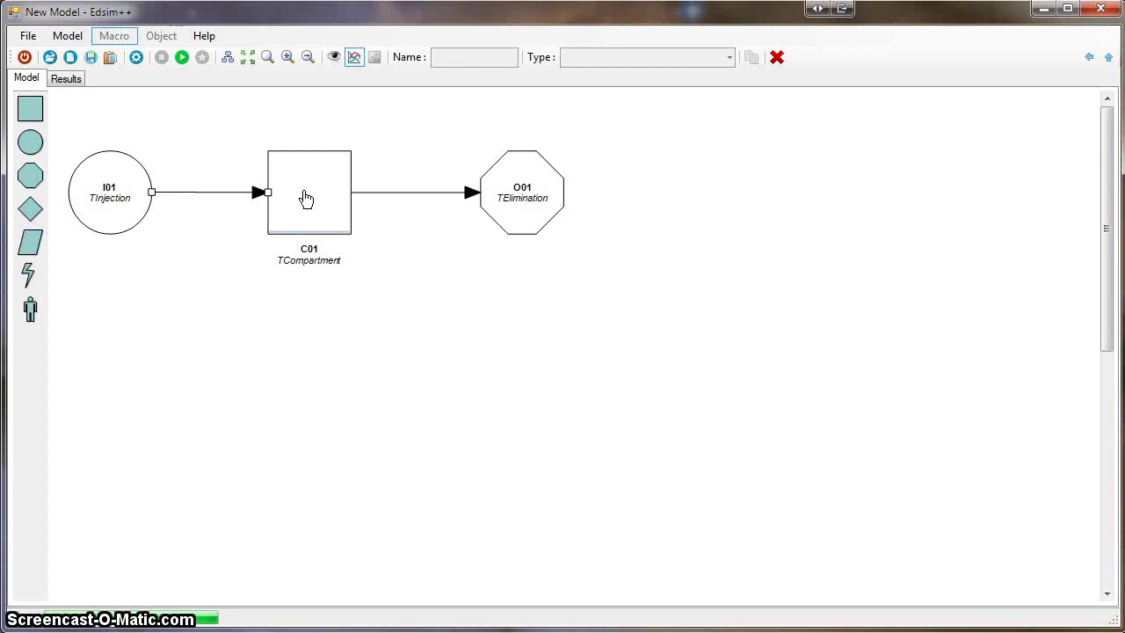
pyautogui.click(182, 57)
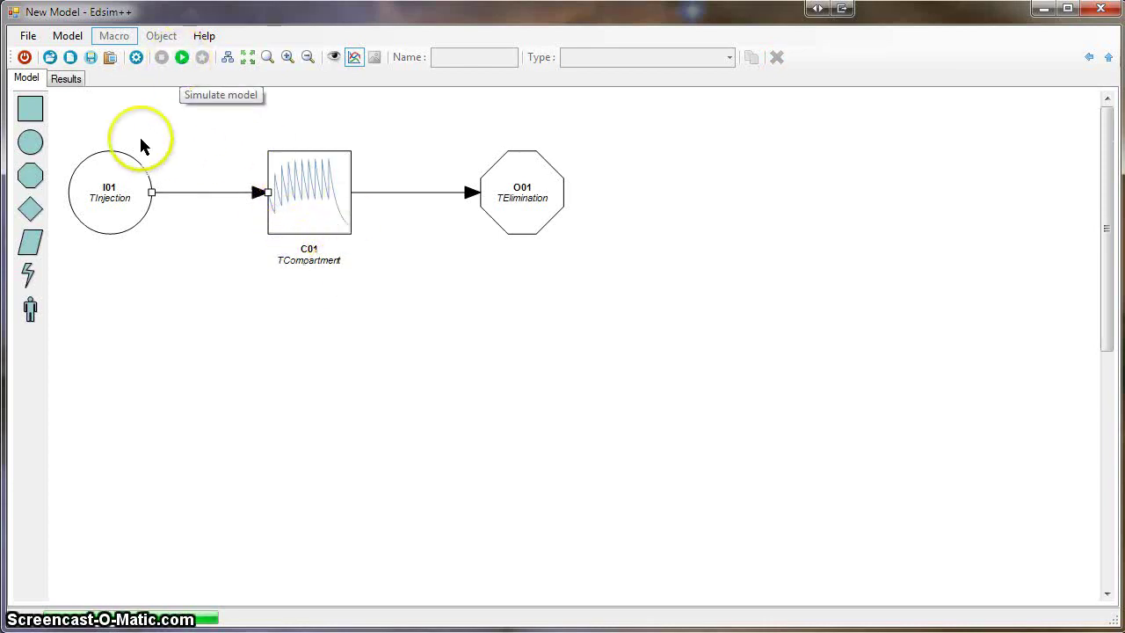
pyautogui.click(69, 80)
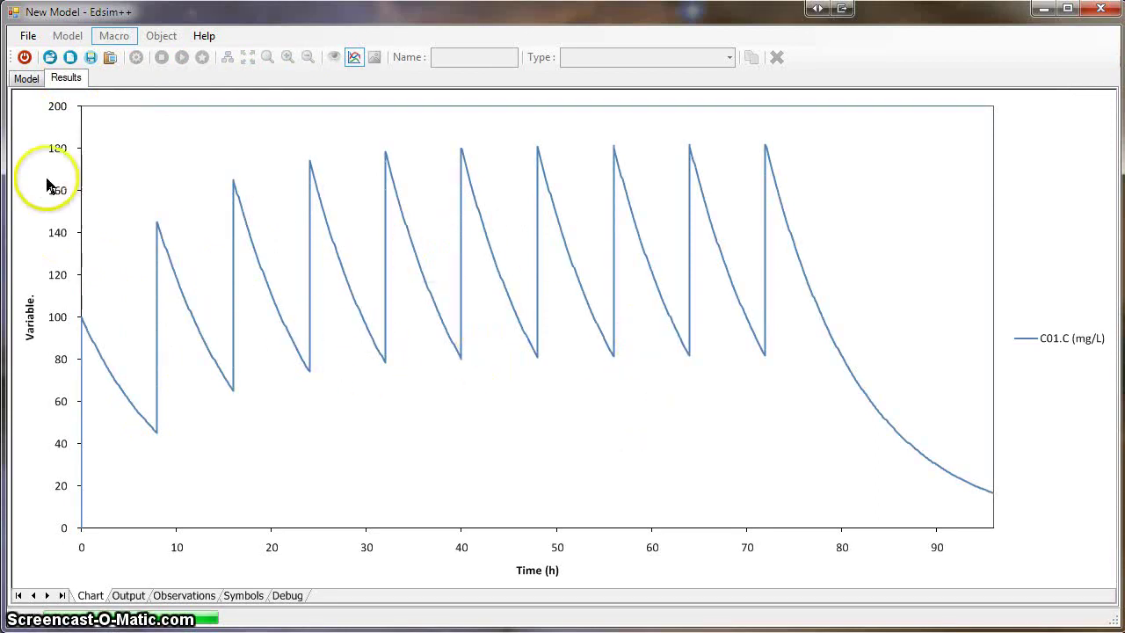
pyautogui.click(33, 82)
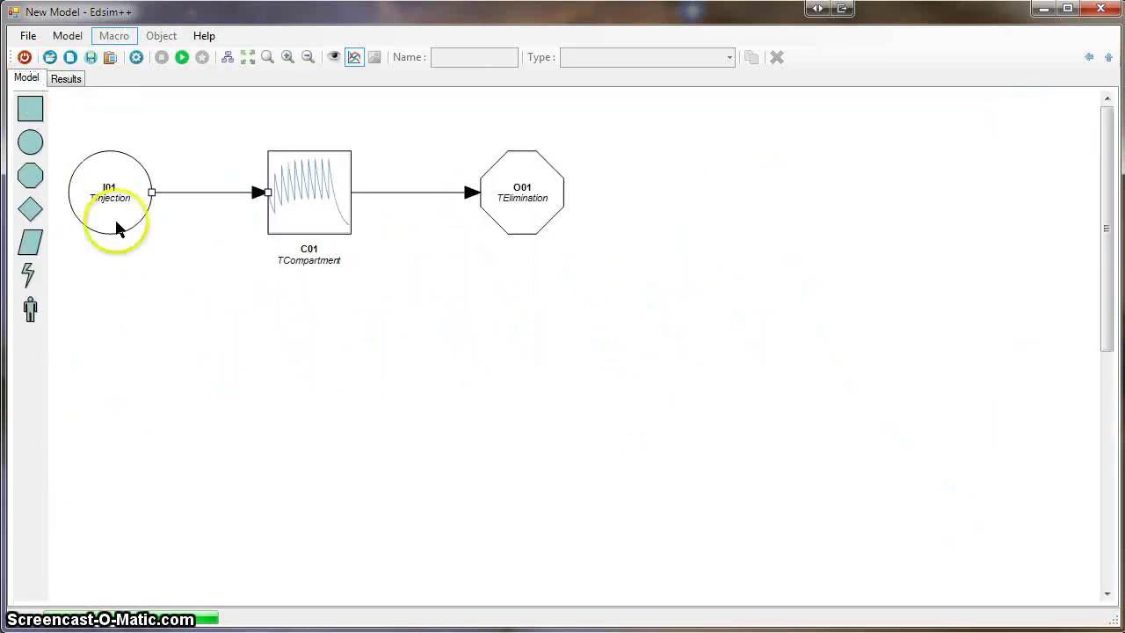
# Review the dosing schedule of injection I01, covering dose, Tnul, Tdur, Tint and Ndos.
pyautogui.click(115, 217)
pyautogui.click(827, 593)
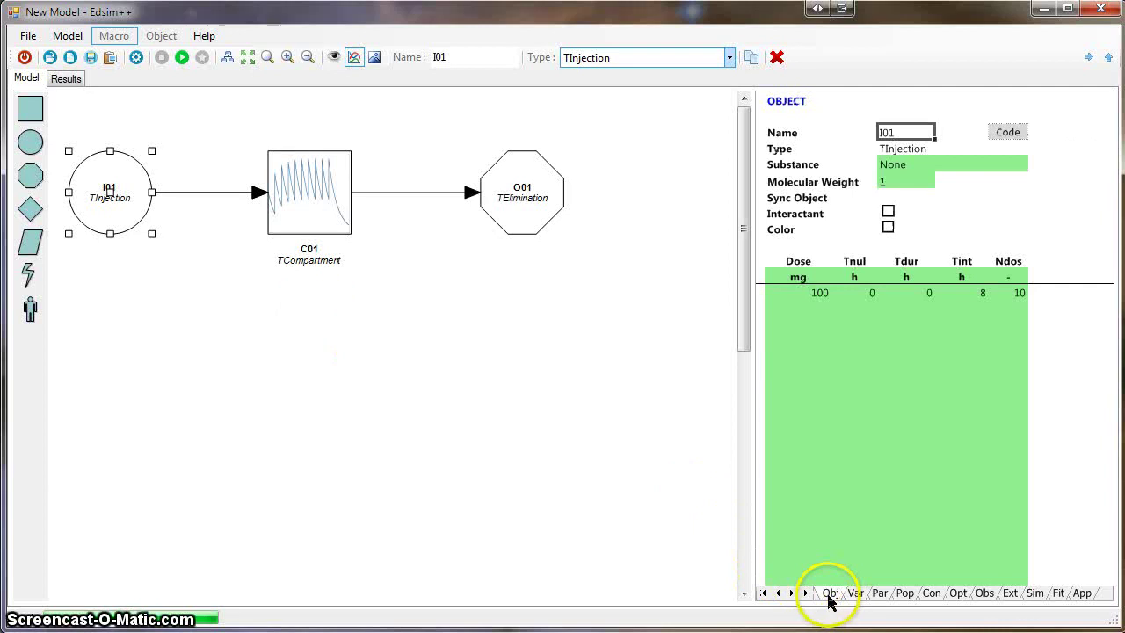
pyautogui.click(797, 319)
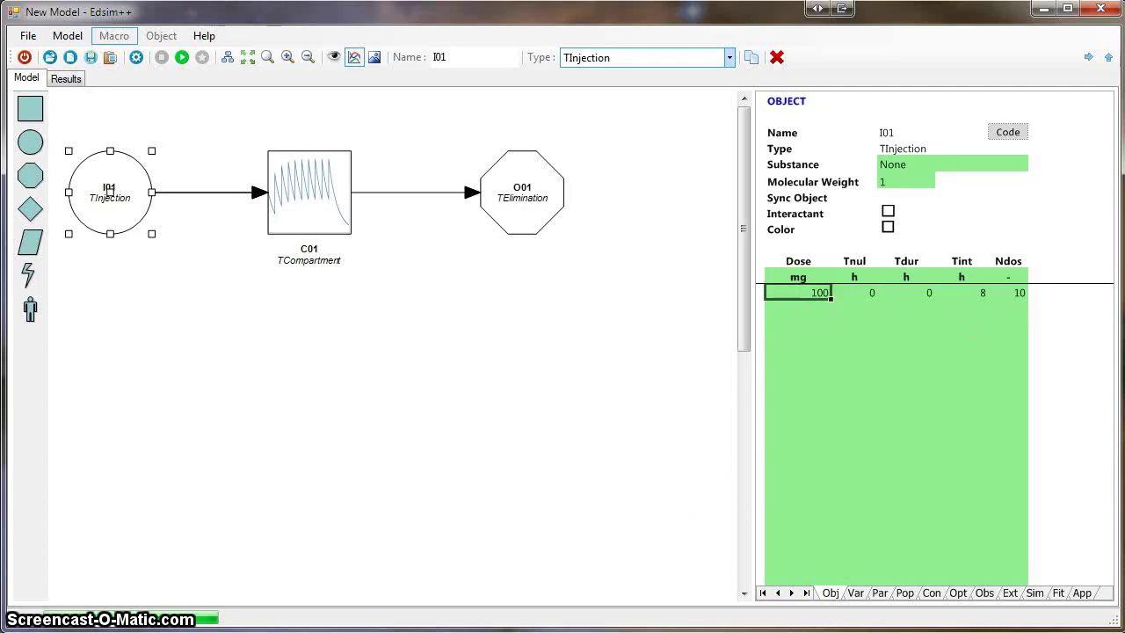
pyautogui.press('Tab')
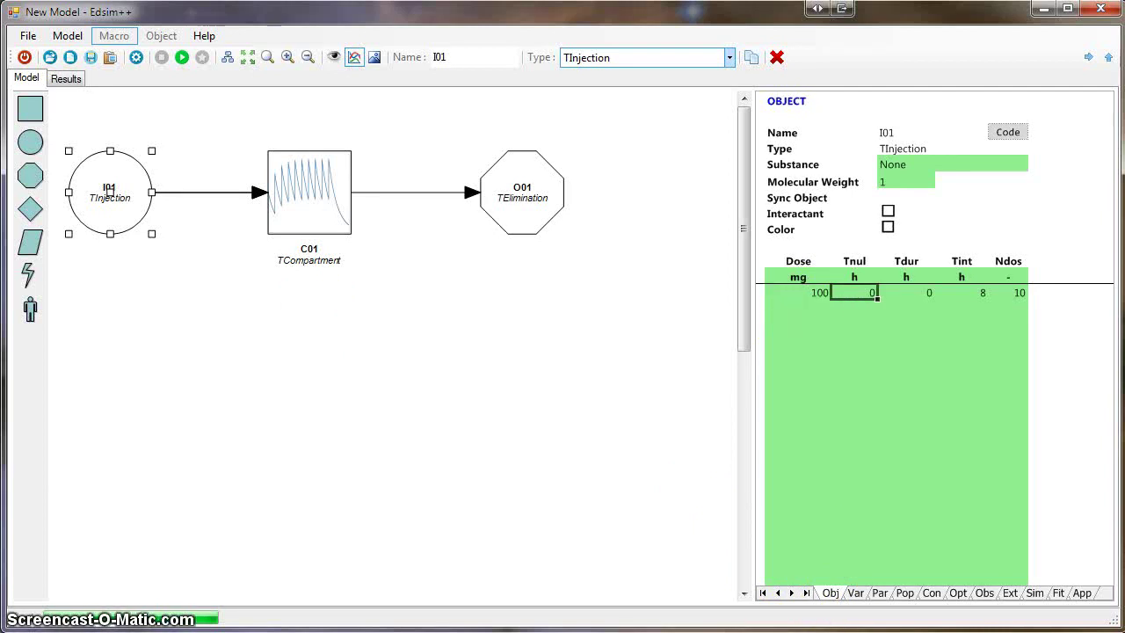
pyautogui.press('Tab')
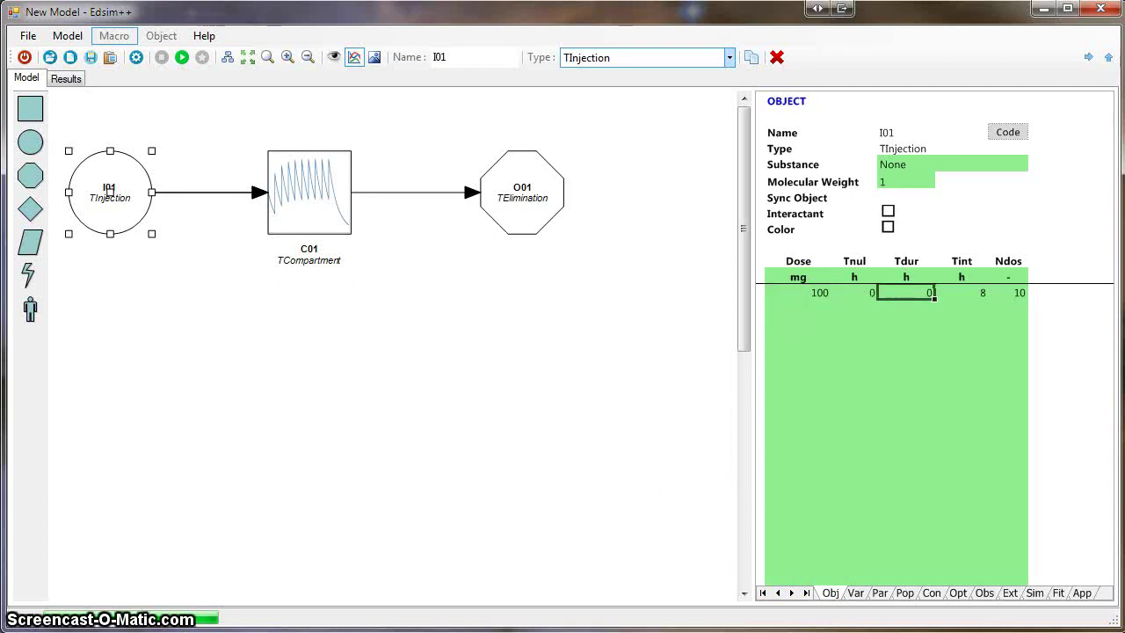
pyautogui.press('Tab')
pyautogui.press('Tab')
pyautogui.hotkey('shift', 'Tab')
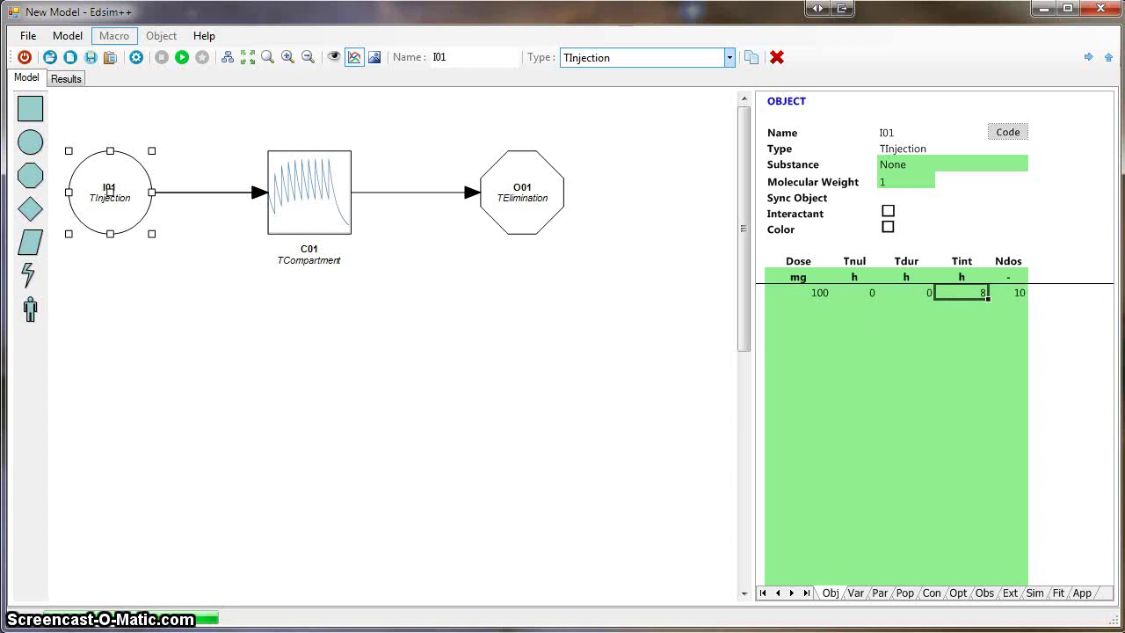
pyautogui.press('Tab')
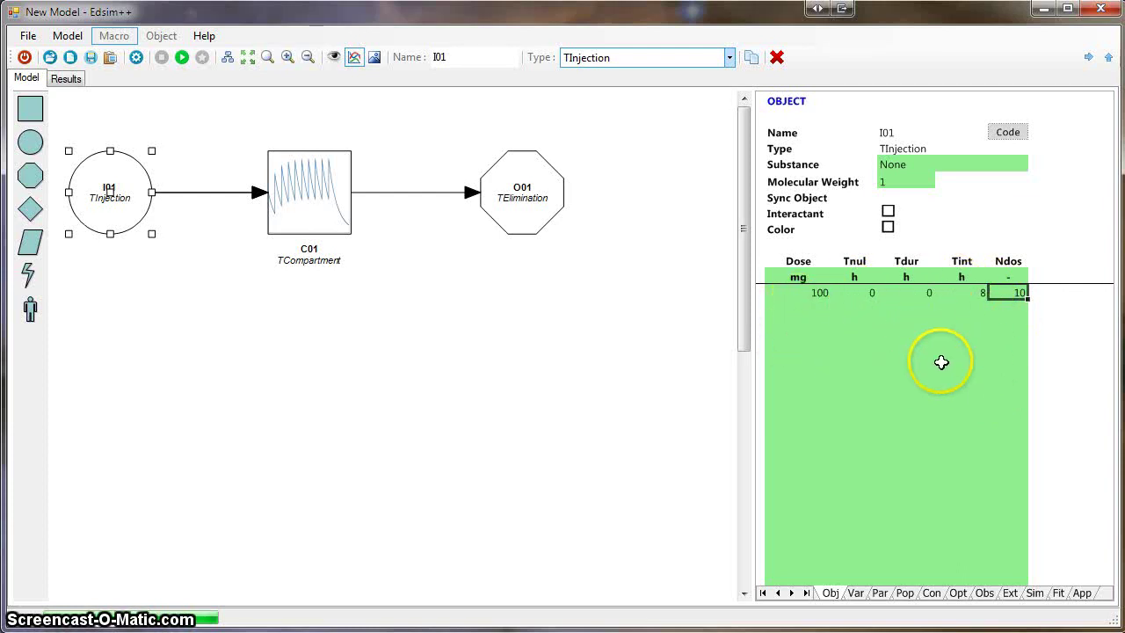
pyautogui.click(826, 305)
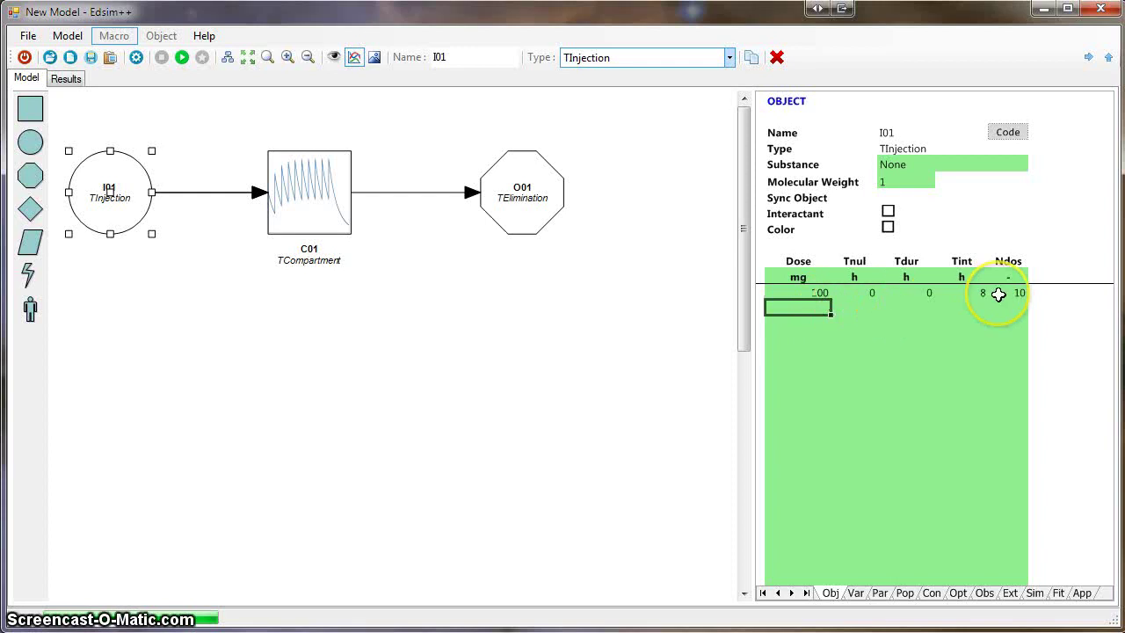
pyautogui.click(993, 329)
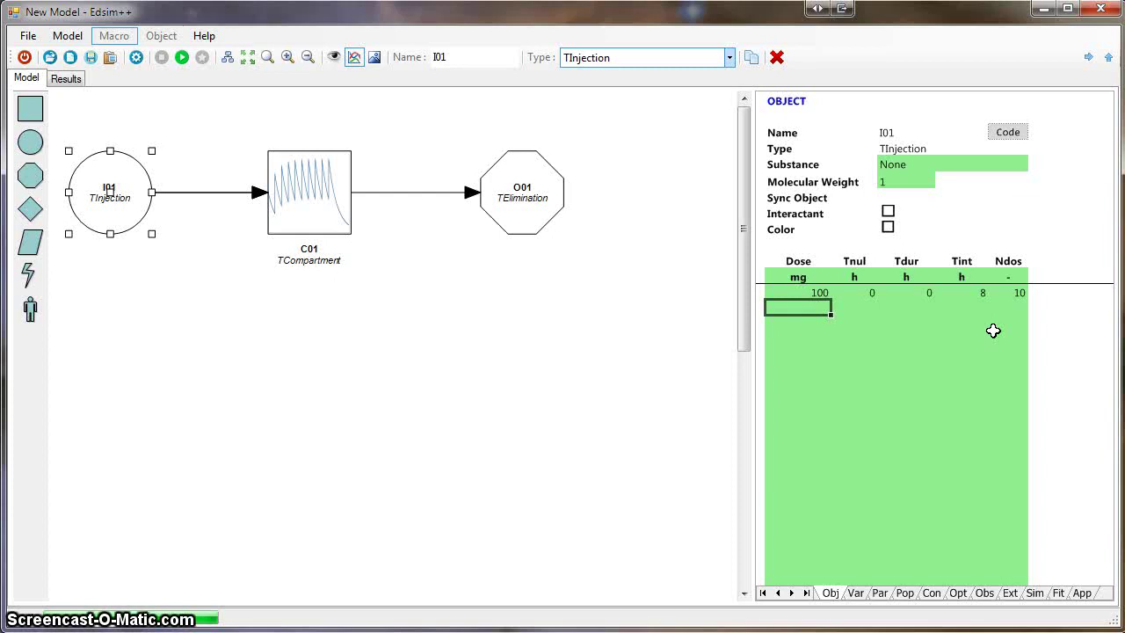
# Set the first dosing row of I01 to an interval (Tint) of 24 h and 3 doses (Ndos).
pyautogui.press('Up')
pyautogui.press('Right')
pyautogui.press('Right')
pyautogui.press('Right')
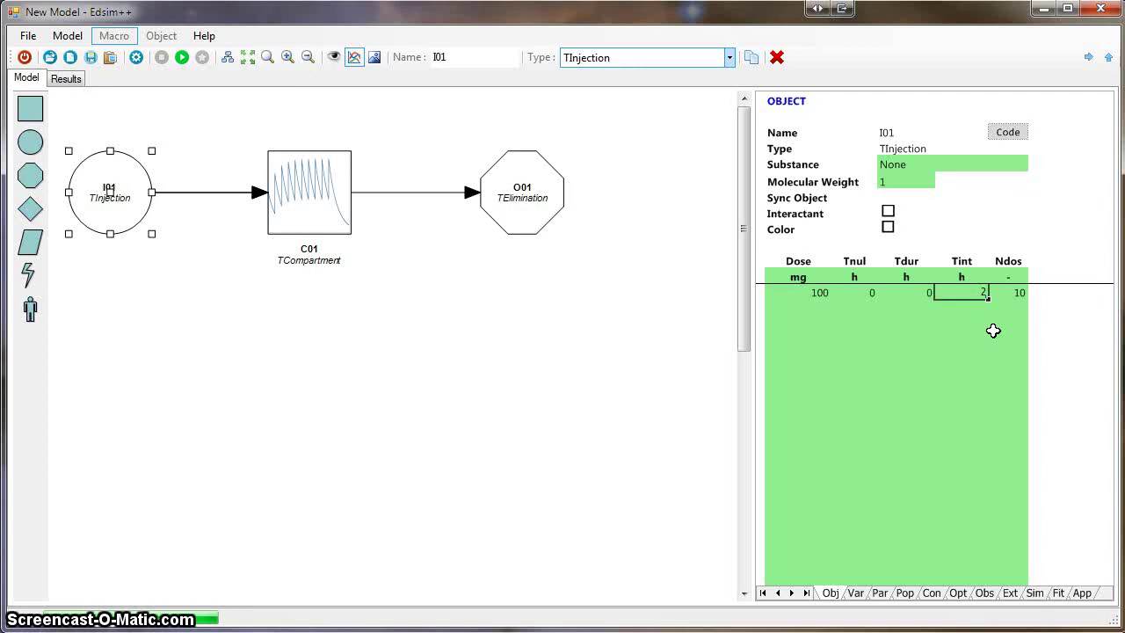
pyautogui.press('Right')
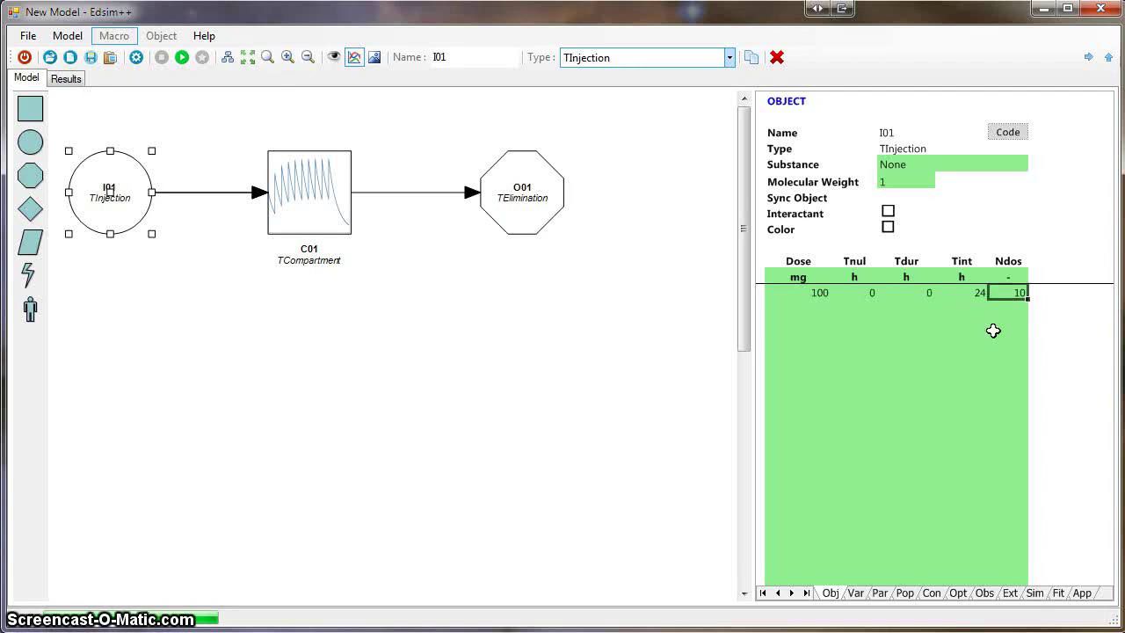
pyautogui.press('Return')
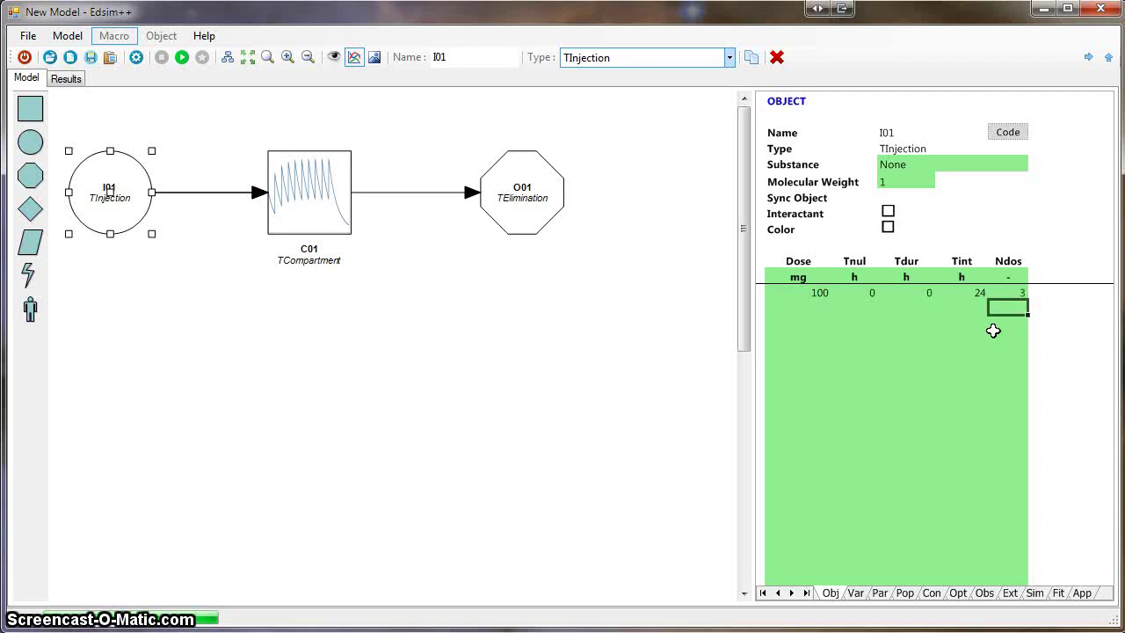
# Start a second dosing row for I01 with a dose of 100 mg and a start time (Tnul) of 6 h.
pyautogui.press('Left')
pyautogui.press('Left')
pyautogui.press('Left')
pyautogui.press('Left')
pyautogui.write('1')
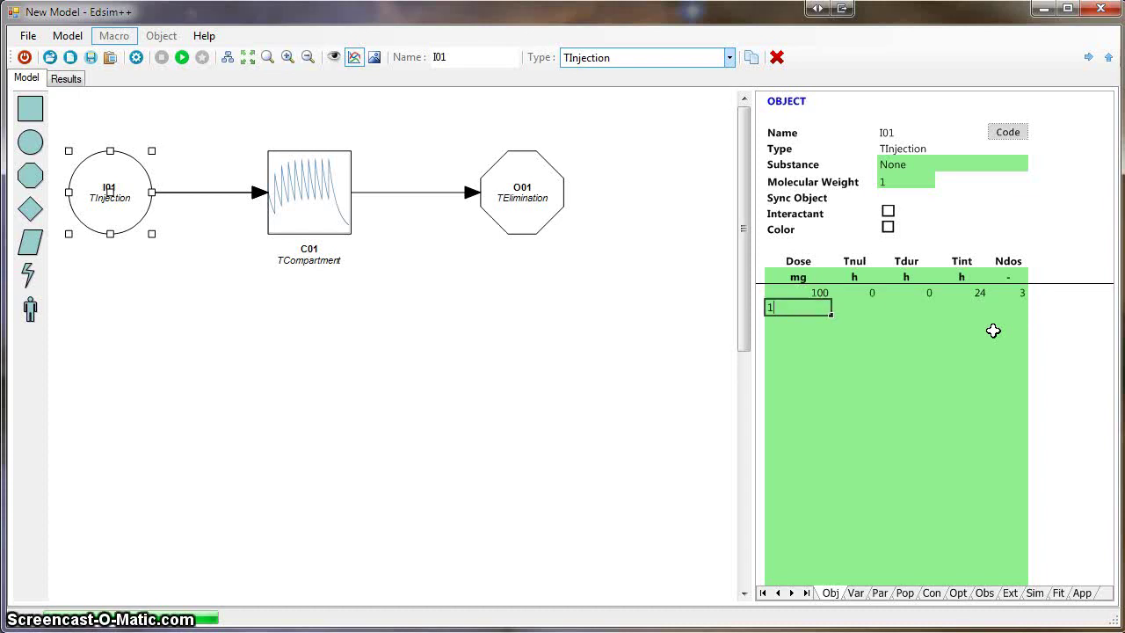
pyautogui.write('00')
pyautogui.press('Return')
pyautogui.press('Up')
pyautogui.press('Right')
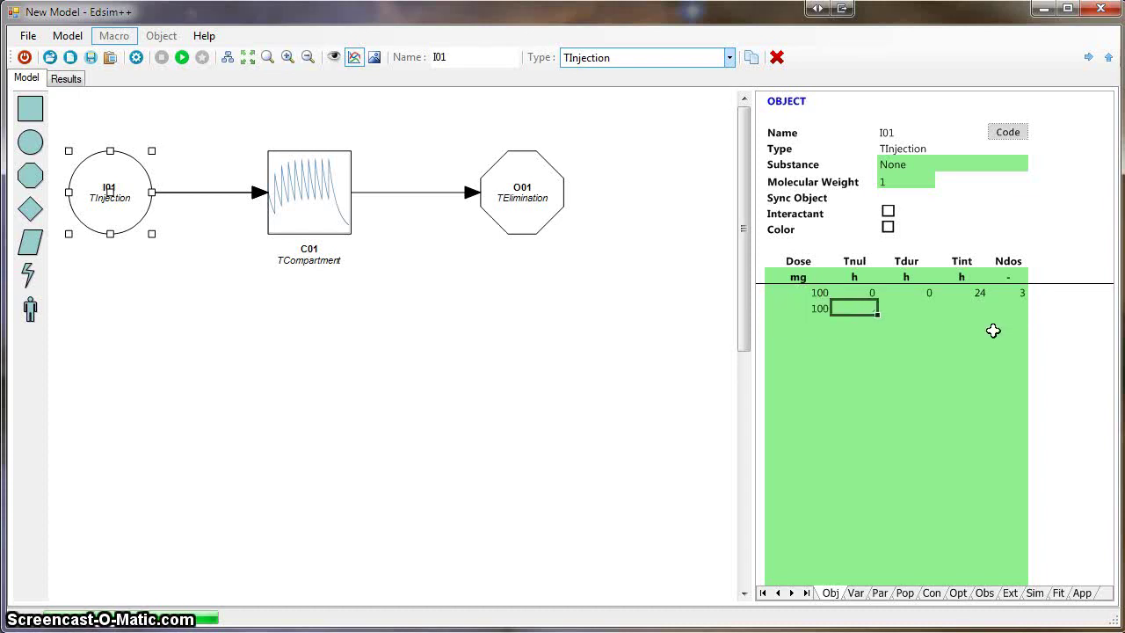
pyautogui.write('6')
pyautogui.press('Return')
pyautogui.press('Up')
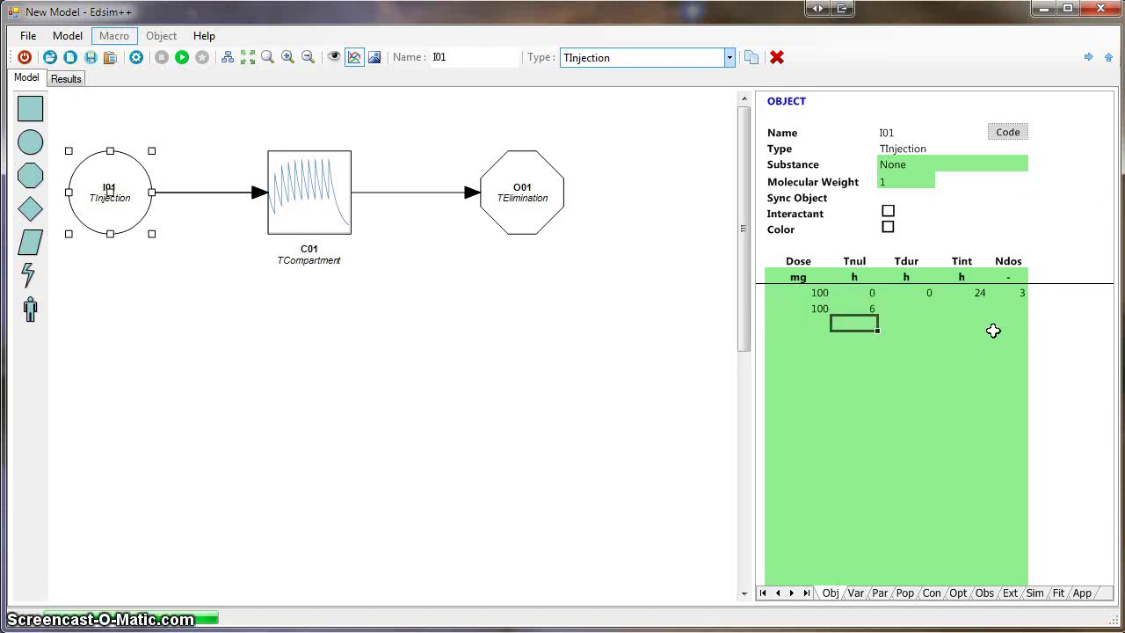
# Set the second dosing row of I01 to an interval (Tint) of 24 h and 3 doses (Ndos).
pyautogui.press('Right')
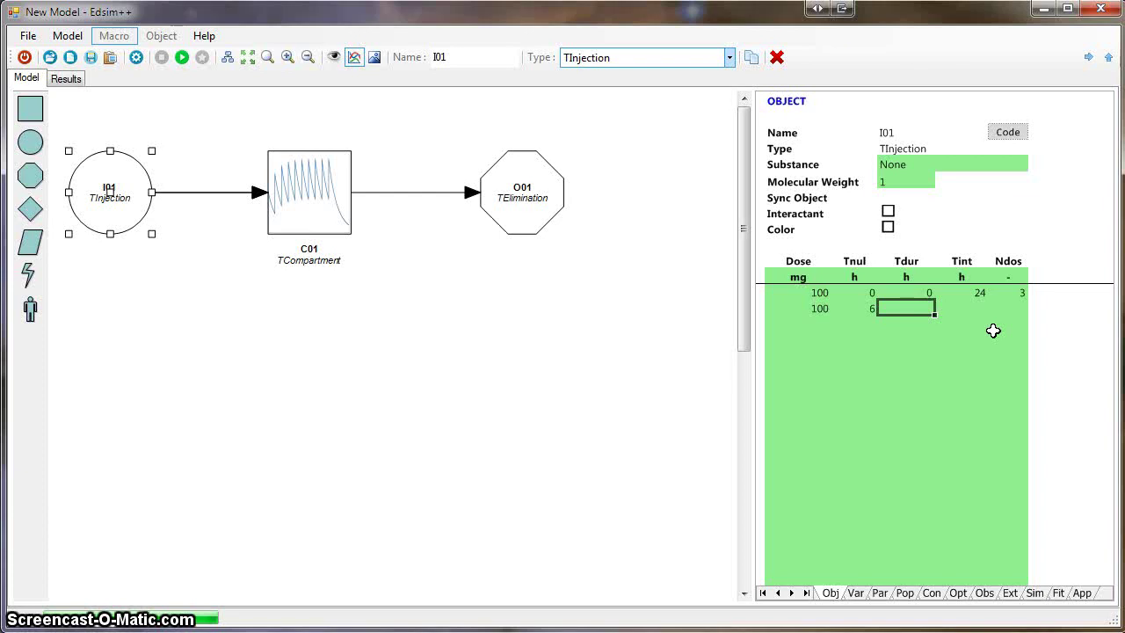
pyautogui.press('Right')
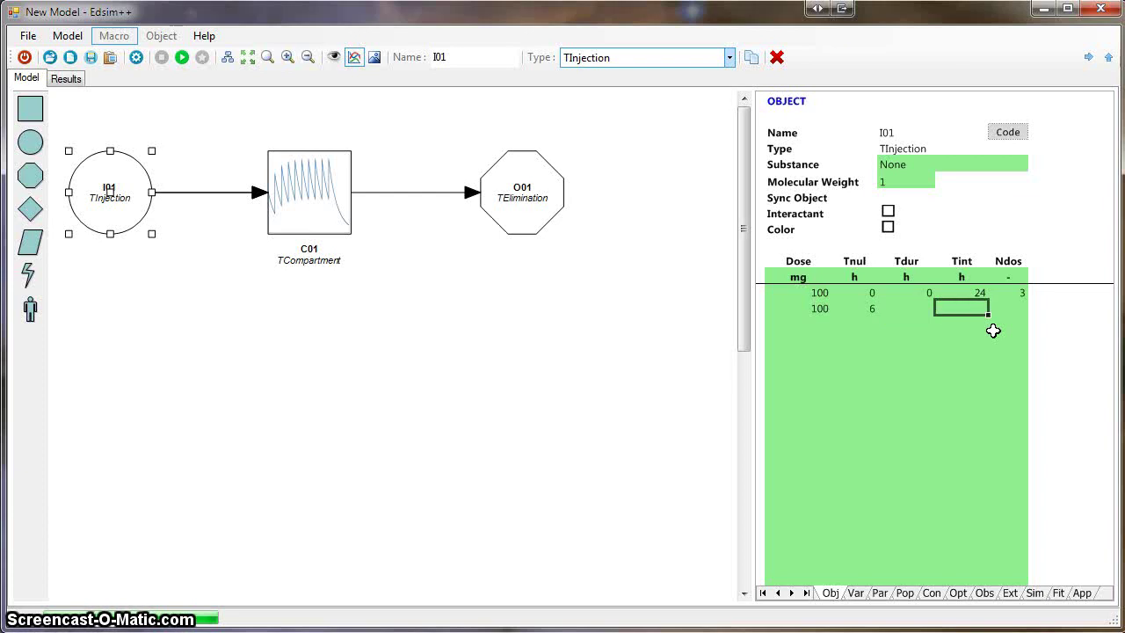
pyautogui.write('24')
pyautogui.press('Return')
pyautogui.press('Up')
pyautogui.press('Right')
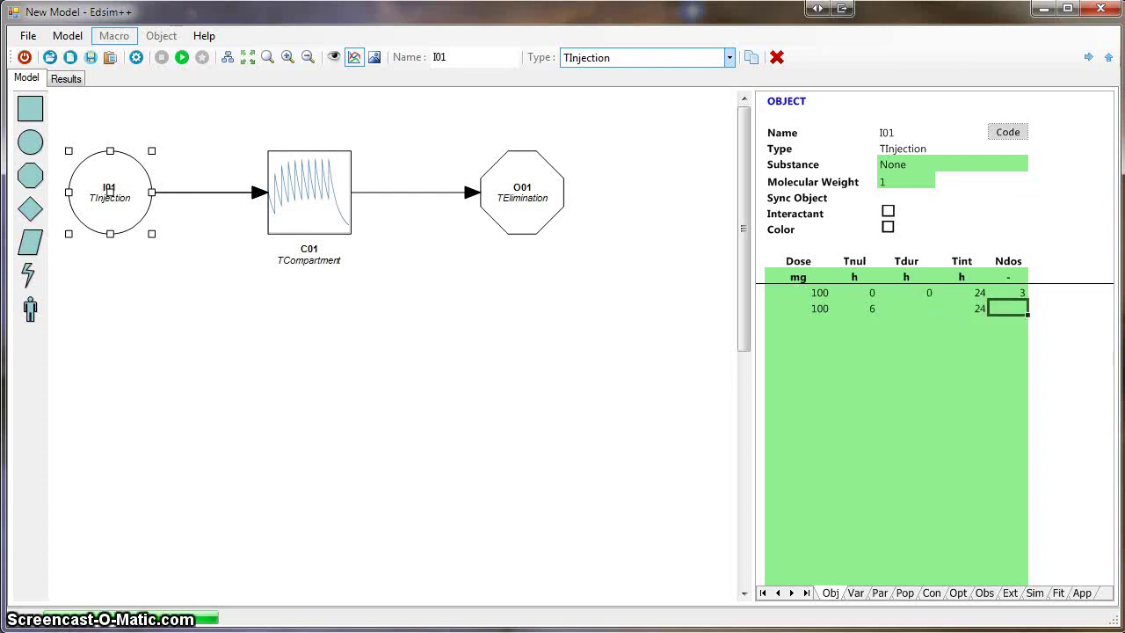
pyautogui.write('3')
pyautogui.press('Return')
# Start a third dosing row for I01 with a dose of 100 mg and a start time (Tnul) of 12 h.
pyautogui.press('Left')
pyautogui.press('Left')
pyautogui.press('Left')
pyautogui.press('Left')
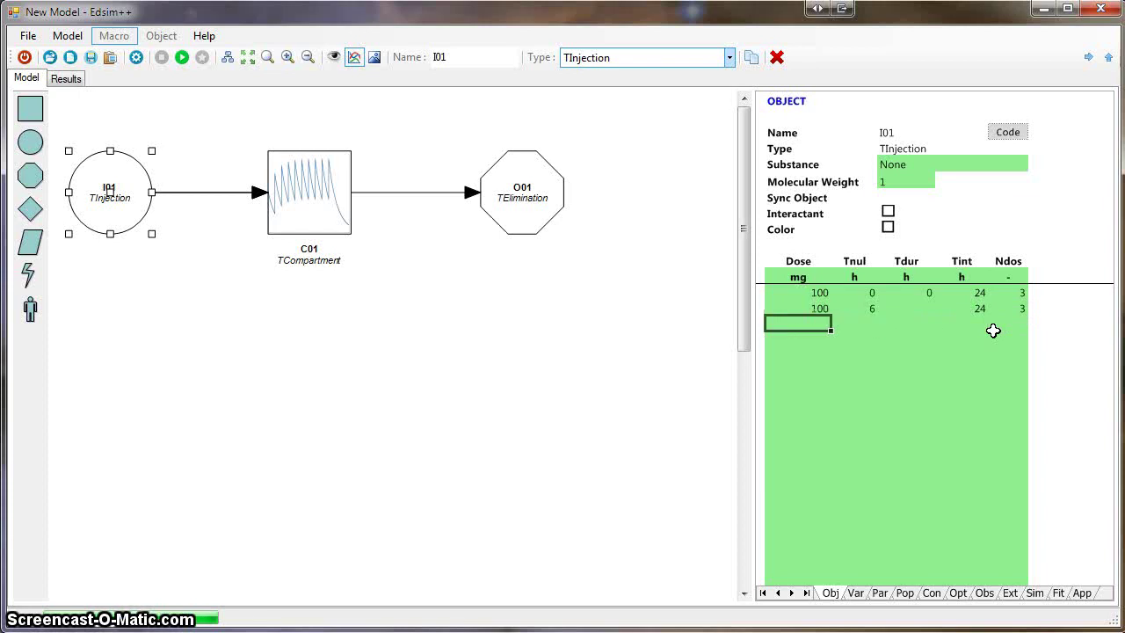
pyautogui.write('100')
pyautogui.press('Return')
pyautogui.press('Up')
pyautogui.press('Right')
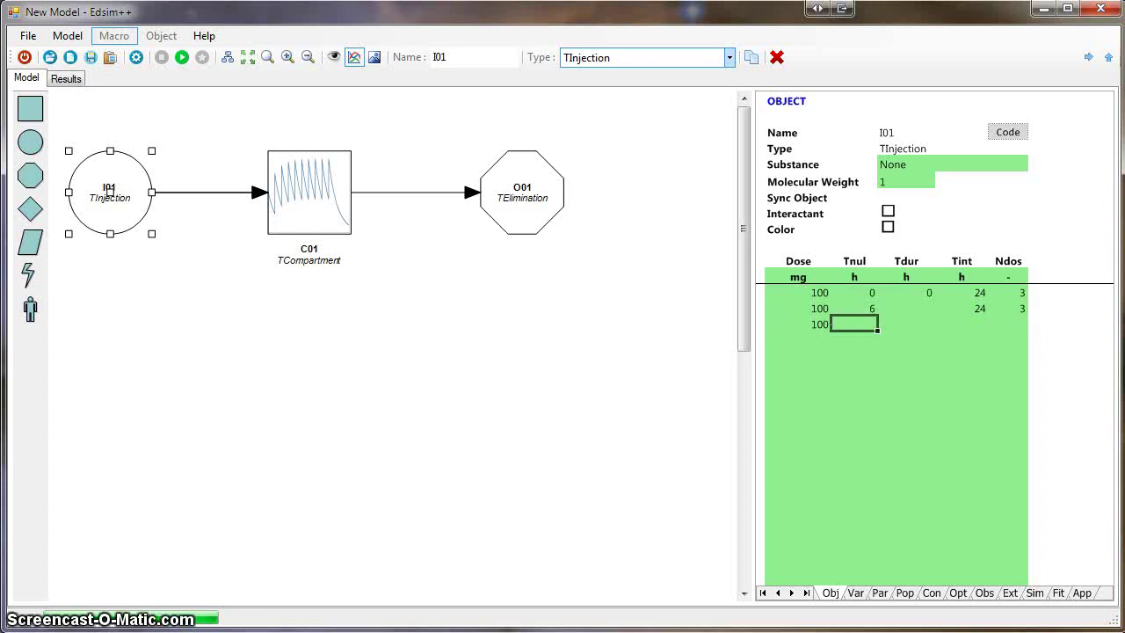
pyautogui.press('Return')
pyautogui.press('Up')
pyautogui.press('Right')
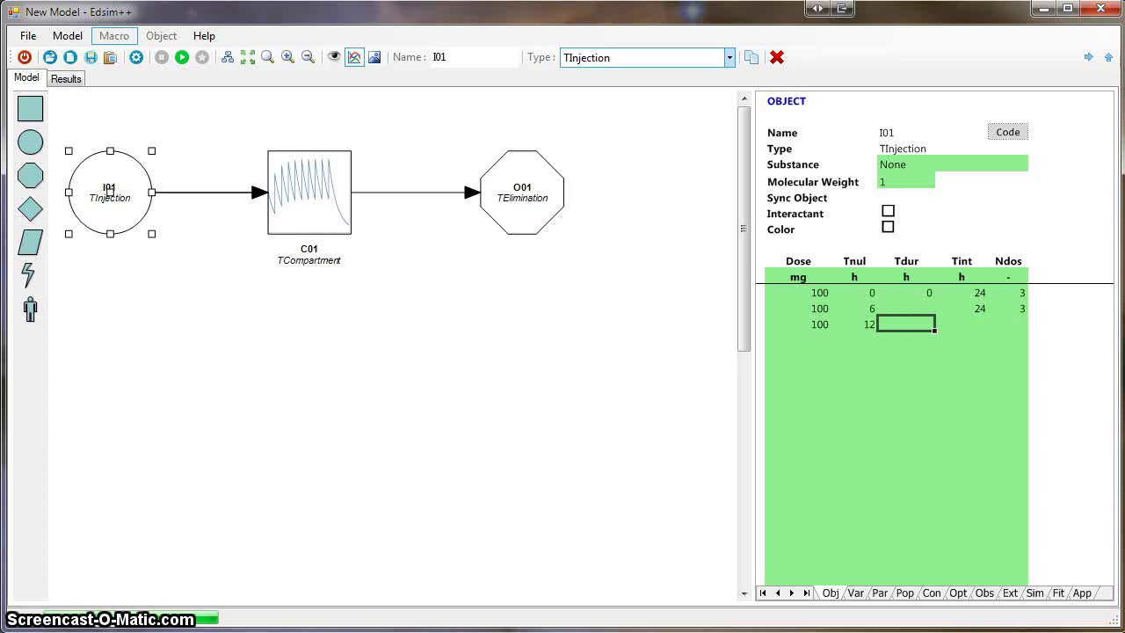
# Set the third dosing row of I01 to an interval (Tint) of 24 h and 3 doses (Ndos).
pyautogui.click(992, 325)
pyautogui.press('Left')
pyautogui.write('24')
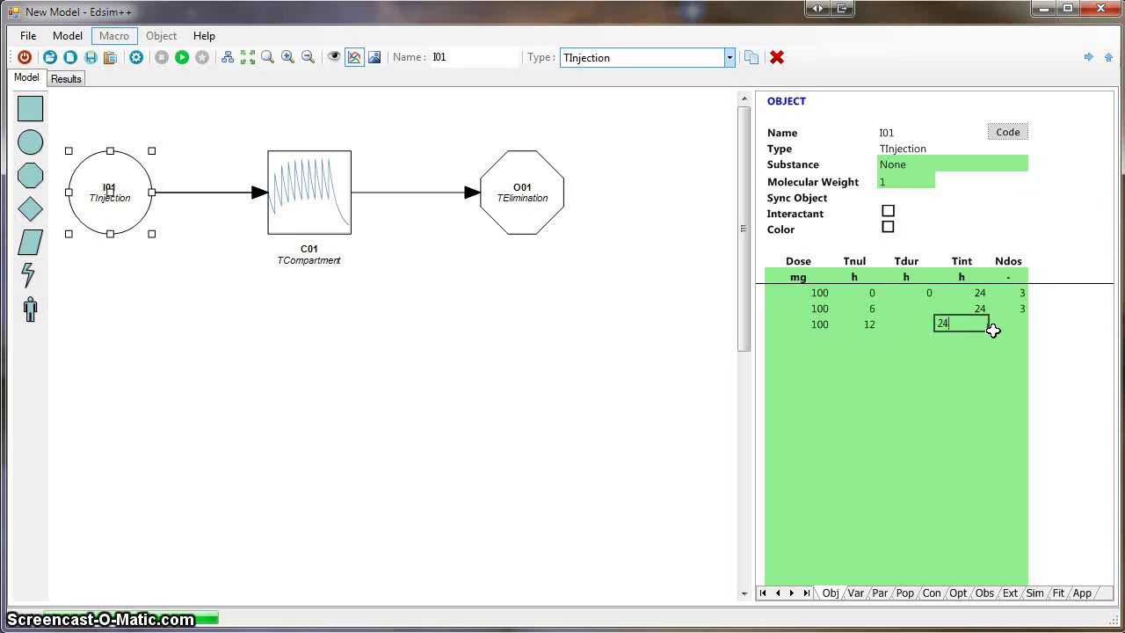
pyautogui.press('Return')
pyautogui.press('Up')
pyautogui.press('Right')
pyautogui.write('3')
pyautogui.press('Return')
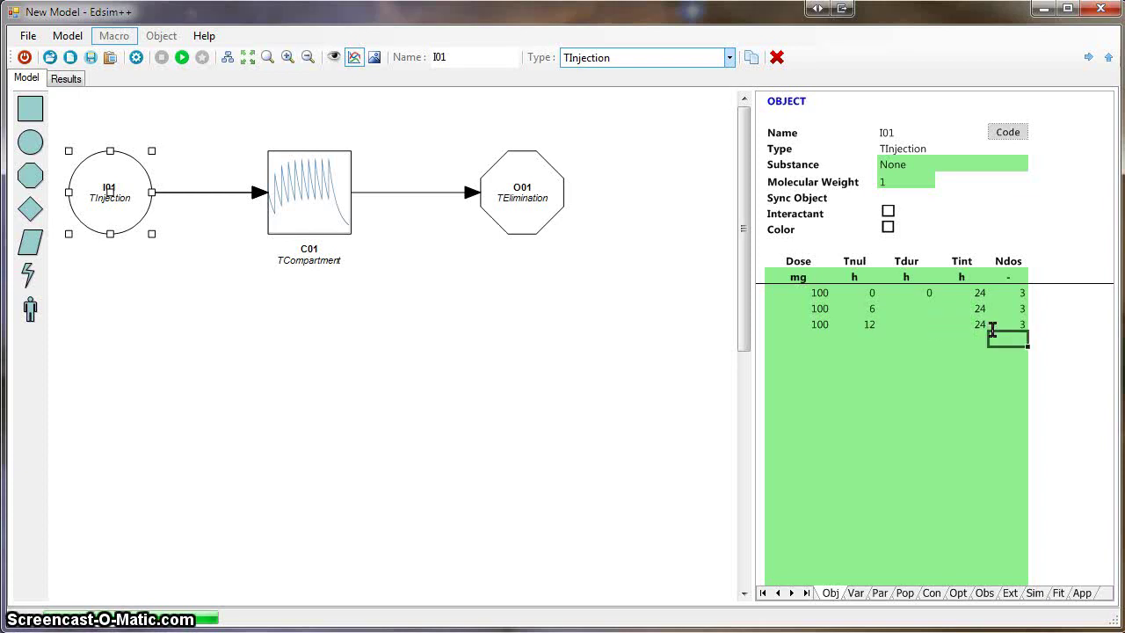
# Simulate the model with the three-row dosing schedule and view the C01 concentration chart.
pyautogui.click(182, 57)
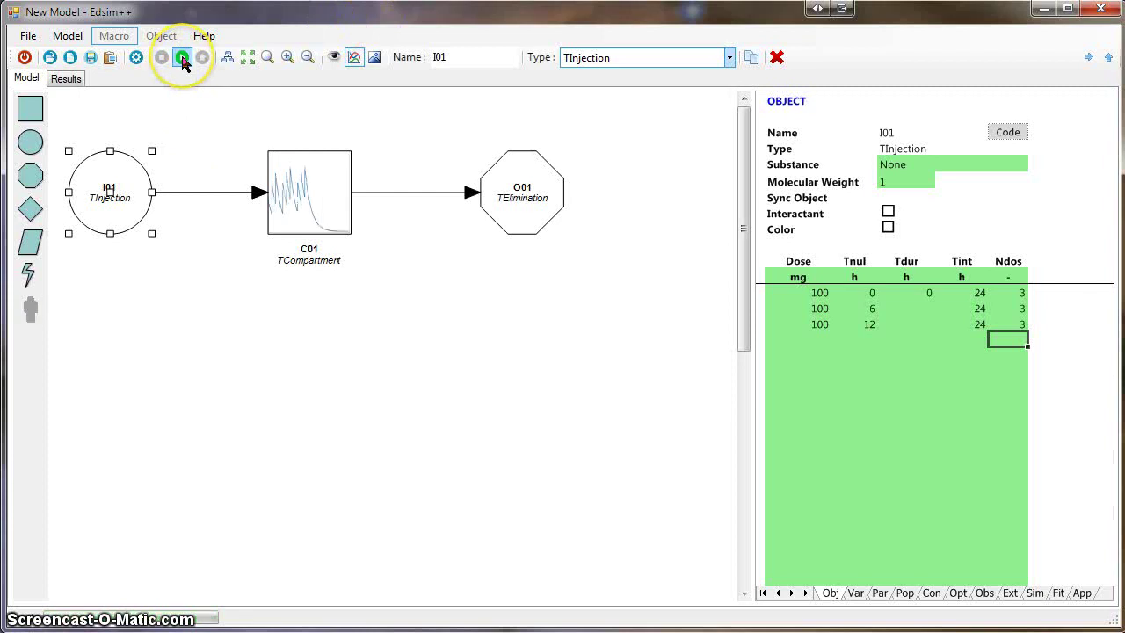
pyautogui.click(67, 79)
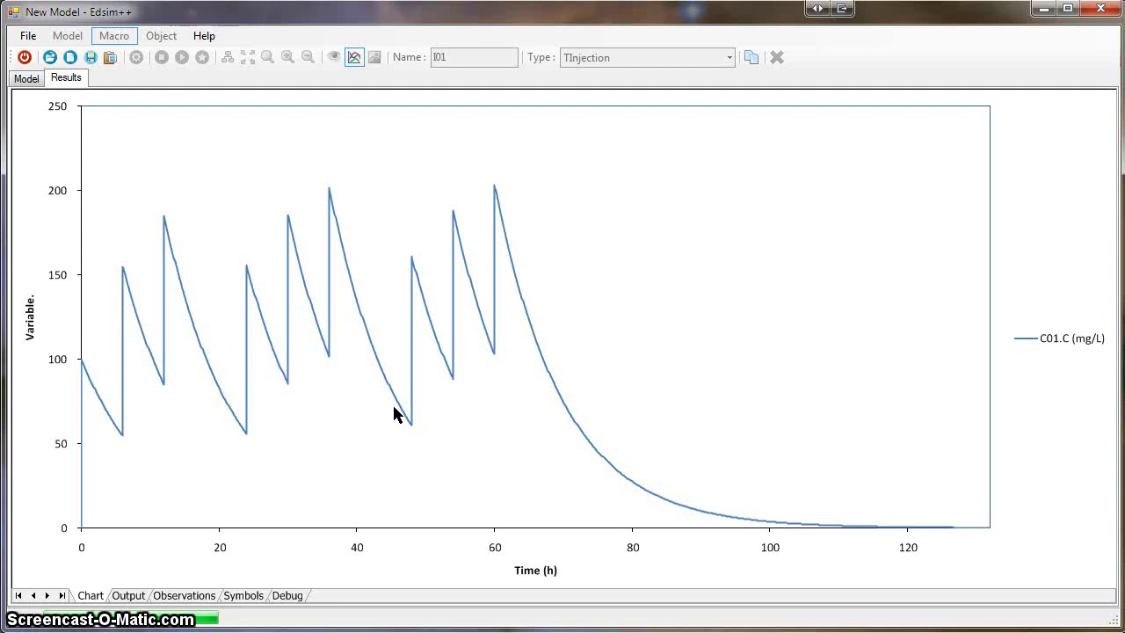
# Clear the second and third dosing rows of injection I01.
pyautogui.click(22, 79)
pyautogui.moveTo(817, 308); pyautogui.dragTo(1005, 321)
pyautogui.press('Delete')
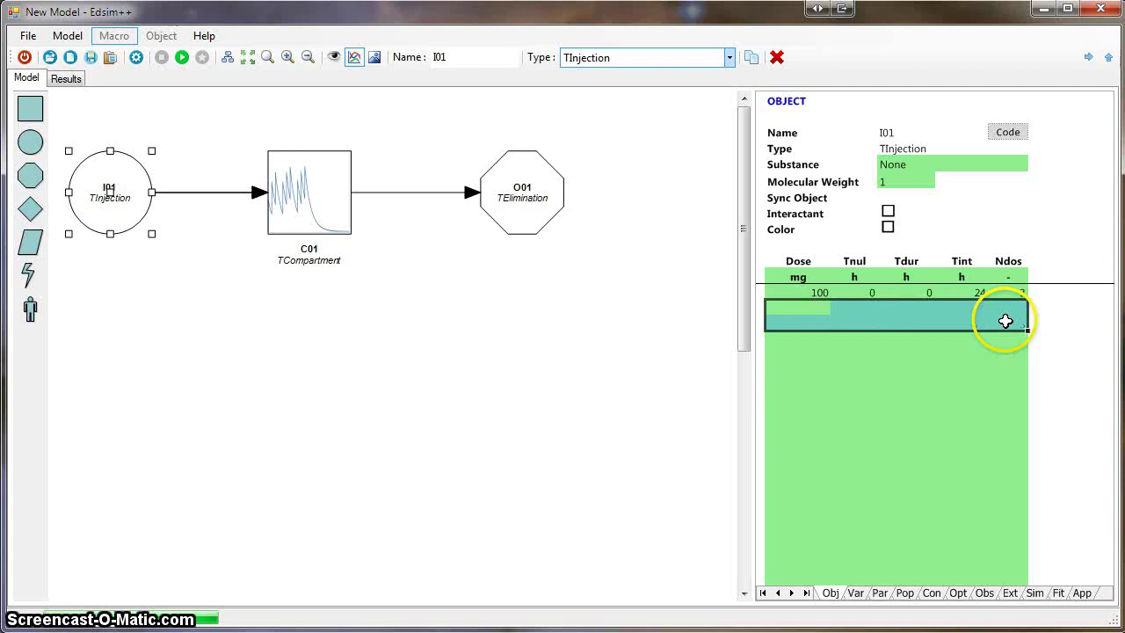
pyautogui.press('Delete')
# Set the remaining dosing row of I01 to an interval (Tint) of 8 h and 10 doses (Ndos).
pyautogui.press('Right')
pyautogui.press('Right')
pyautogui.press('Right')
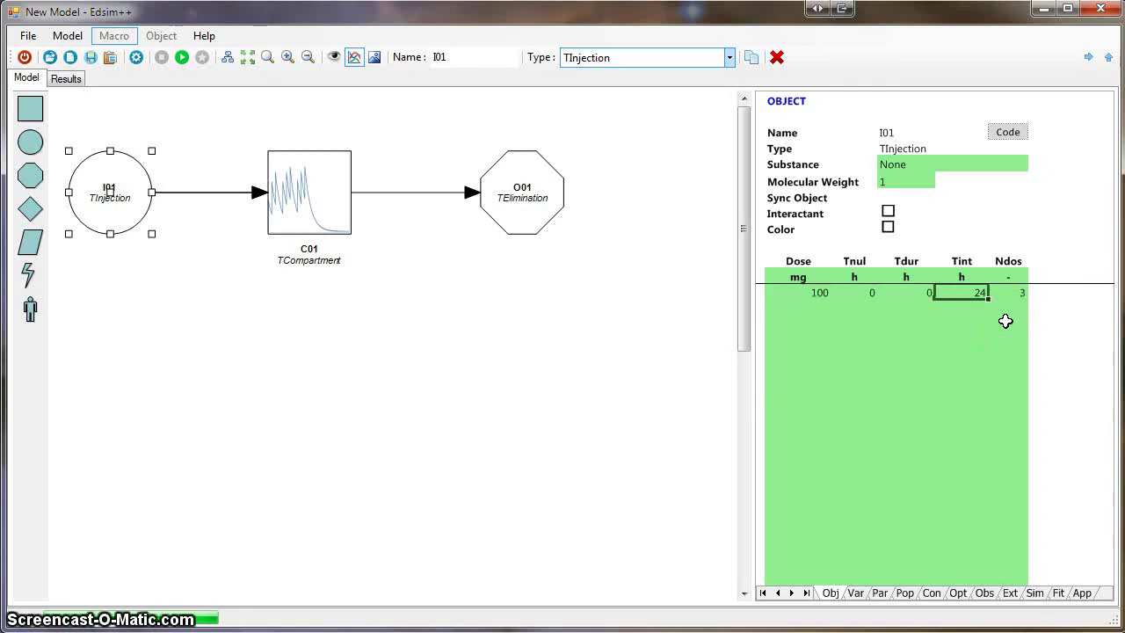
pyautogui.write('8')
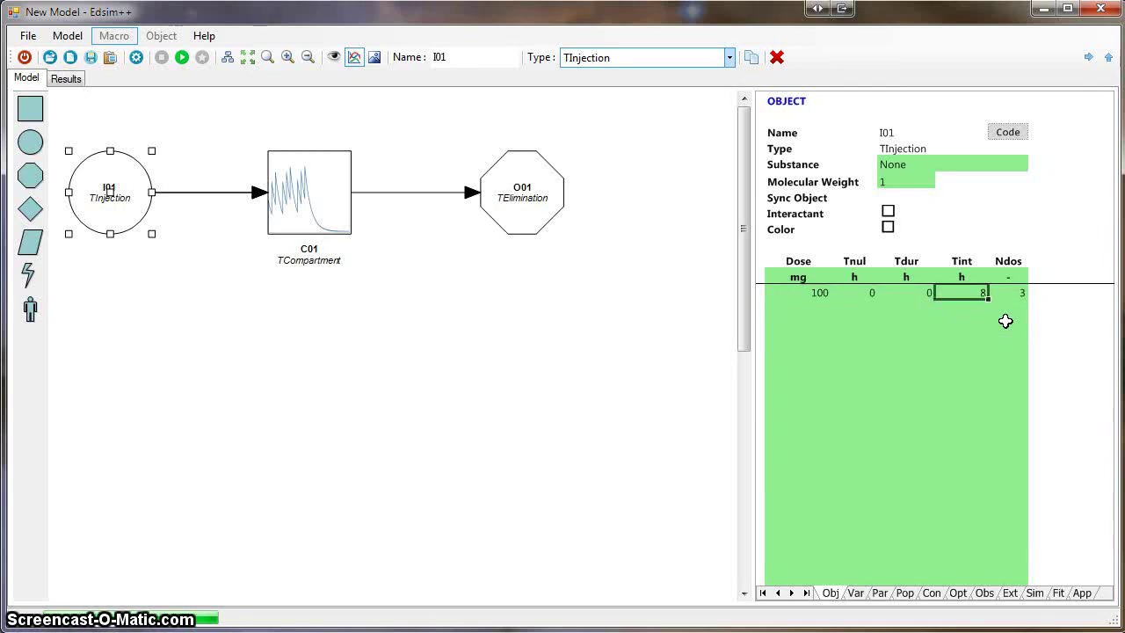
pyautogui.press('Tab')
pyautogui.write('1')
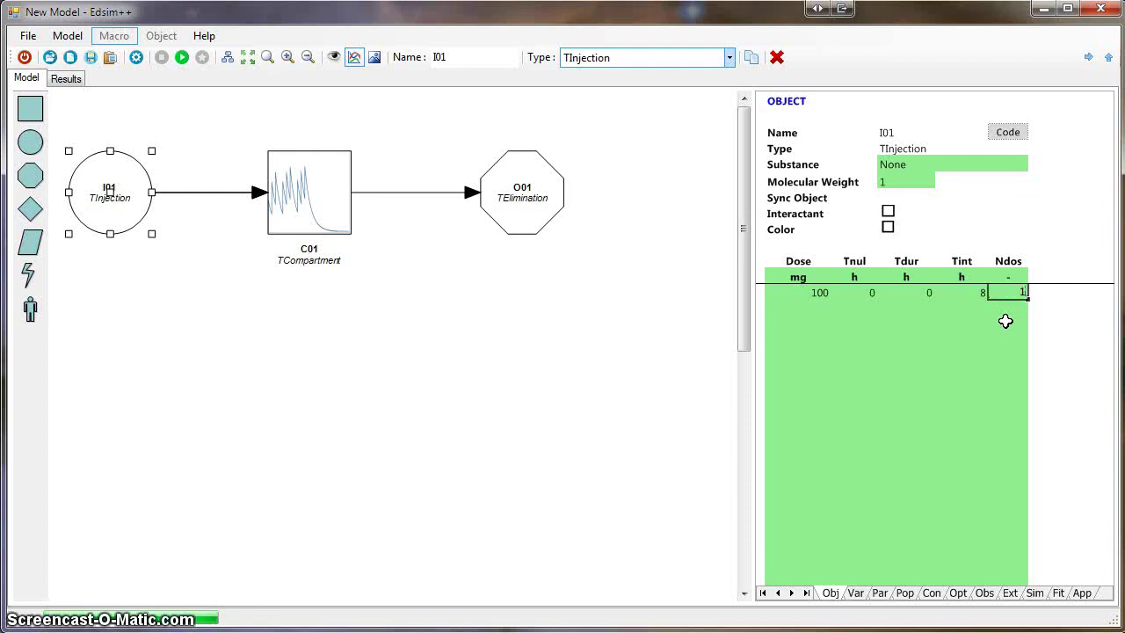
pyautogui.write('0')
# Set the start time (Tnul) of I01's dosing row to 48 h and rerun the simulation.
pyautogui.hotkey('shift', 'Tab')
pyautogui.hotkey('shift', 'Tab')
pyautogui.hotkey('shift', 'Tab')
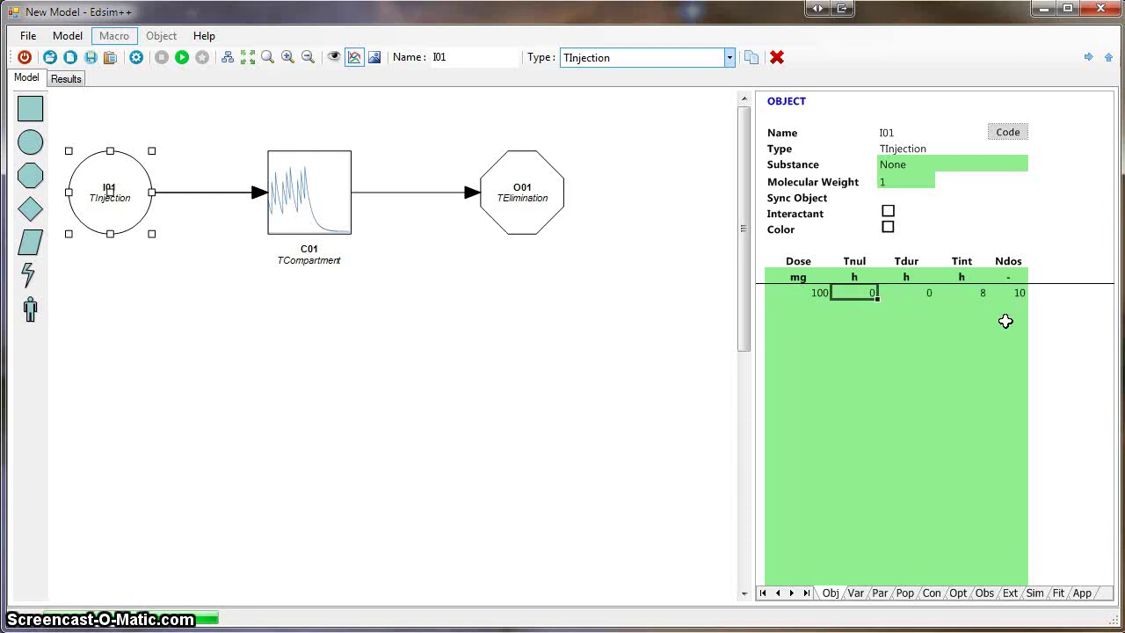
pyautogui.press('Return')
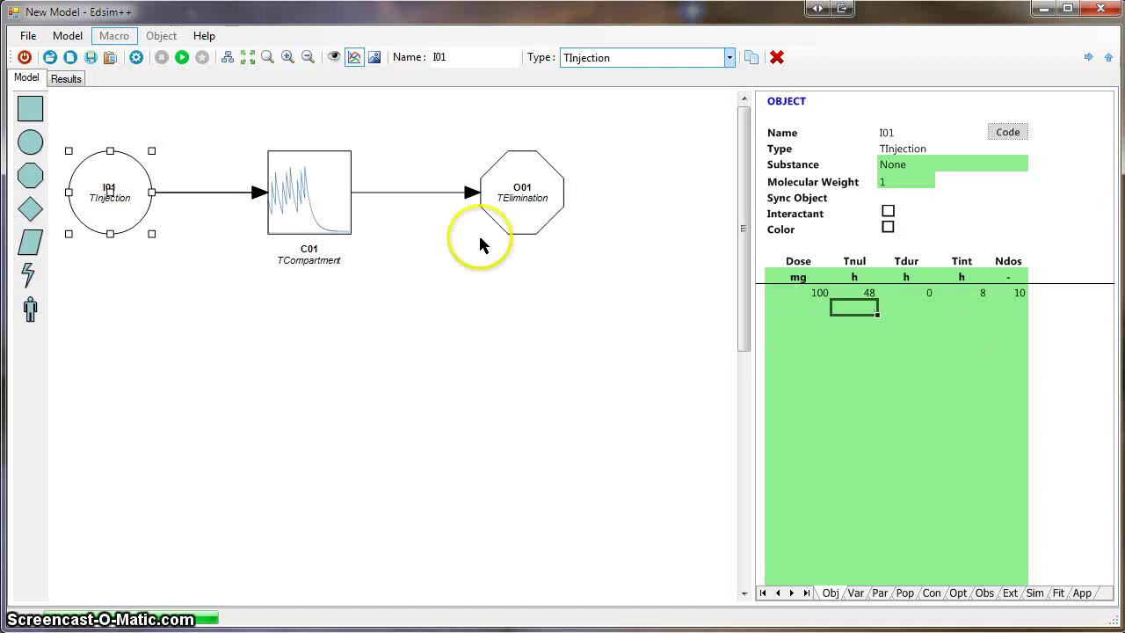
pyautogui.click(183, 58)
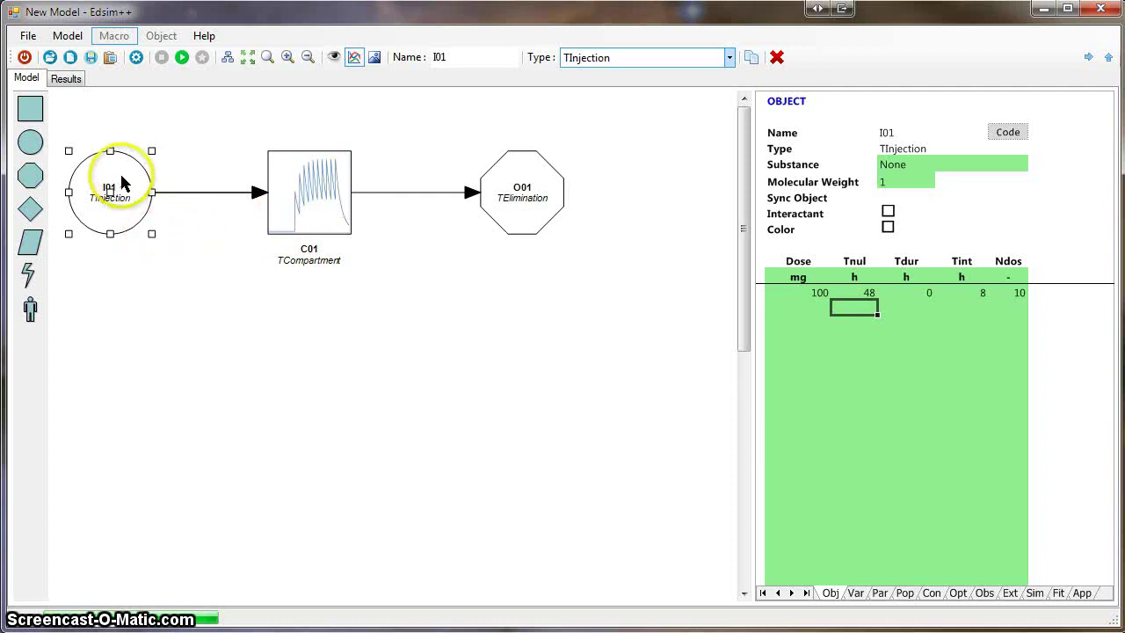
# Move the whole model diagram down and slightly right to free space above injection I01.
pyautogui.moveTo(60, 118); pyautogui.dragTo(584, 267)
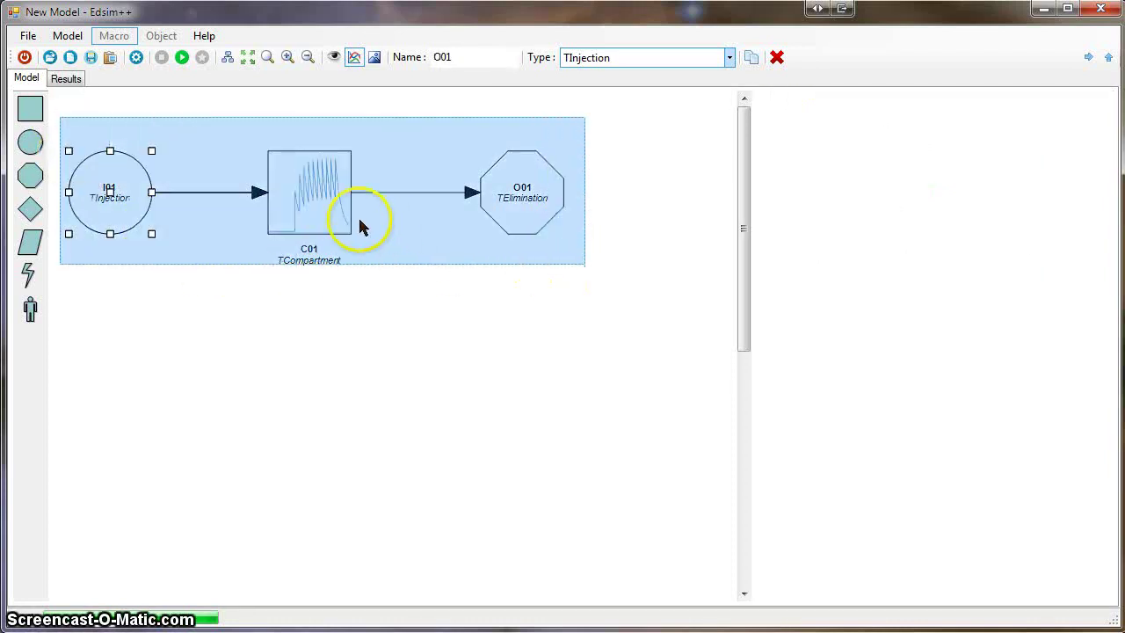
pyautogui.moveTo(314, 194); pyautogui.dragTo(374, 298)
pyautogui.click(104, 179)
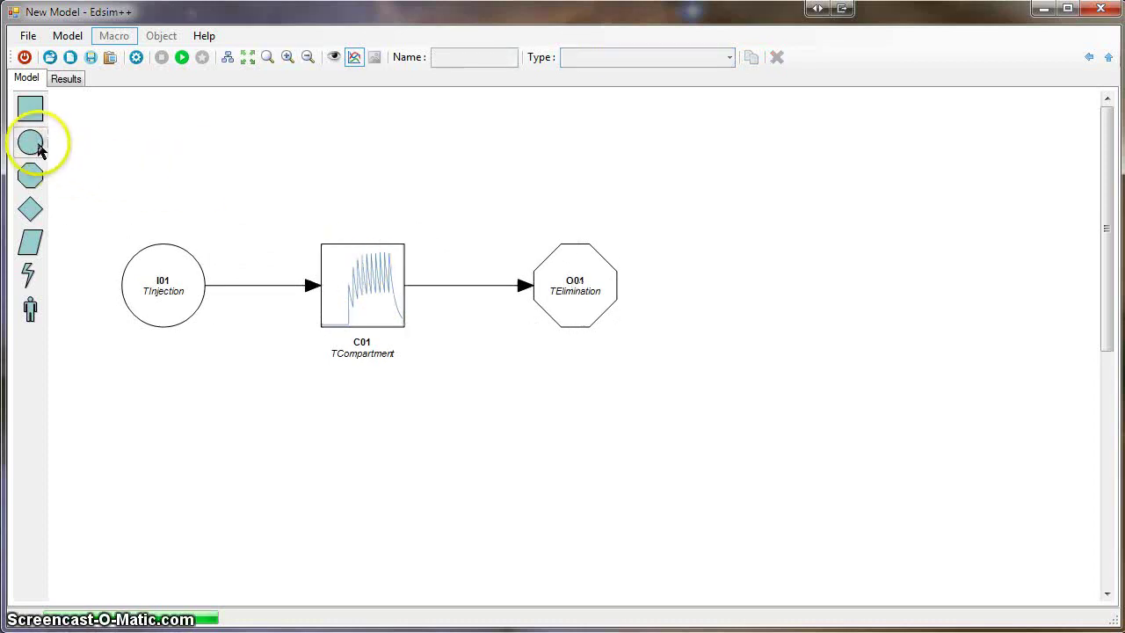
# Add a TInfusion object above injection I01 and connect it to compartment C01.
pyautogui.moveTo(38, 146); pyautogui.dragTo(163, 172)
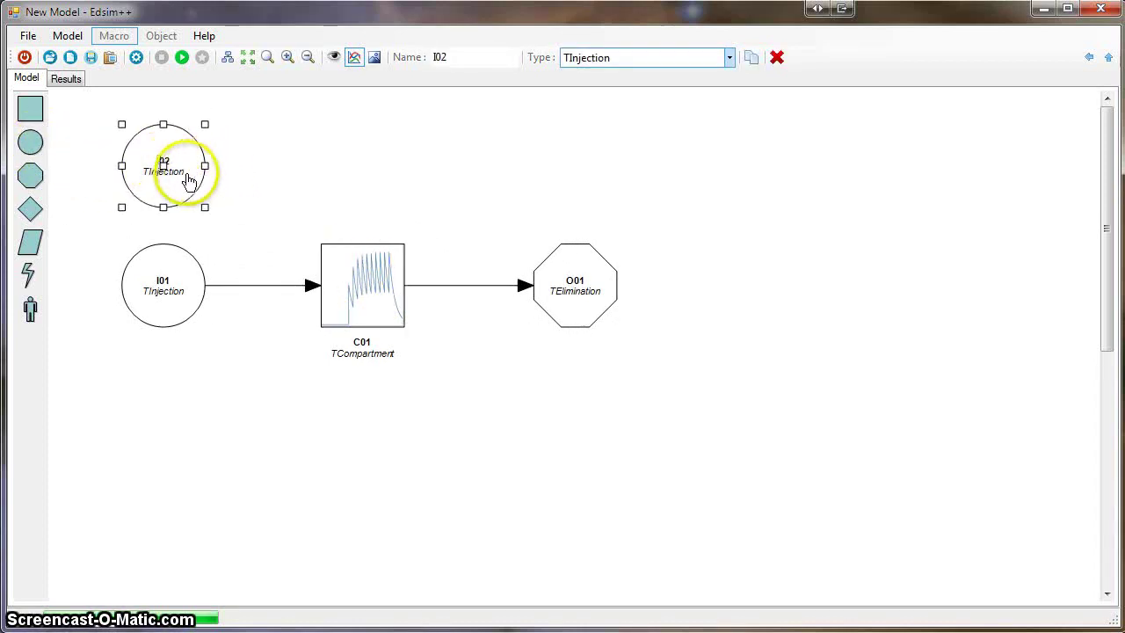
pyautogui.click(607, 58)
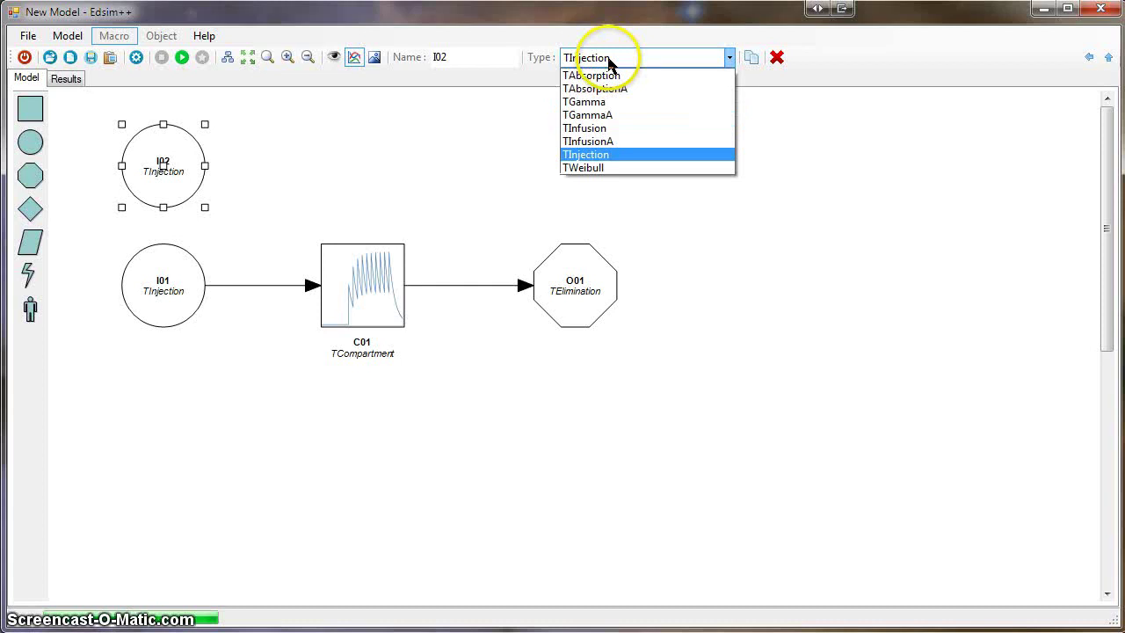
pyautogui.click(611, 129)
pyautogui.moveTo(200, 178); pyautogui.dragTo(321, 259)
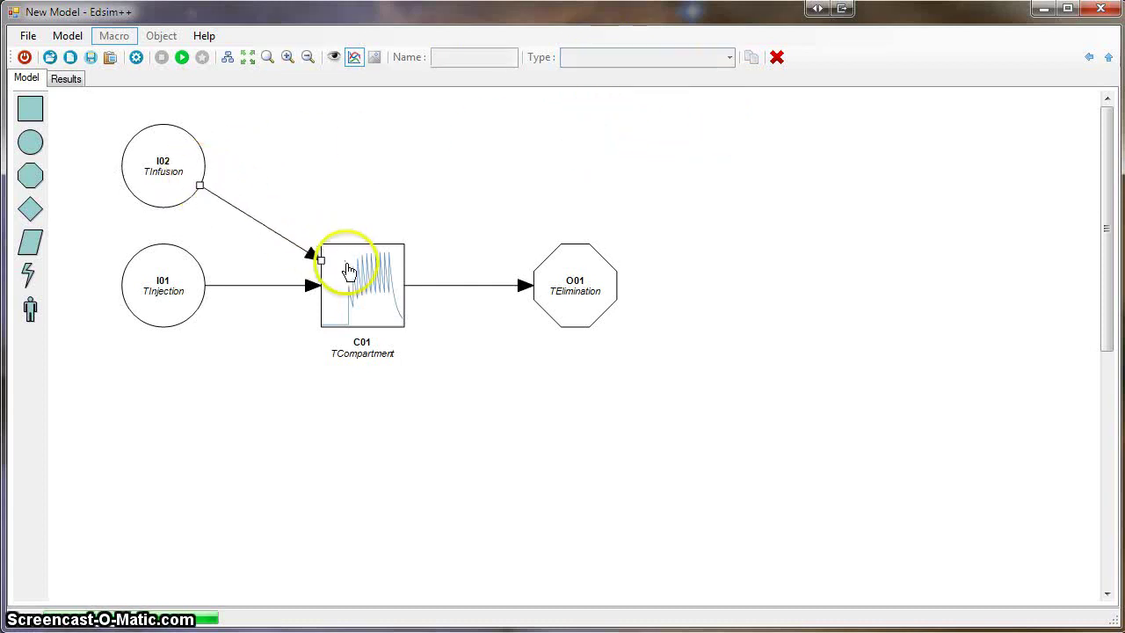
# Give infusion I02 a dose of 100 mg over a duration (Tdur) of 72 h, then simulate and view the C01 chart.
pyautogui.doubleClick(174, 190)
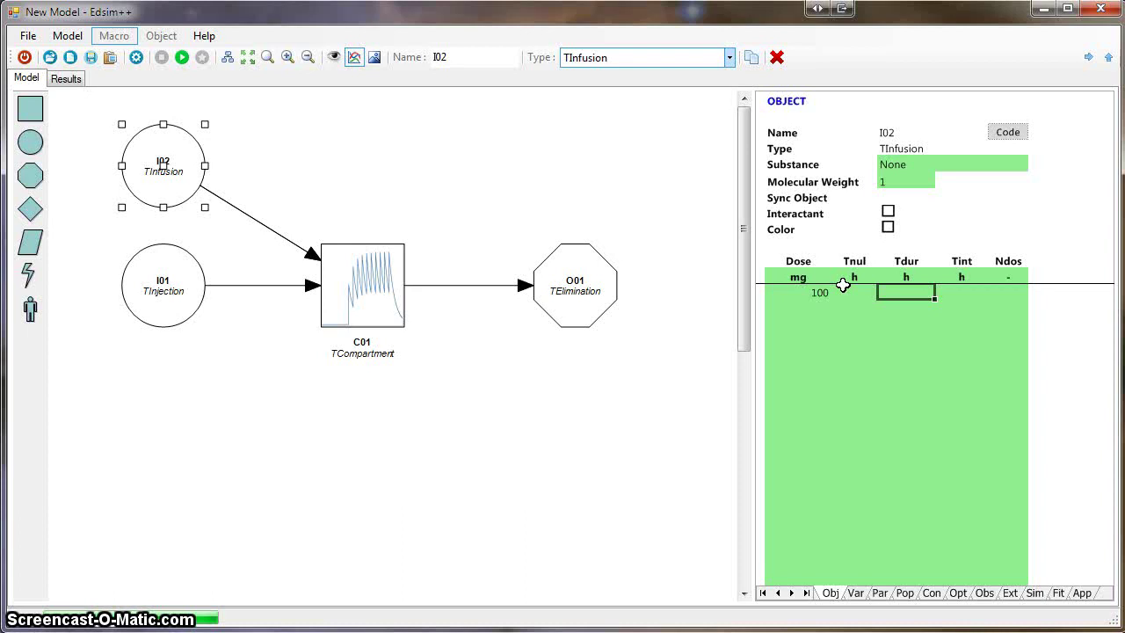
pyautogui.press('Return')
pyautogui.click(183, 58)
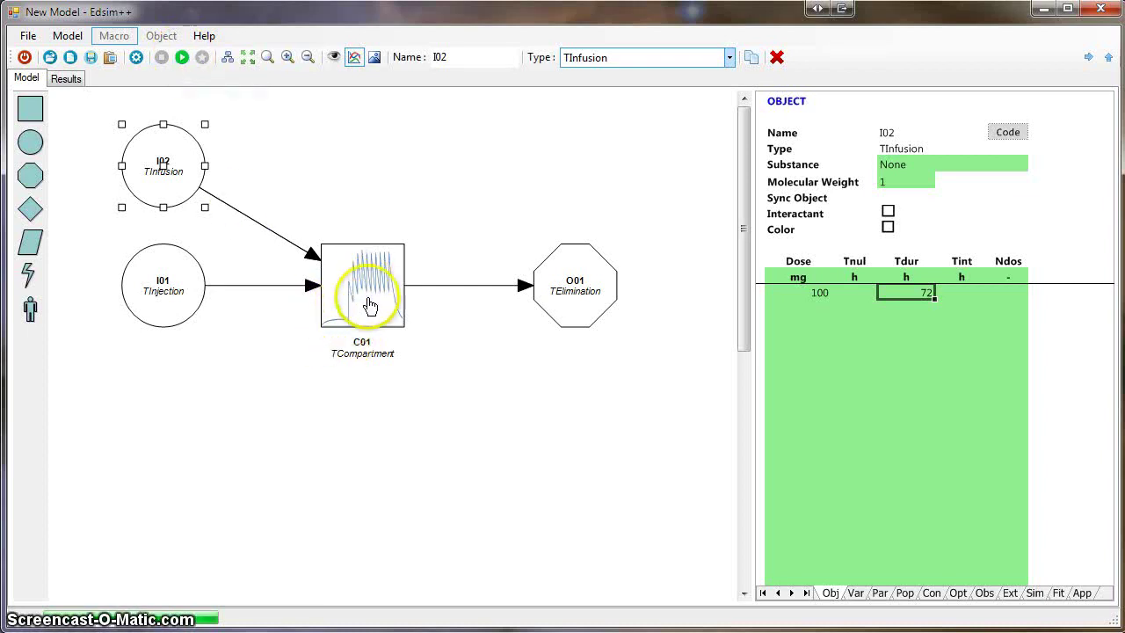
pyautogui.click(67, 79)
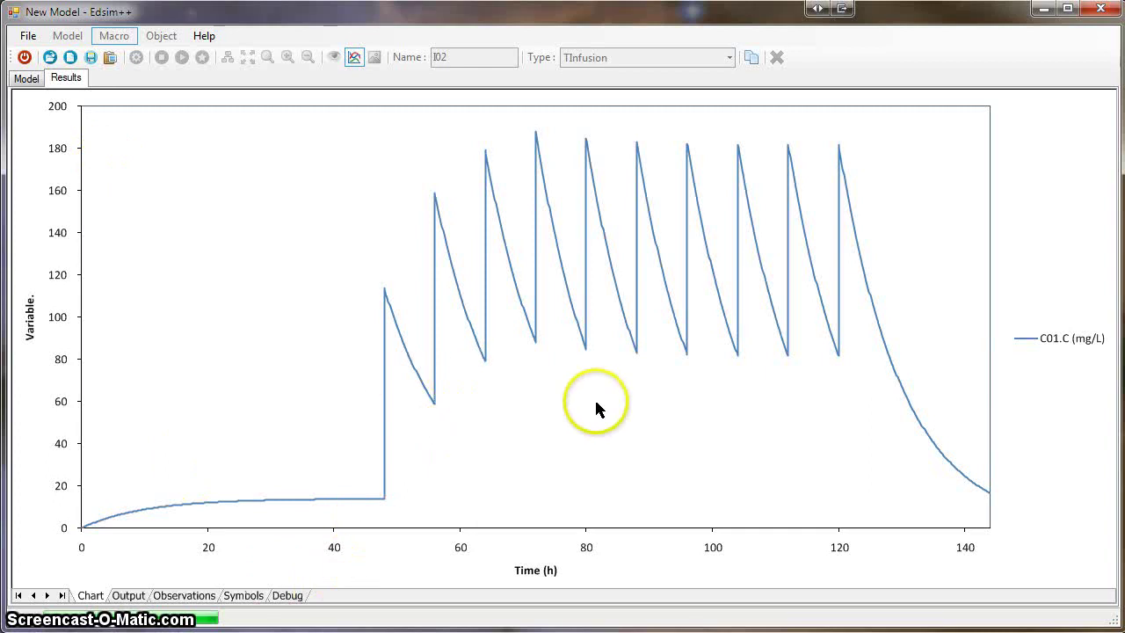
# Set the dose of infusion I02 to 1000 mg, rerun the simulation and view the C01 chart.
pyautogui.click(28, 78)
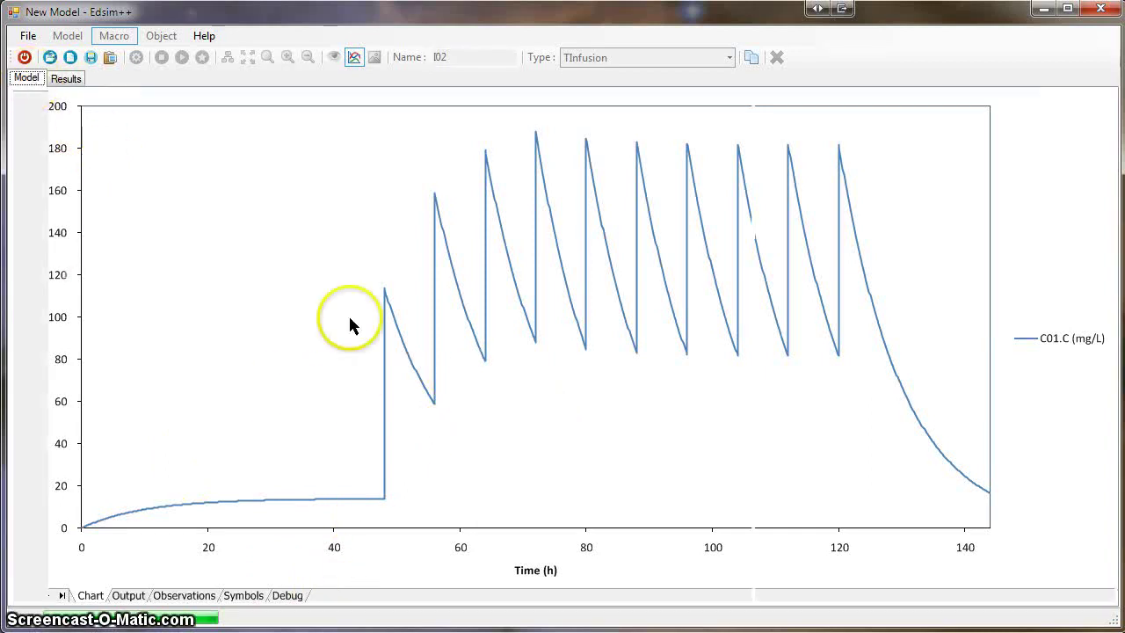
pyautogui.moveTo(811, 294); pyautogui.dragTo(931, 265)
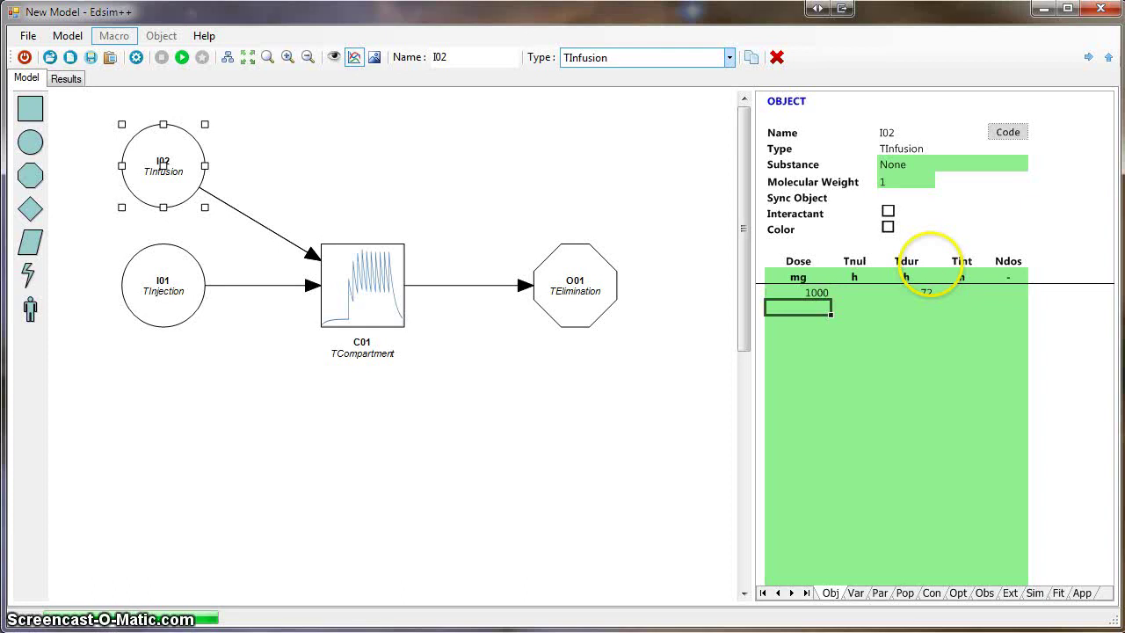
pyautogui.click(182, 58)
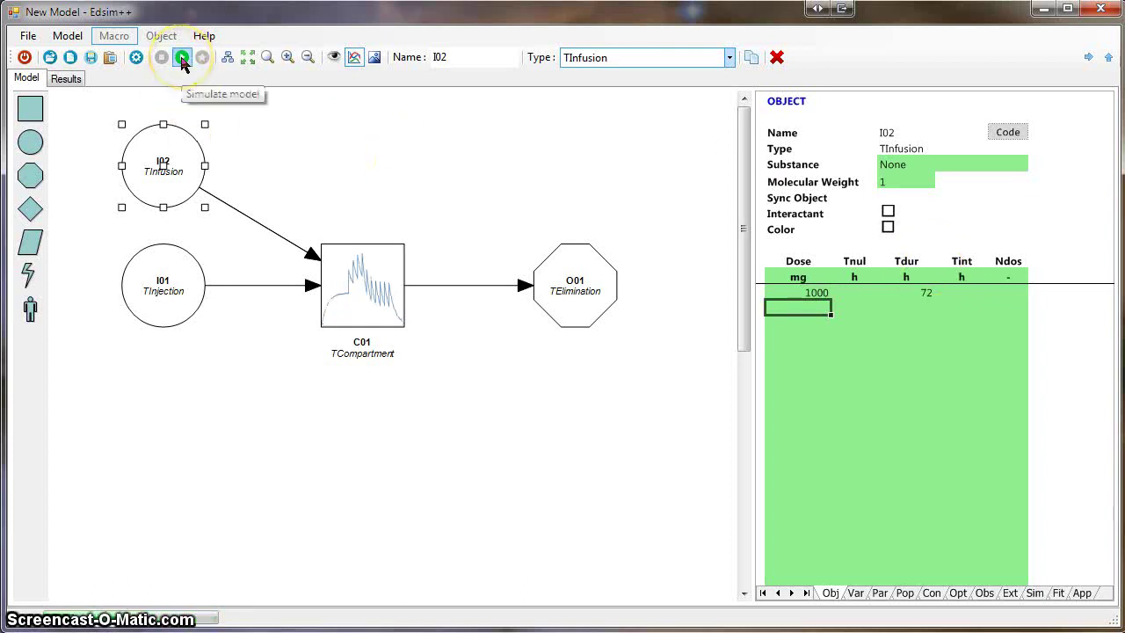
pyautogui.click(66, 79)
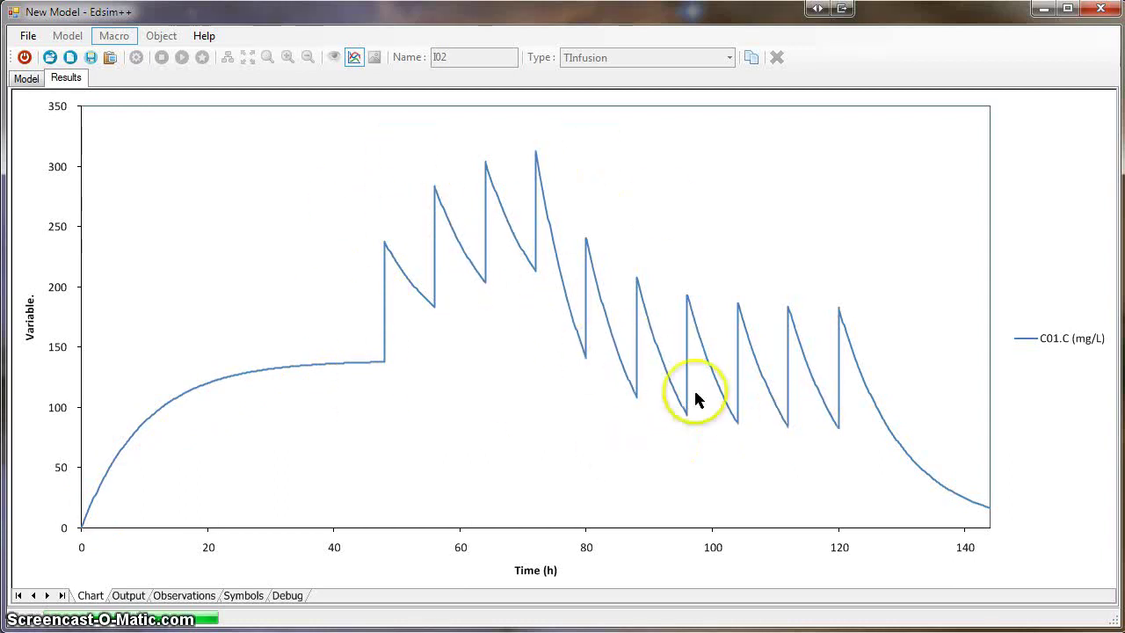
# Return to the model diagram and place a third input object below injection I01.
pyautogui.click(25, 79)
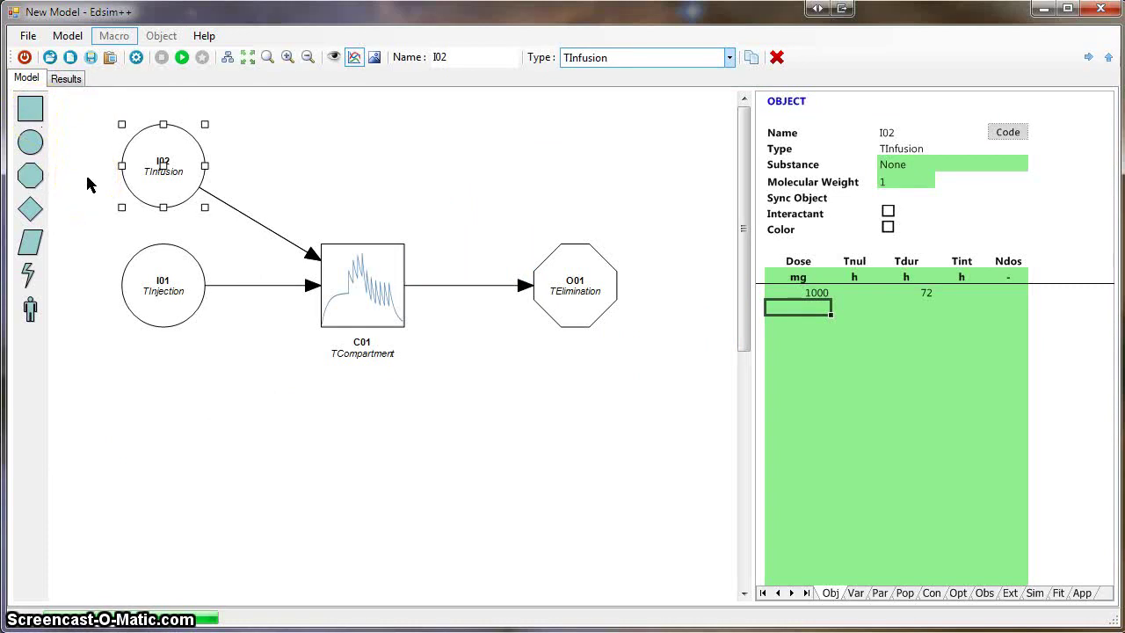
pyautogui.click(31, 141)
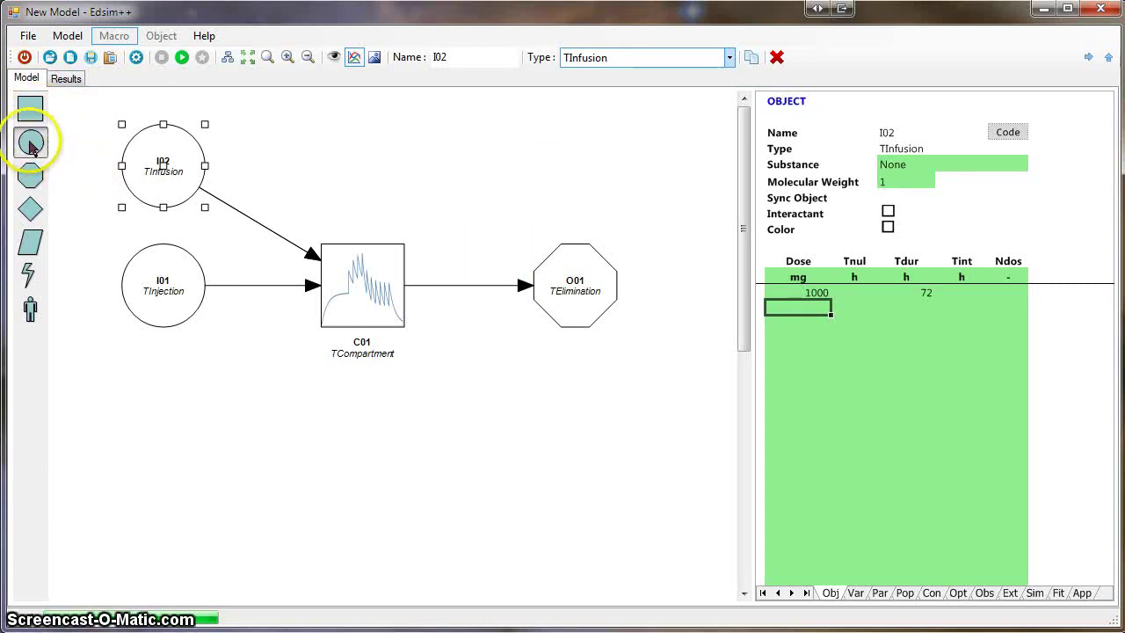
pyautogui.click(163, 450)
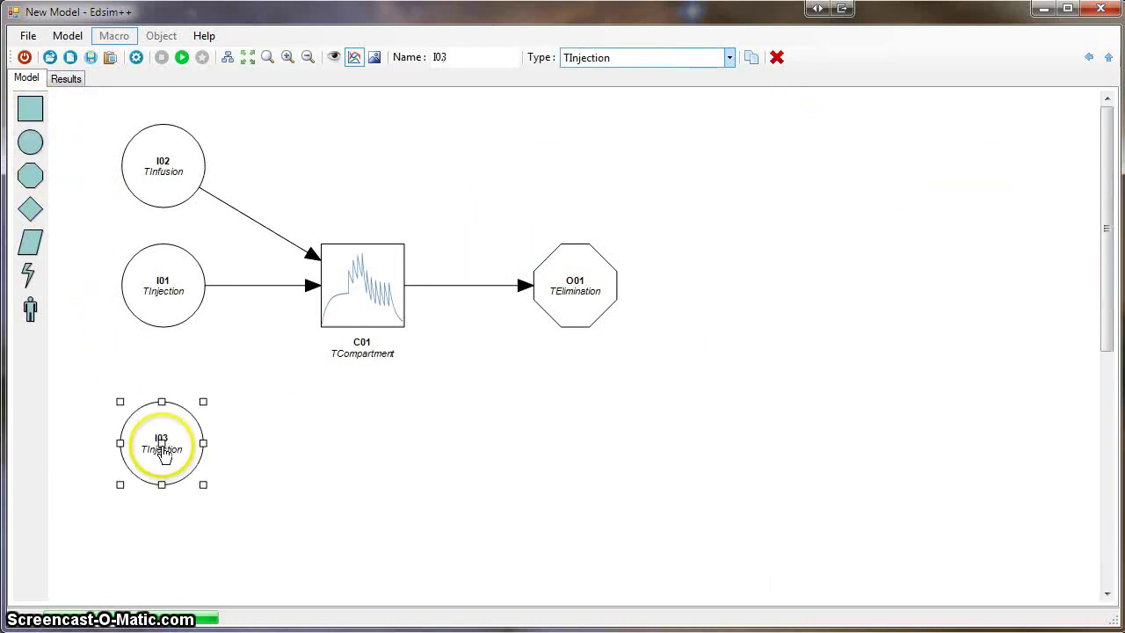
# Align input I03 under injection I01, change its type to TAbsorption and connect it to compartment C01.
pyautogui.moveTo(164, 446)
pyautogui.mouseDown()
pyautogui.moveTo(156, 428)
pyautogui.moveTo(169, 428)
pyautogui.mouseUp()
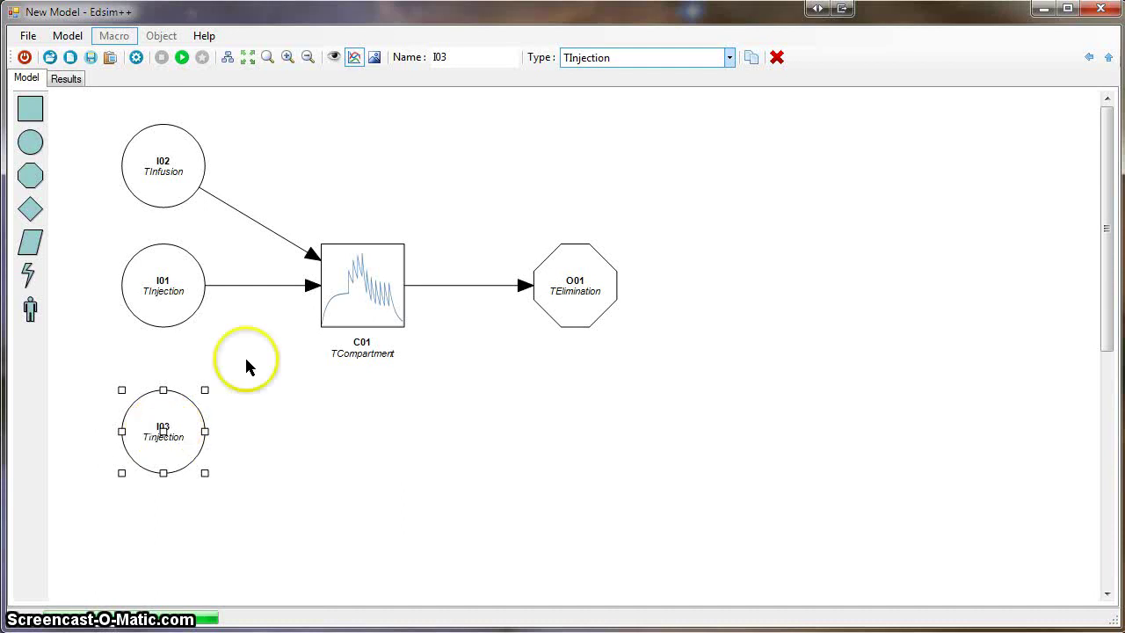
pyautogui.click(585, 60)
pyautogui.click(596, 75)
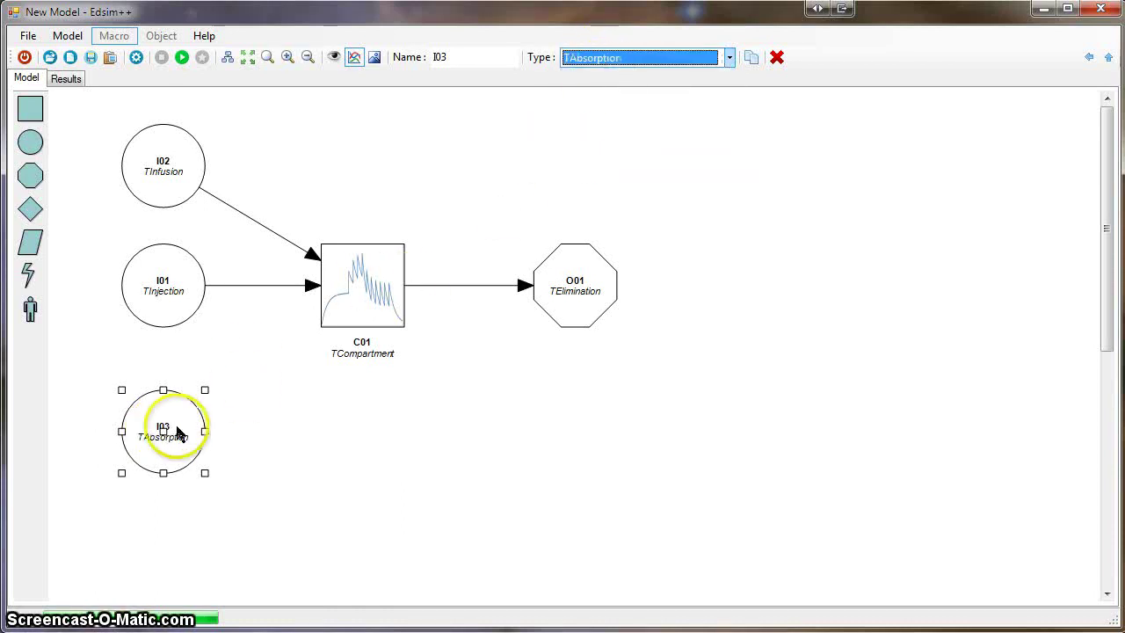
pyautogui.moveTo(181, 431); pyautogui.dragTo(334, 308)
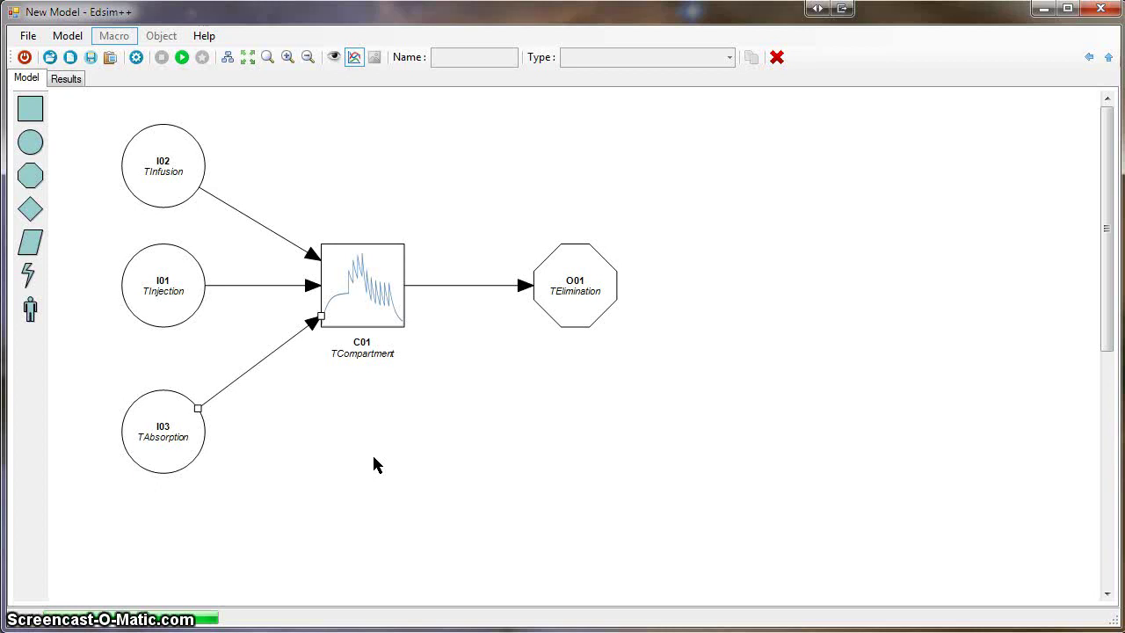
# Give absorption I03 four 200 mg doses from 130 h (Tnul) at 24 h intervals, then simulate and view the C01 chart.
pyautogui.doubleClick(143, 460)
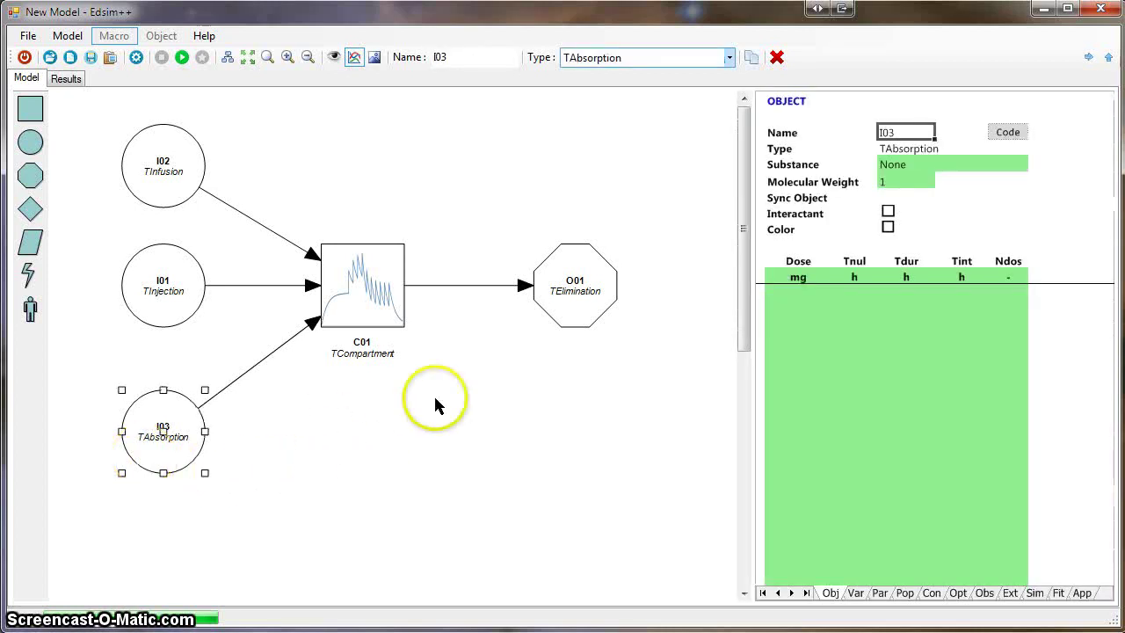
pyautogui.click(813, 290)
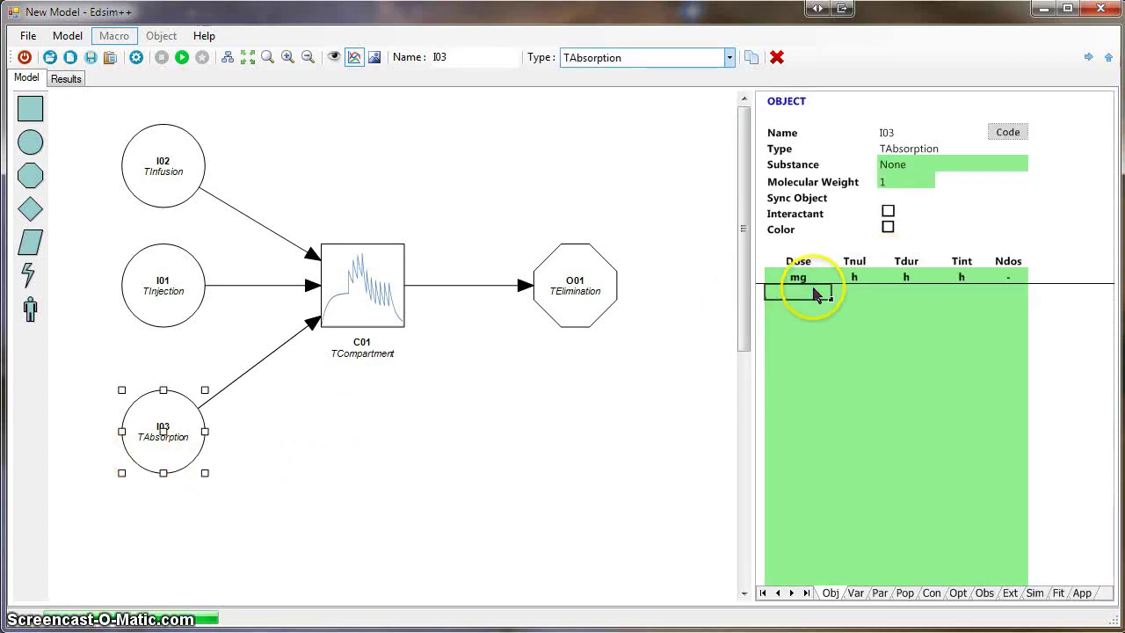
pyautogui.write('200')
pyautogui.press('Return')
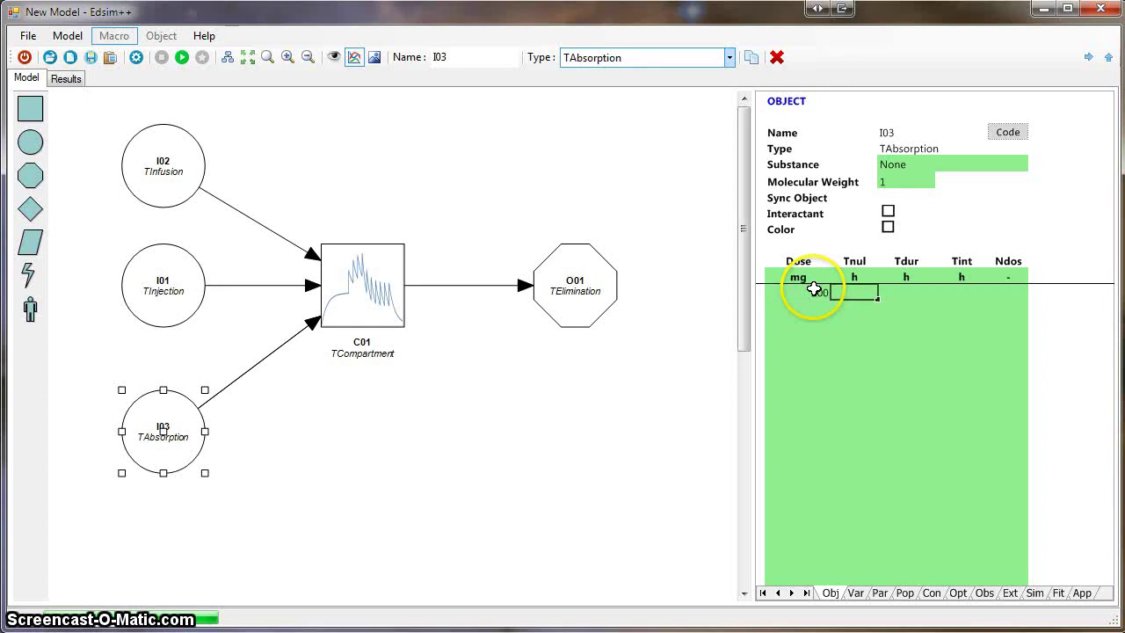
pyautogui.write('130')
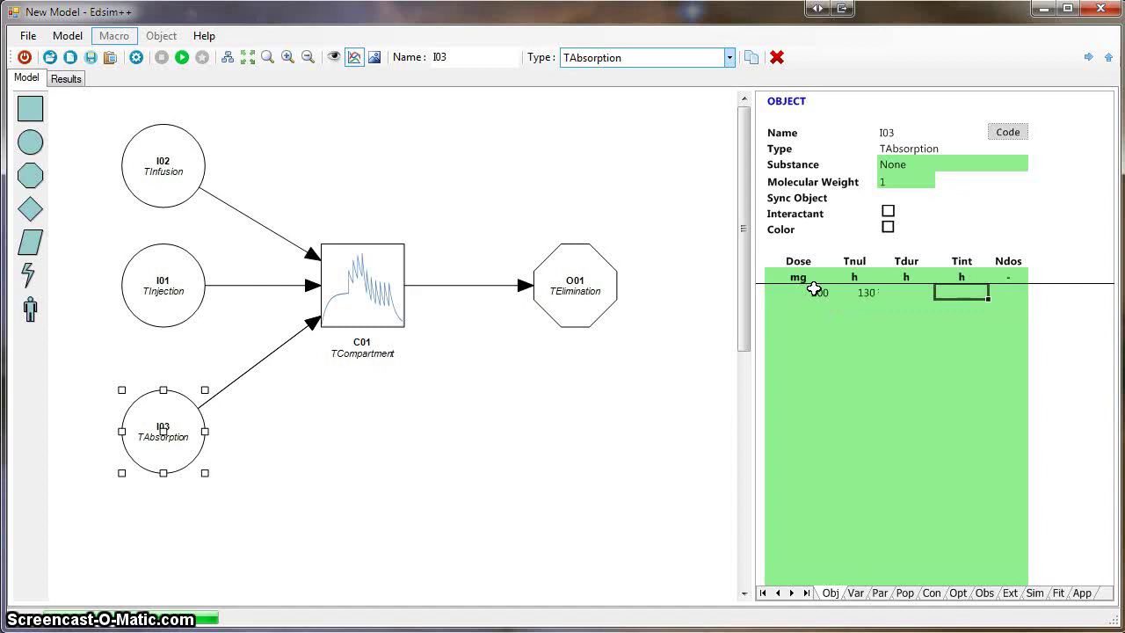
pyautogui.write('24')
pyautogui.press('Tab')
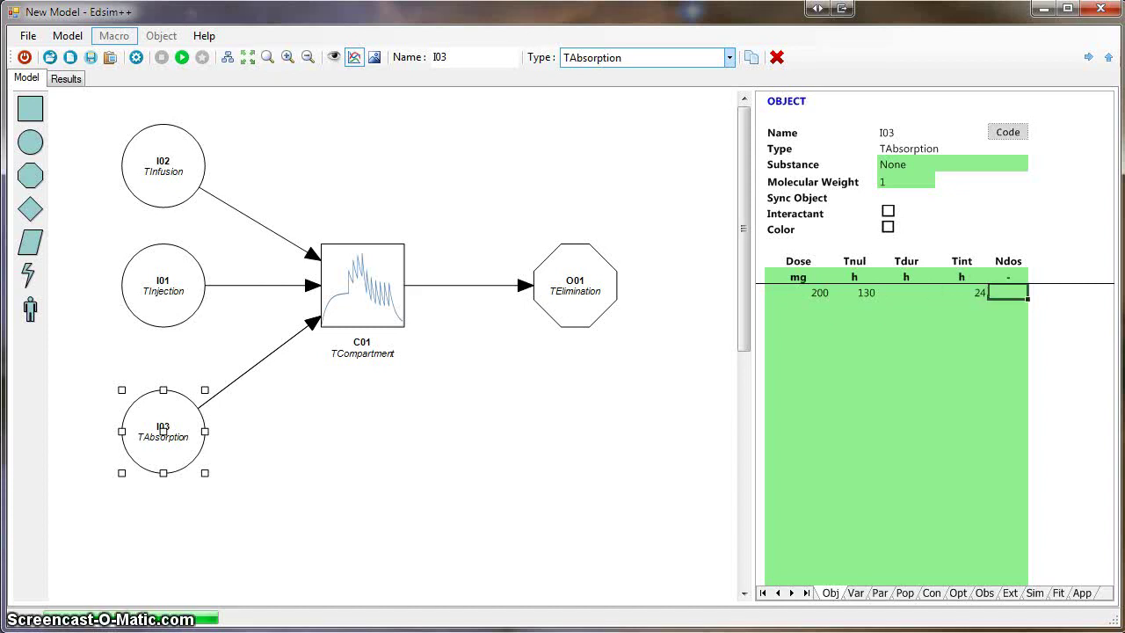
pyautogui.write('4')
pyautogui.press('Return')
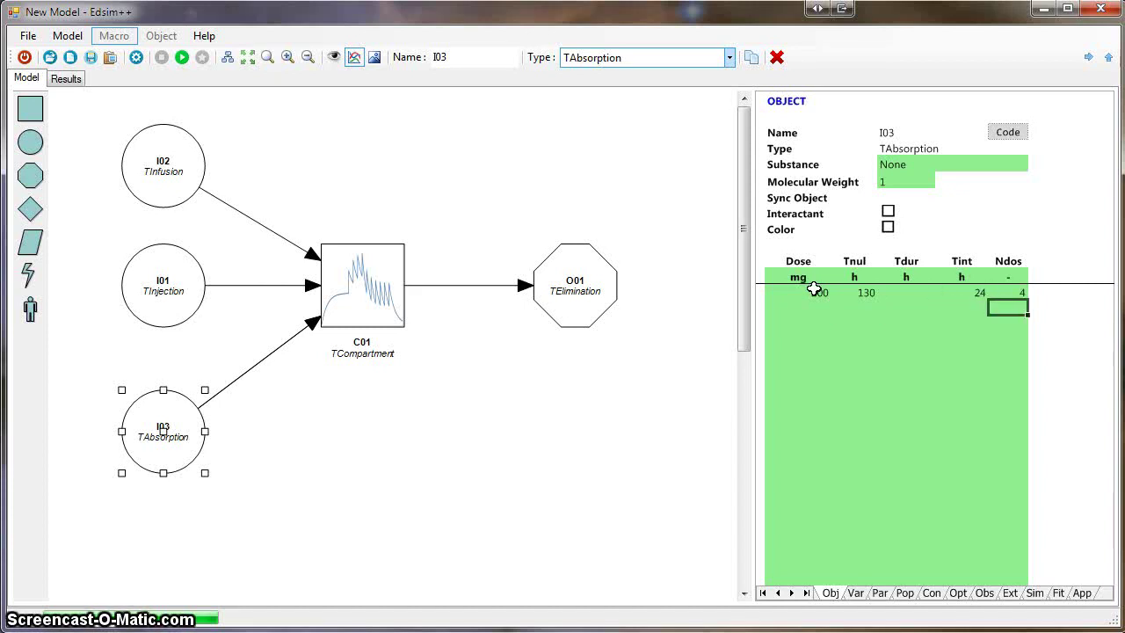
pyautogui.click(183, 58)
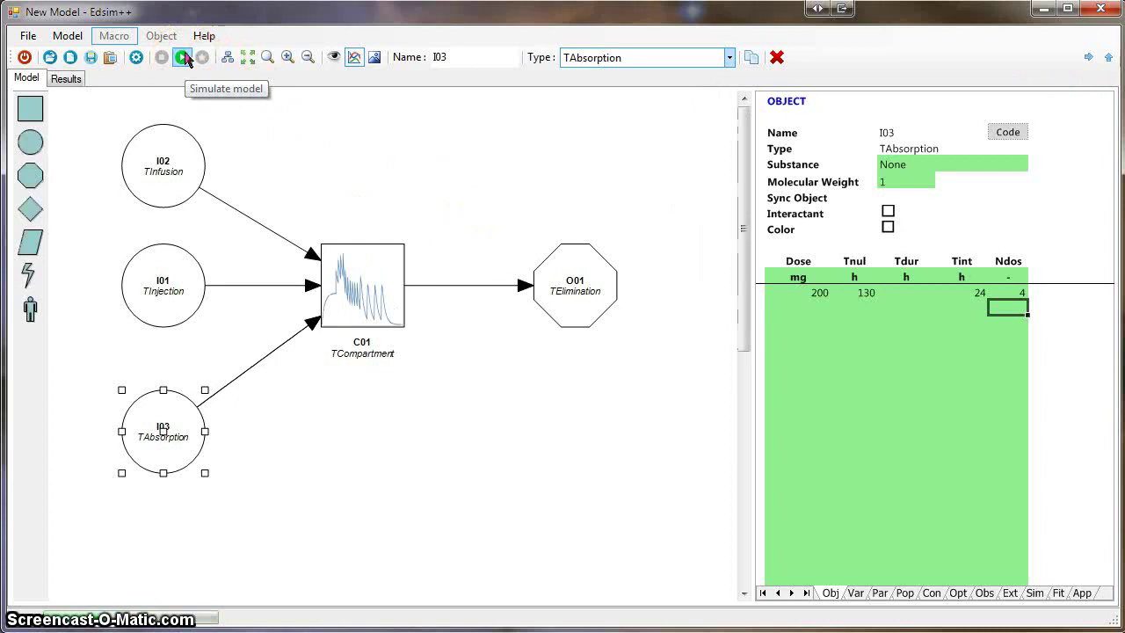
pyautogui.click(66, 80)
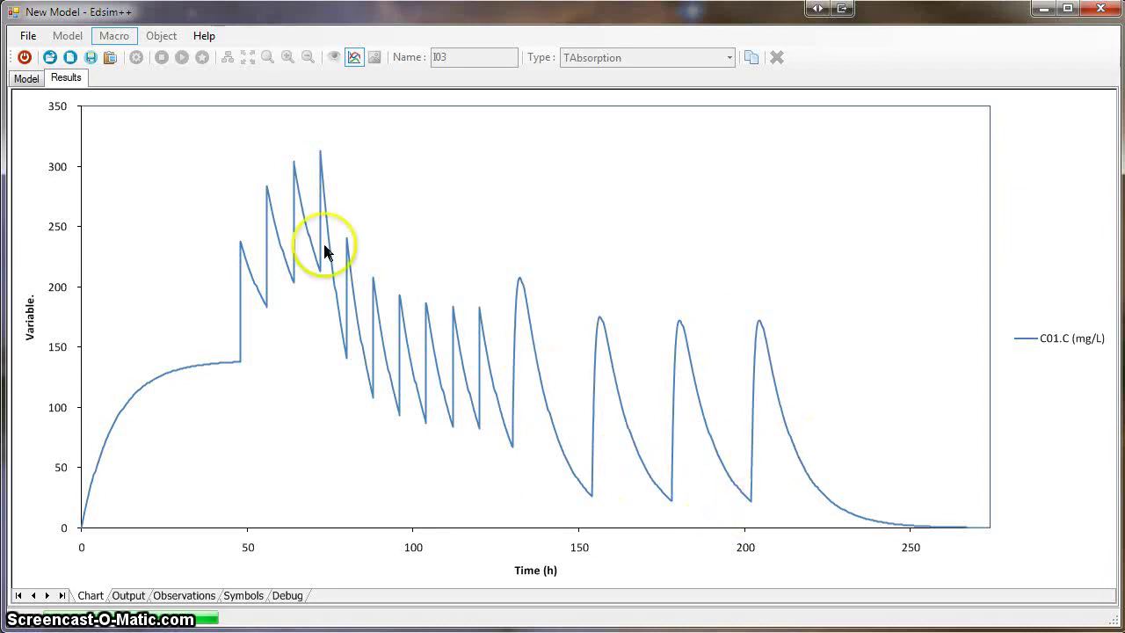
# Start a new model with a TInjection object above a TCompartment object and connect the injection to the compartment.
pyautogui.click(30, 78)
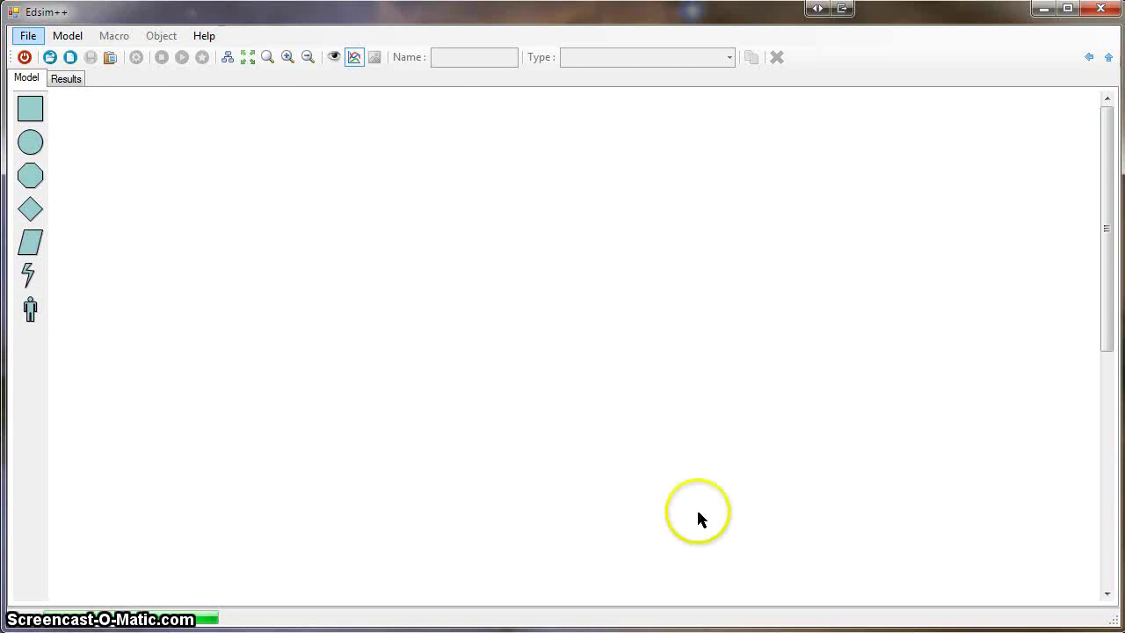
pyautogui.moveTo(29, 154); pyautogui.dragTo(136, 154)
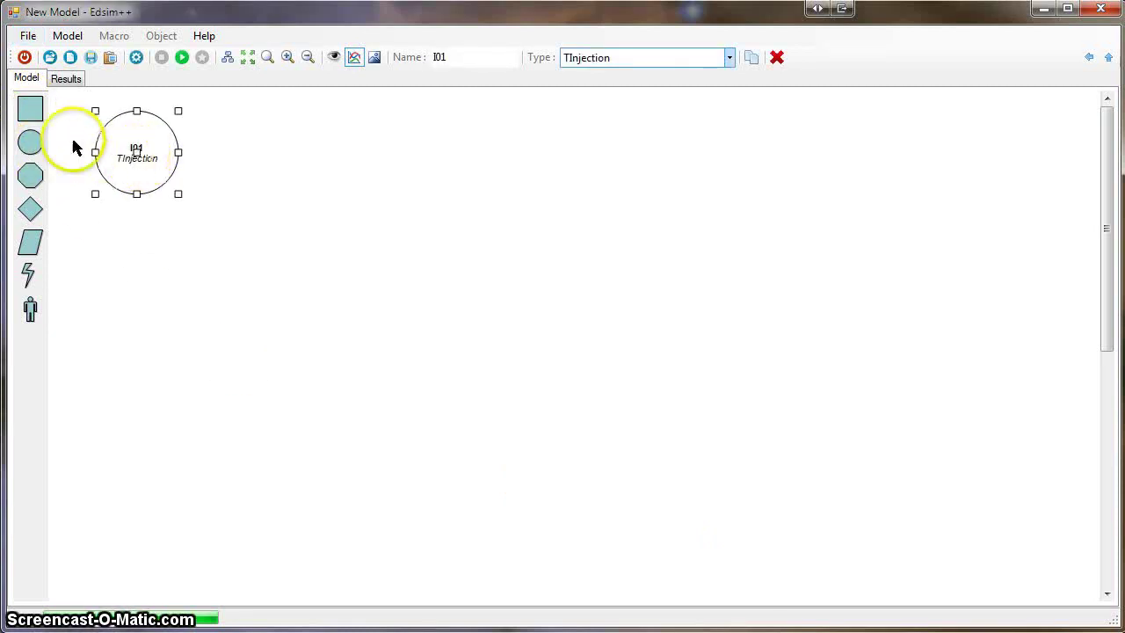
pyautogui.moveTo(27, 113); pyautogui.dragTo(133, 311)
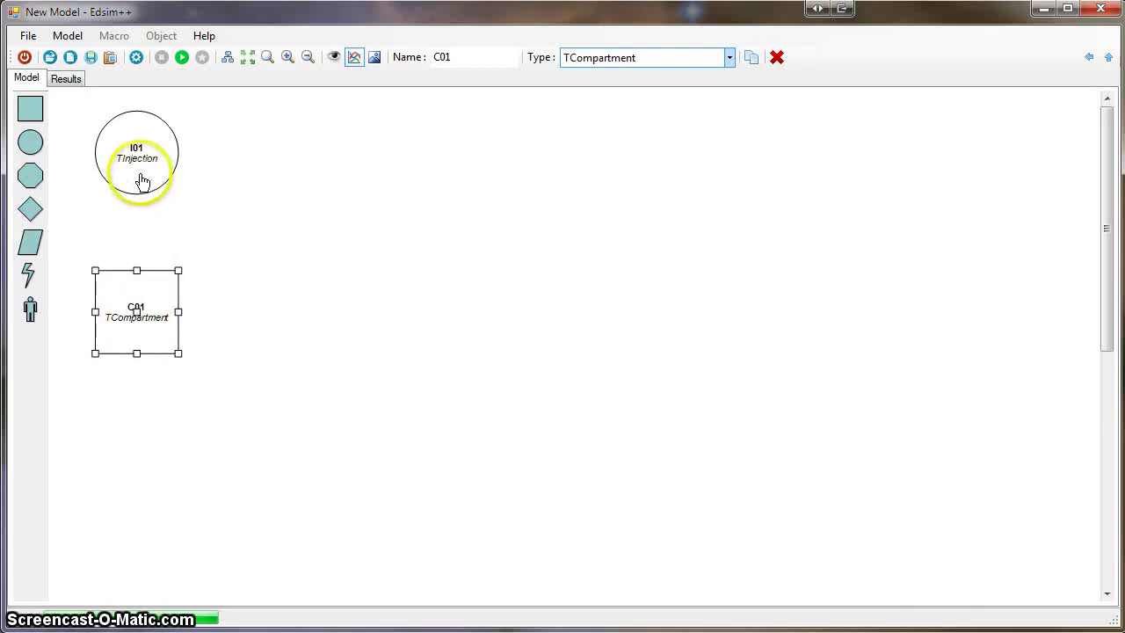
pyautogui.moveTo(143, 181); pyautogui.dragTo(138, 324)
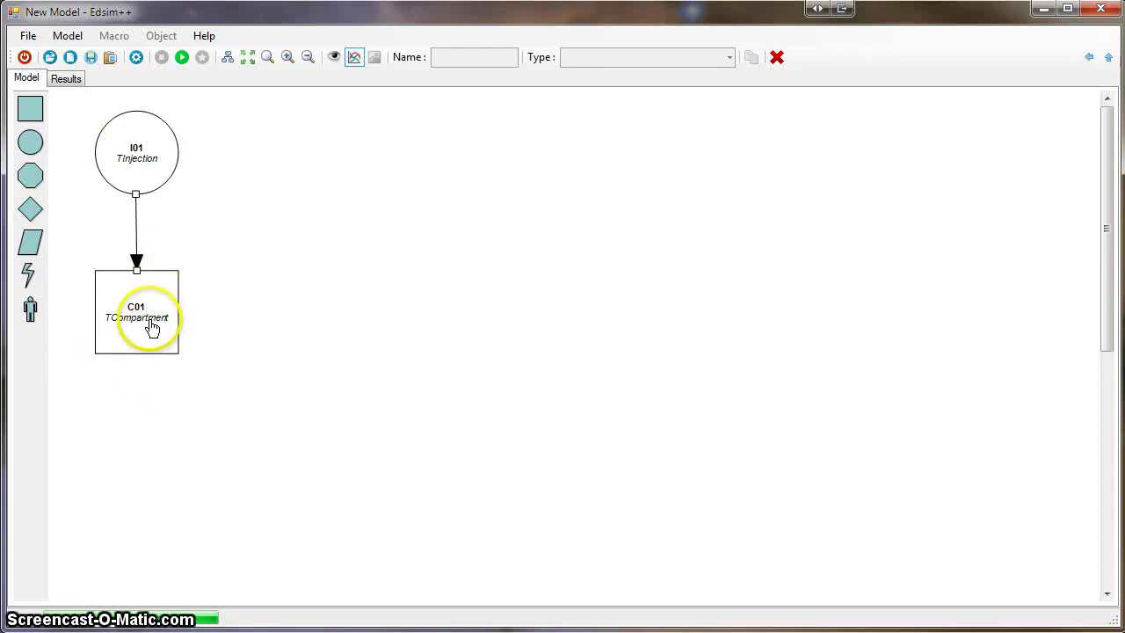
# Set injection I01's number of doses (Ndos) to 1, then simulate and view the C01 chart.
pyautogui.click(141, 166)
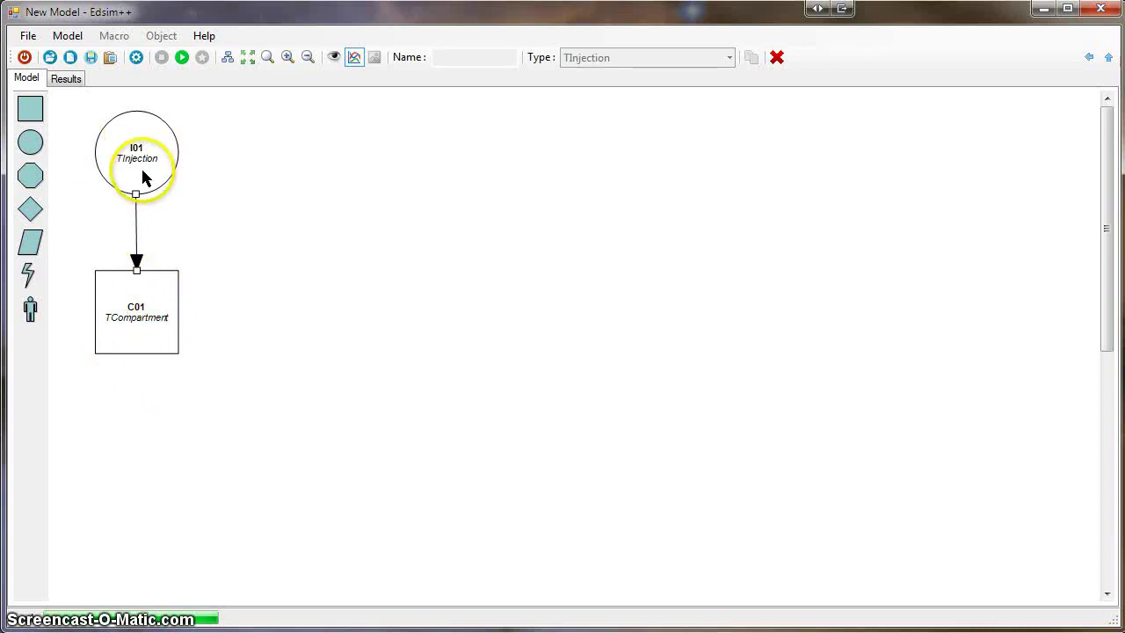
pyautogui.click(971, 294)
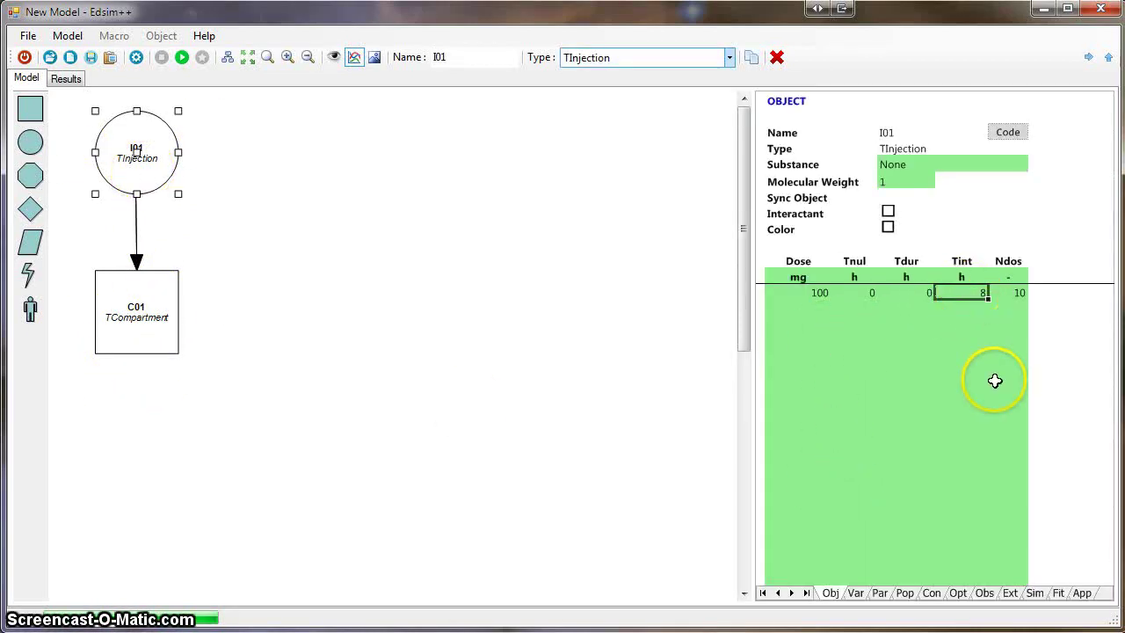
pyautogui.click(1018, 292)
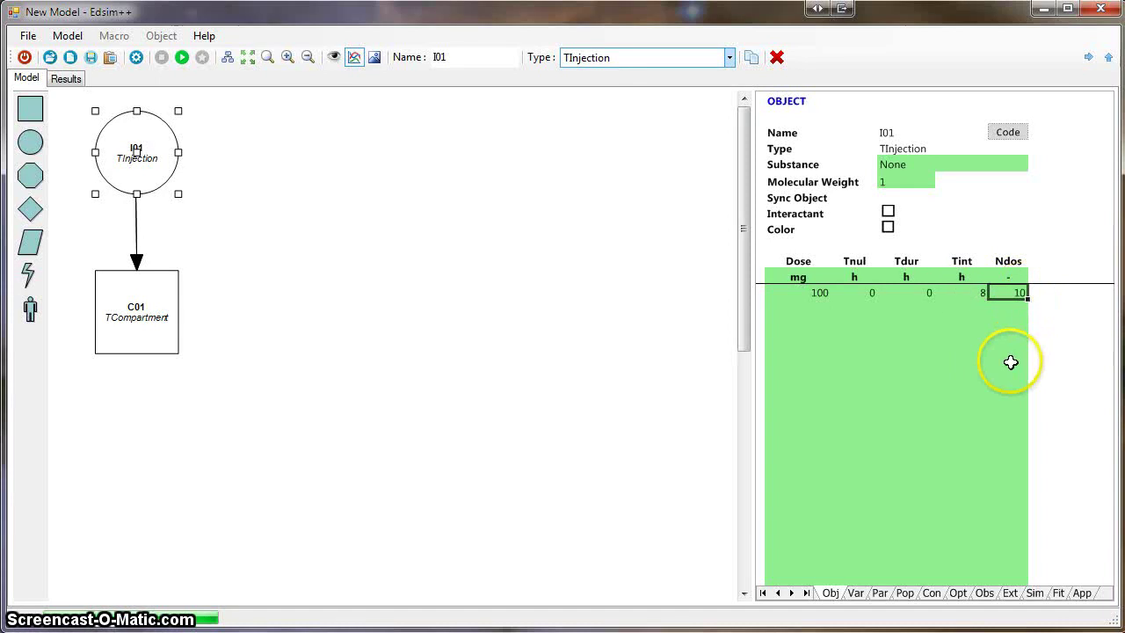
pyautogui.press('Return')
pyautogui.click(554, 374)
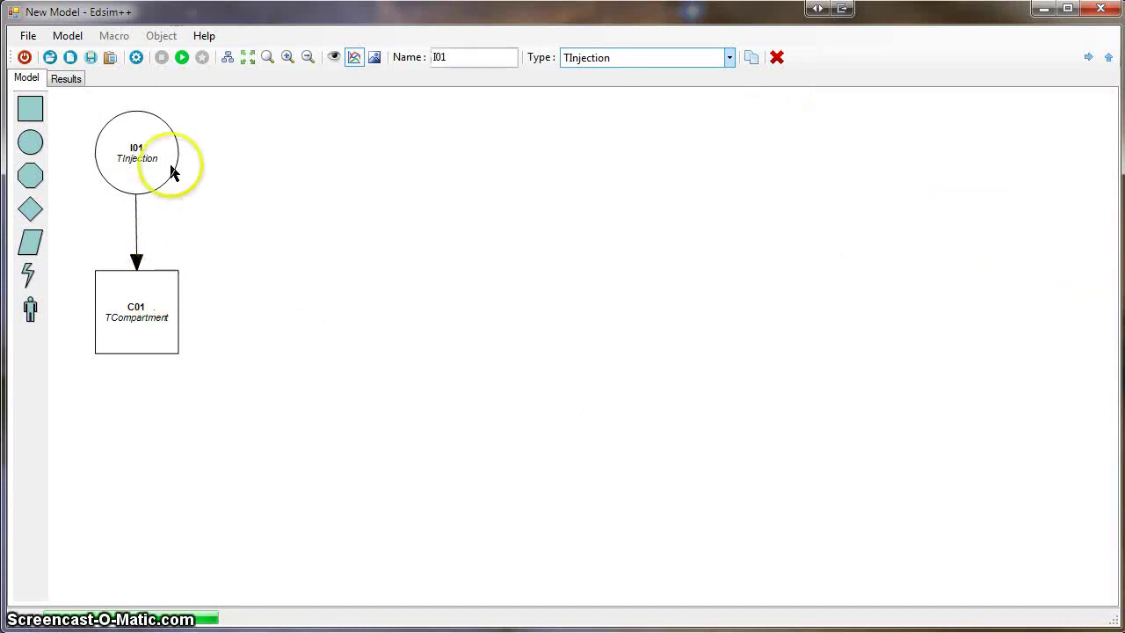
pyautogui.click(181, 59)
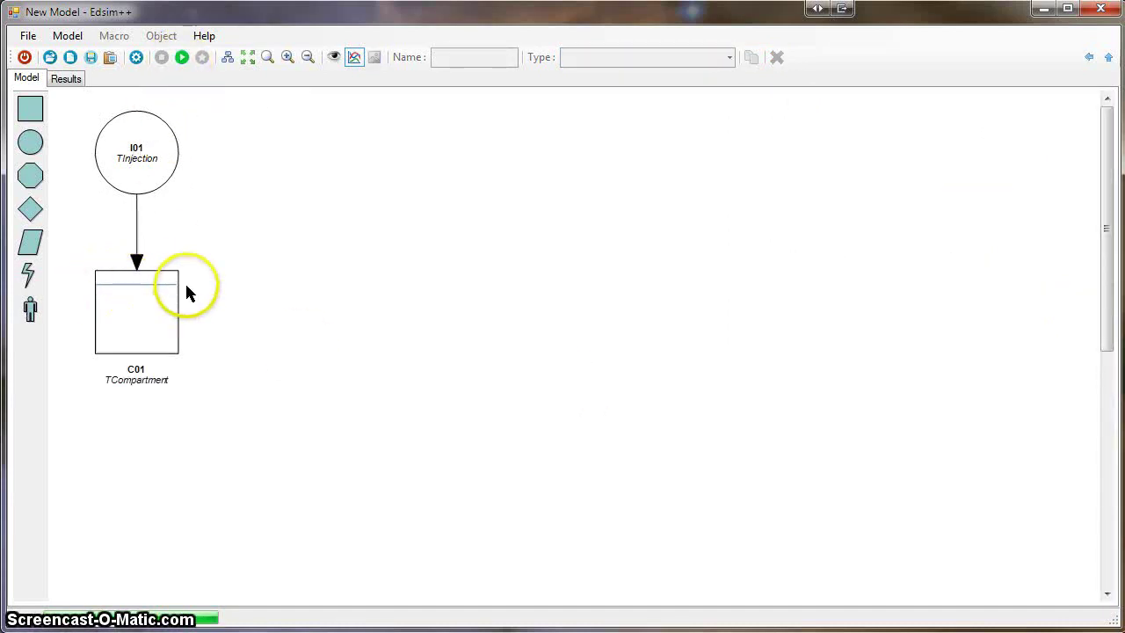
pyautogui.click(70, 79)
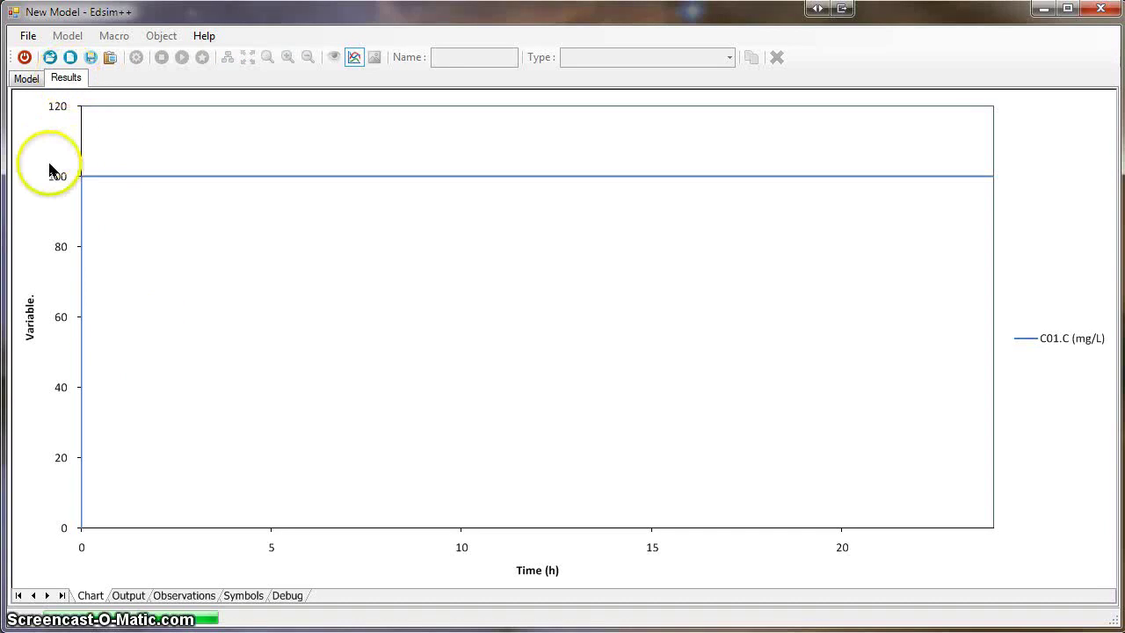
# Return to the model diagram, duplicate the connected I01 and C01 pair and place the copy beside the original.
pyautogui.click(26, 78)
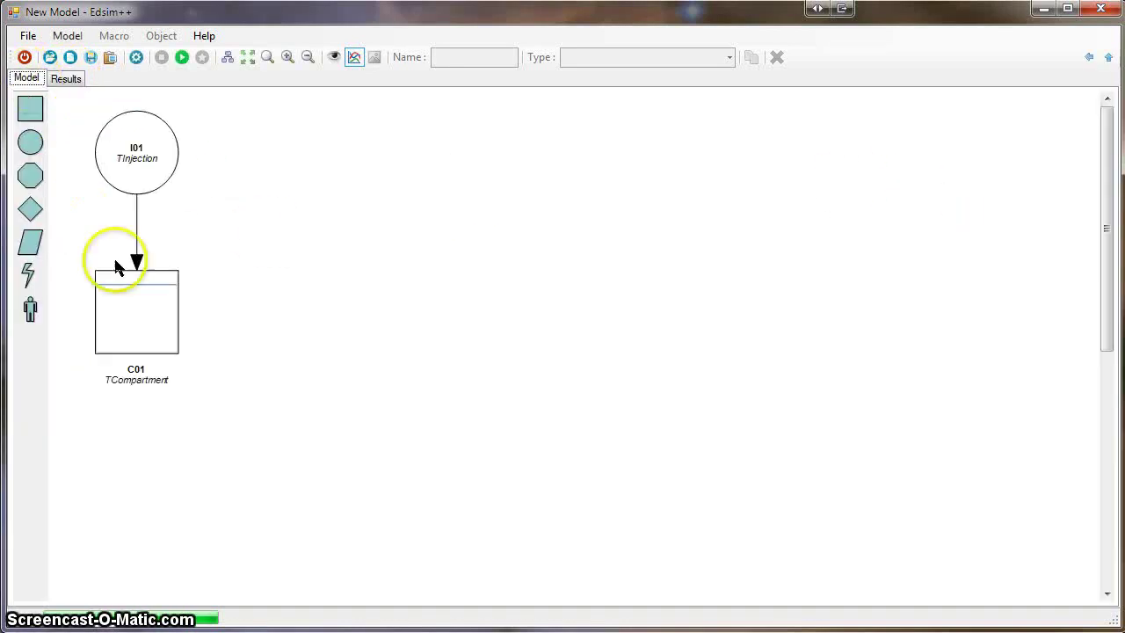
pyautogui.click(112, 309)
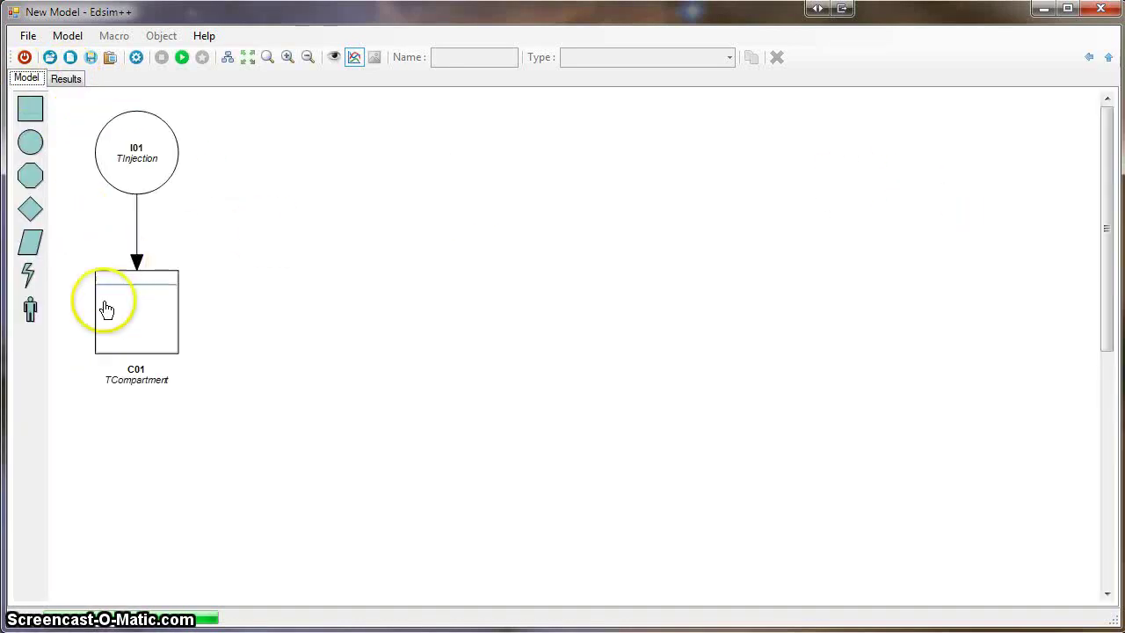
pyautogui.click(221, 294)
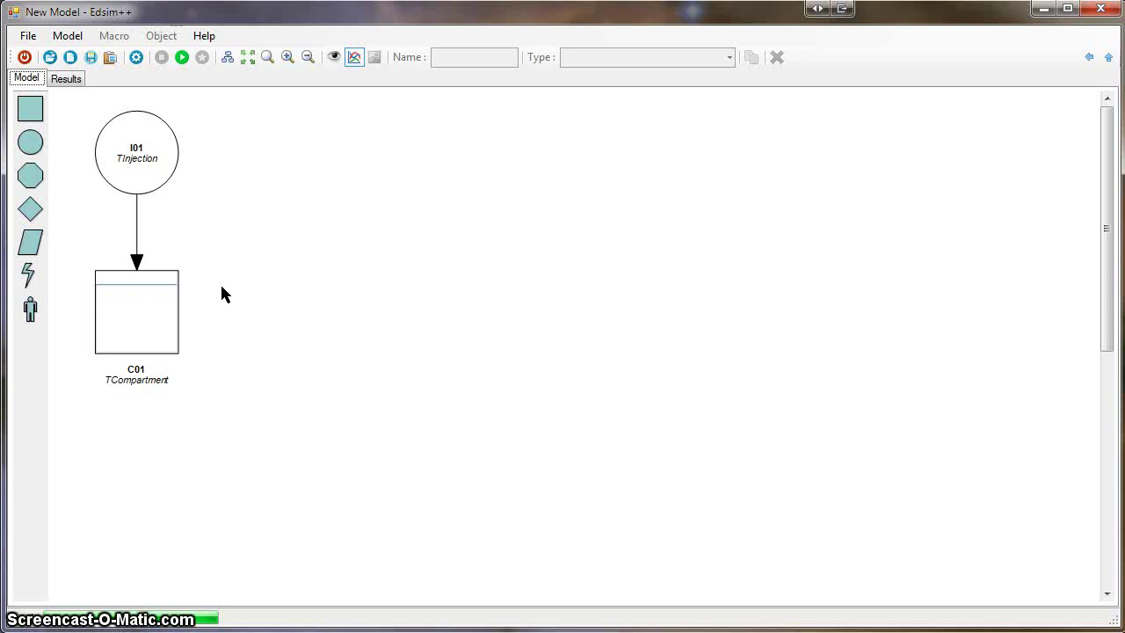
pyautogui.moveTo(254, 445); pyautogui.dragTo(69, 91)
pyautogui.click(751, 60)
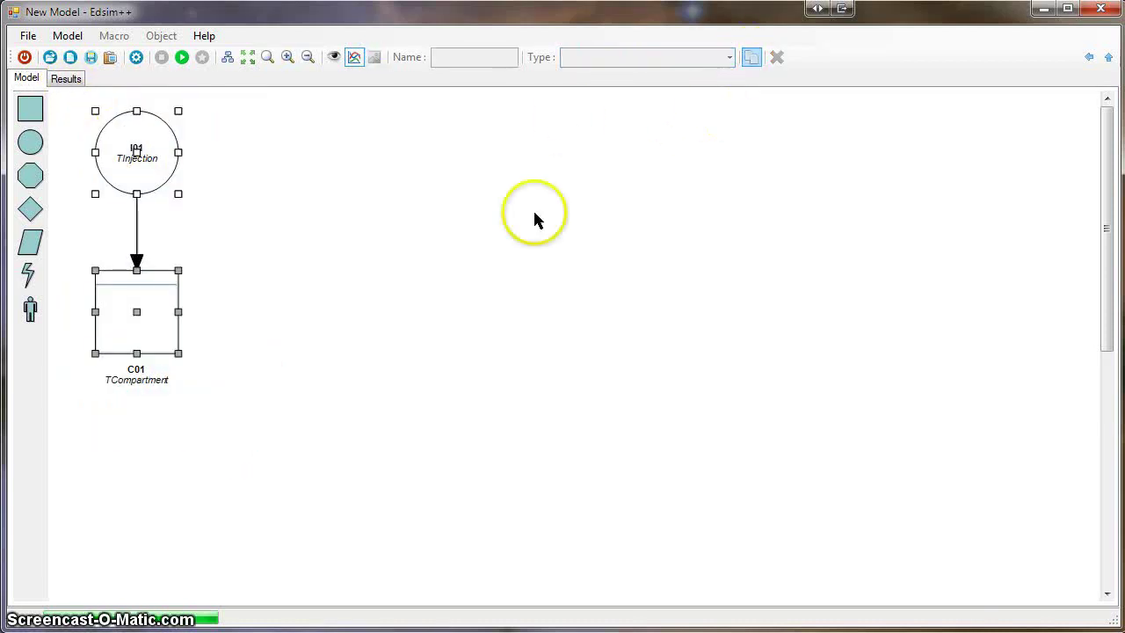
pyautogui.moveTo(136, 419); pyautogui.dragTo(269, 167)
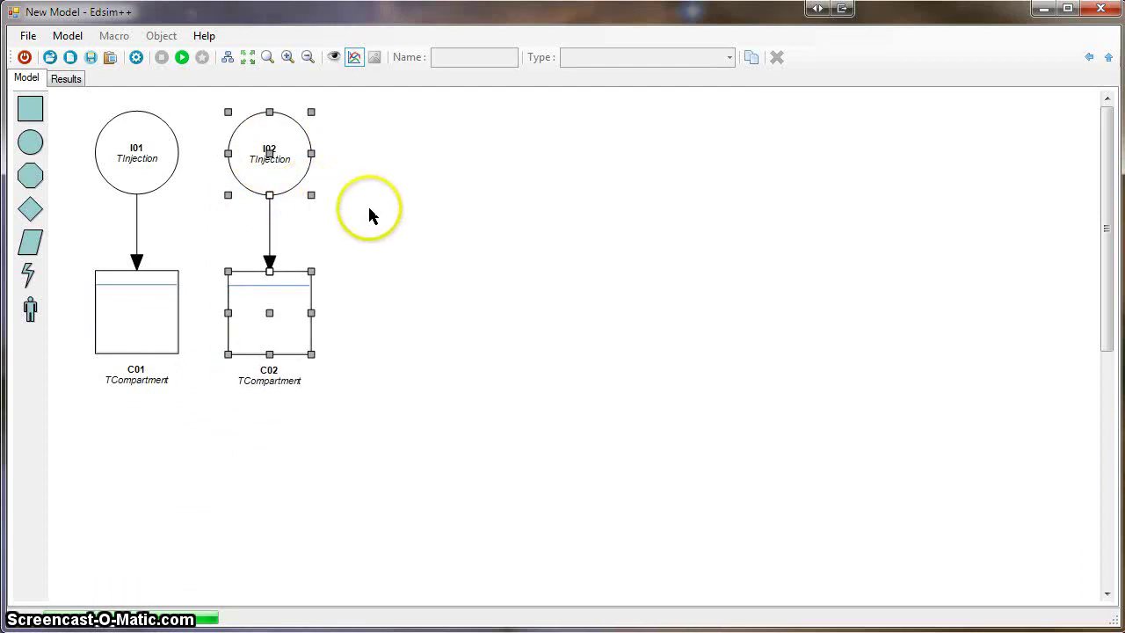
# Change the type of the duplicated input I02 to TInfusion.
pyautogui.click(287, 170)
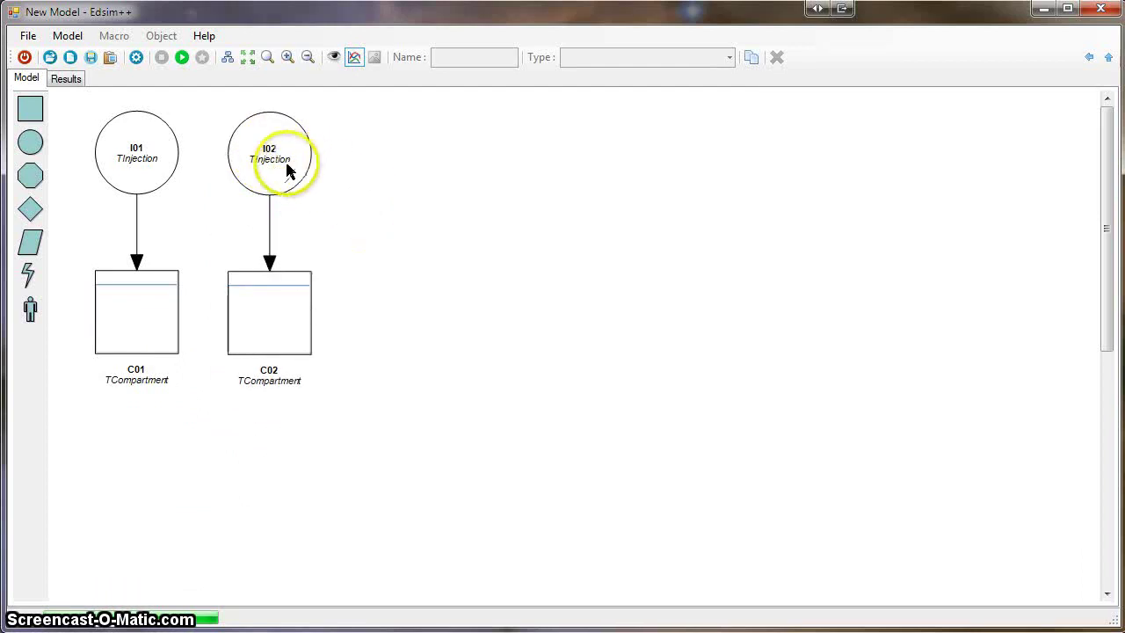
pyautogui.click(625, 61)
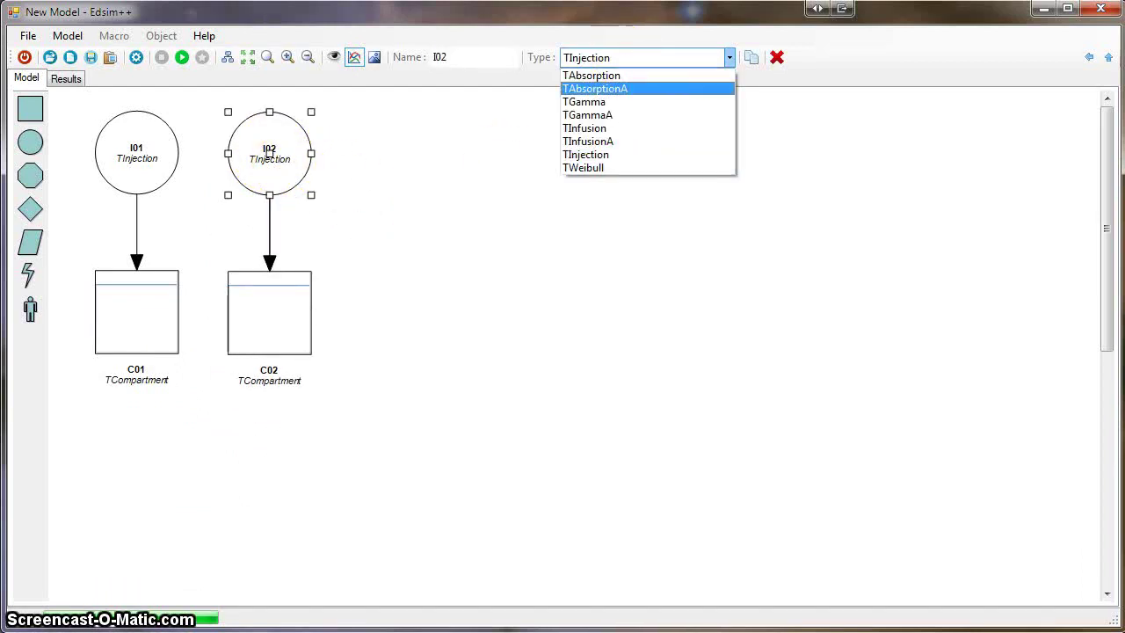
pyautogui.press('Escape')
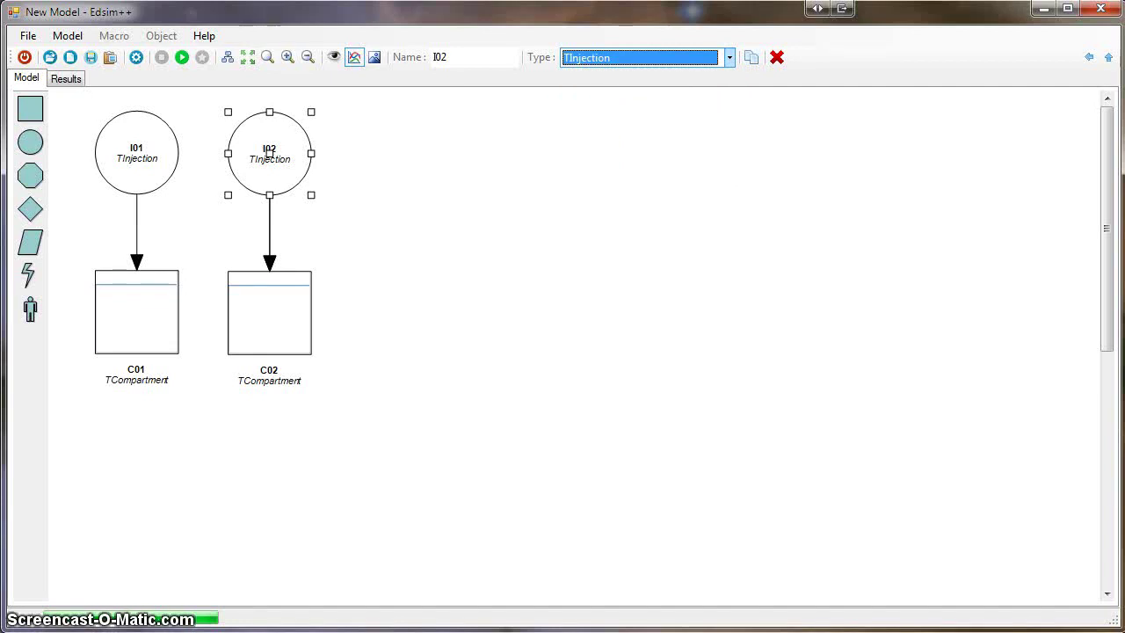
pyautogui.click(728, 58)
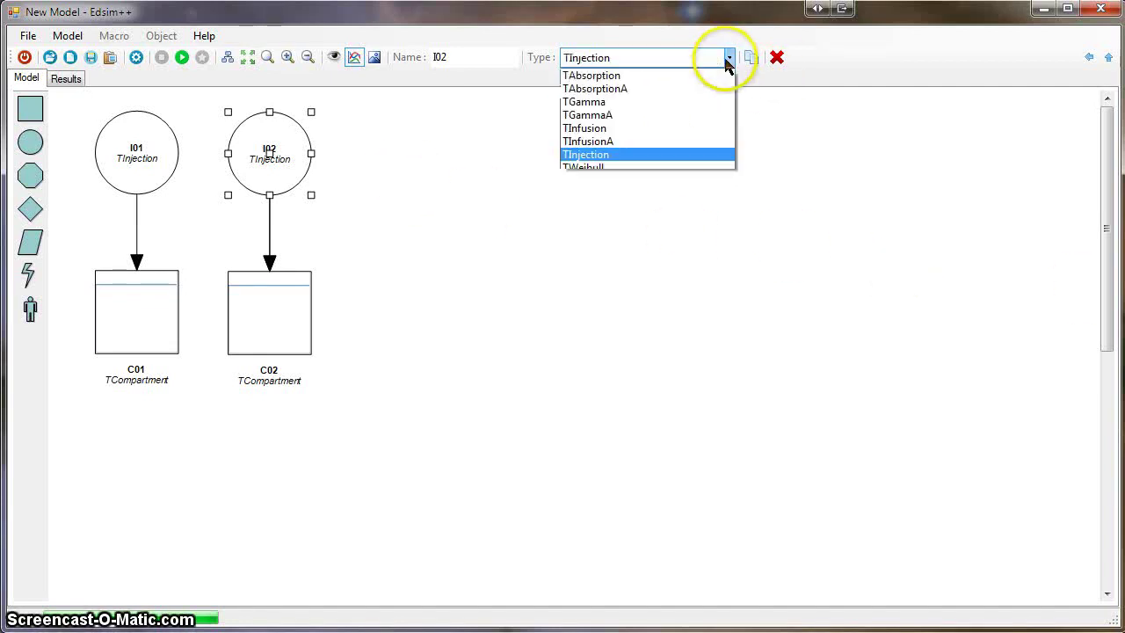
pyautogui.click(620, 128)
# Set the duration (Tdur) of infusion I02 to 8 h, then simulate and view the chart of both compartments.
pyautogui.doubleClick(284, 170)
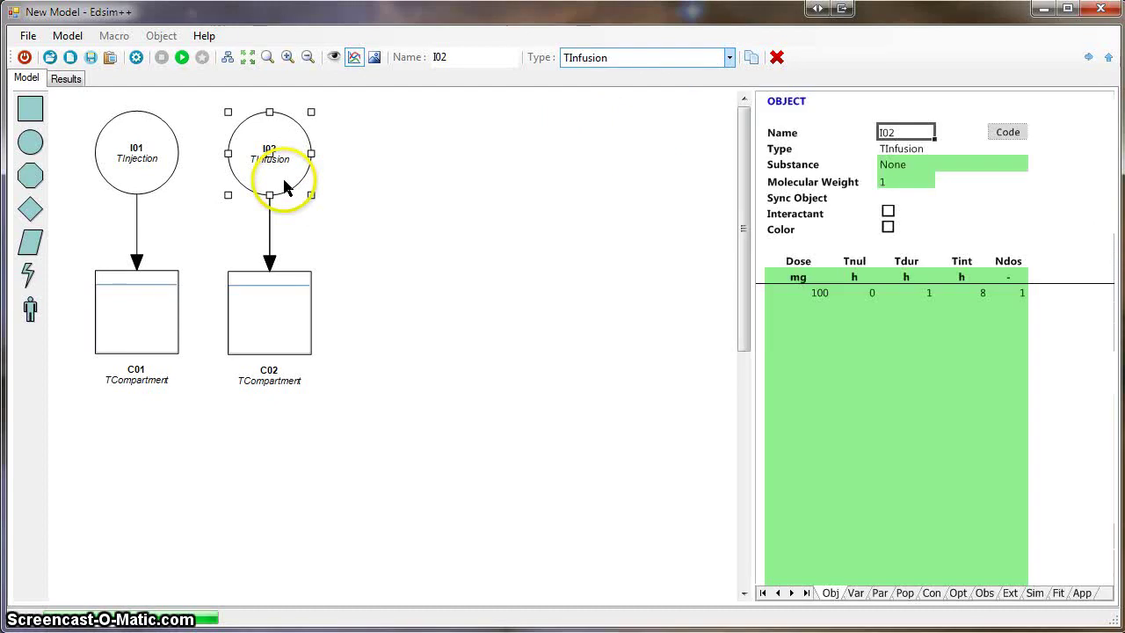
pyautogui.click(928, 297)
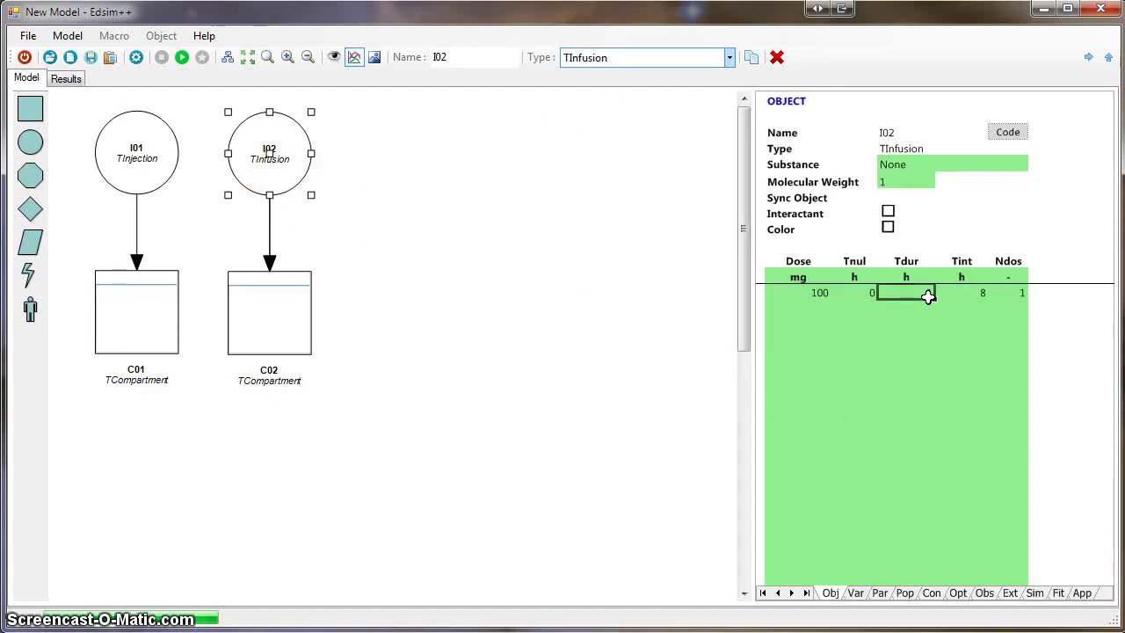
pyautogui.write('8')
pyautogui.click(928, 347)
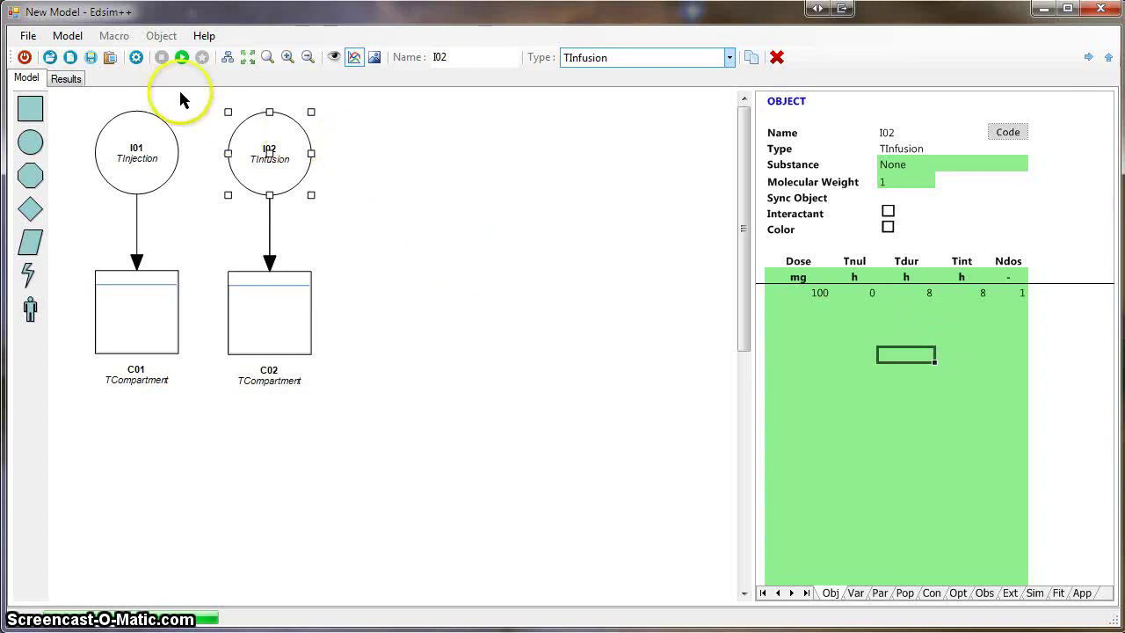
pyautogui.click(182, 57)
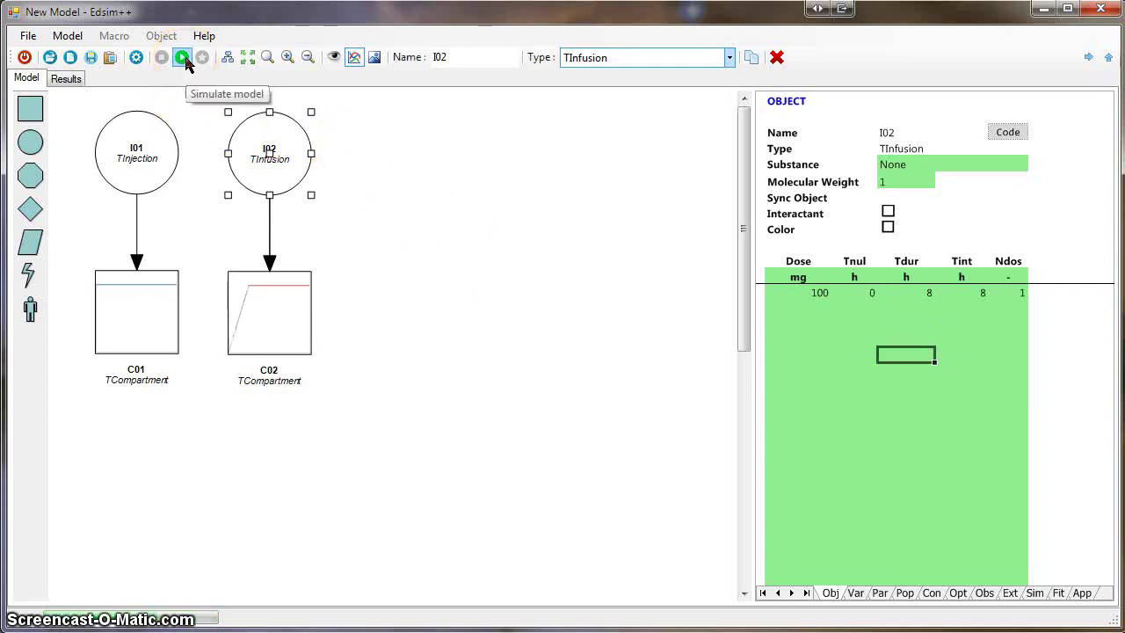
pyautogui.click(65, 79)
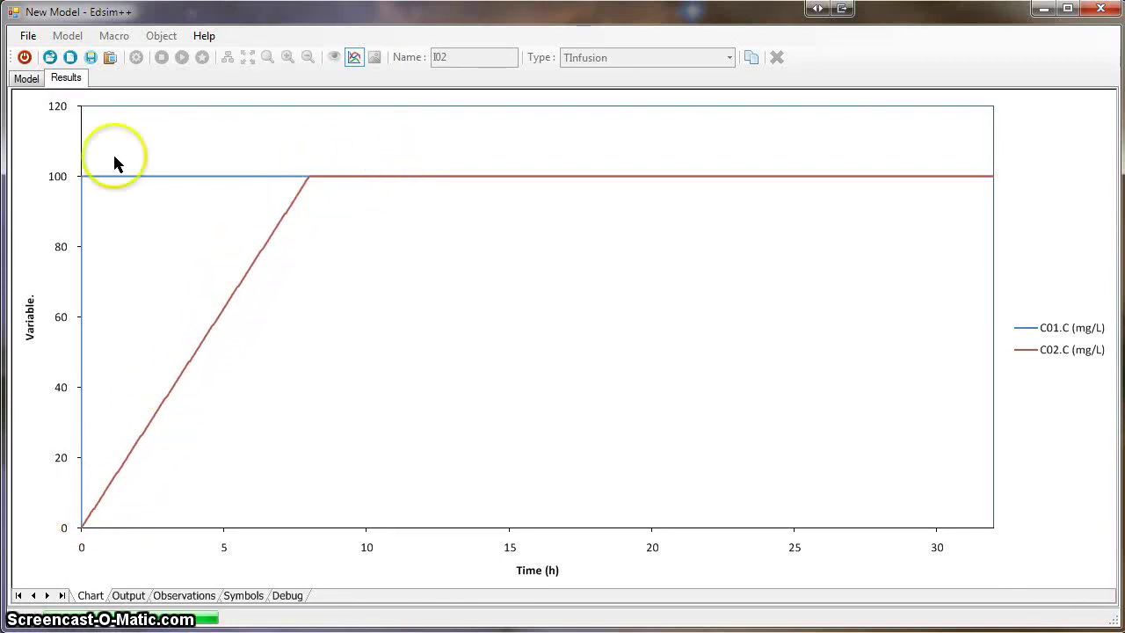
# Return to the model diagram, duplicate the connected I02 and C02 pair and place the copy beside the original.
pyautogui.click(28, 78)
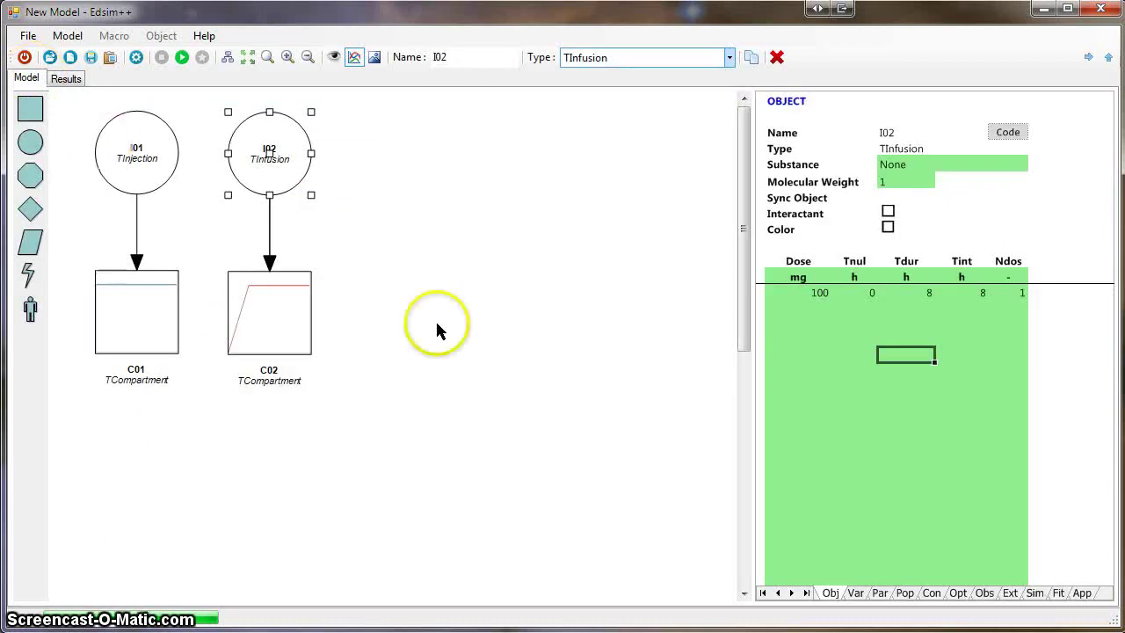
pyautogui.moveTo(234, 136); pyautogui.dragTo(202, 105)
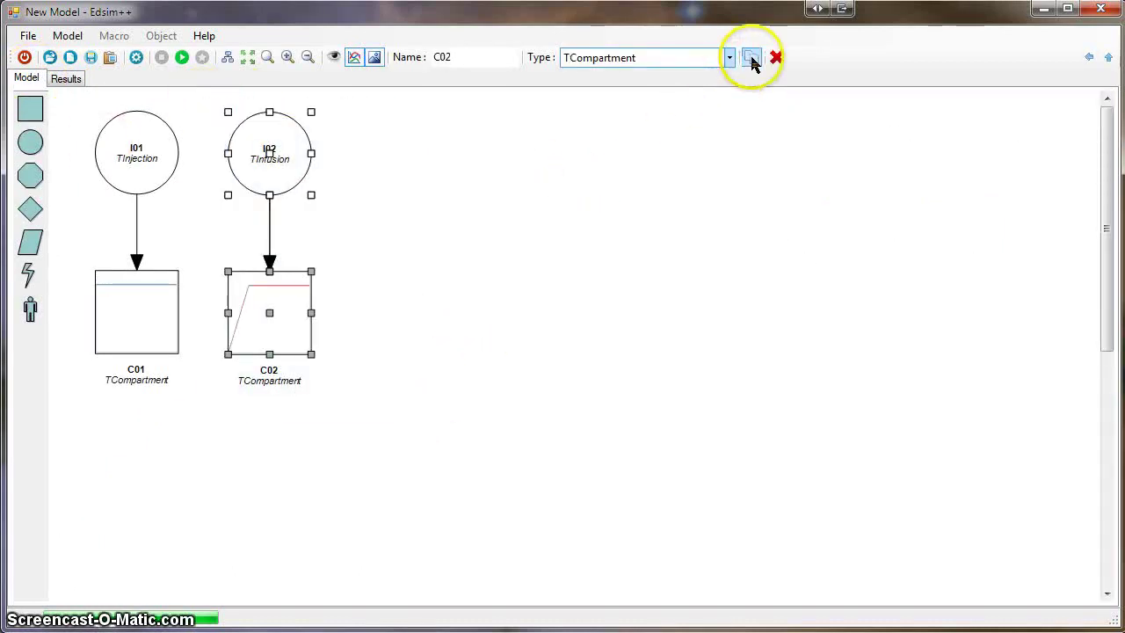
pyautogui.click(750, 57)
pyautogui.moveTo(272, 425); pyautogui.dragTo(407, 167)
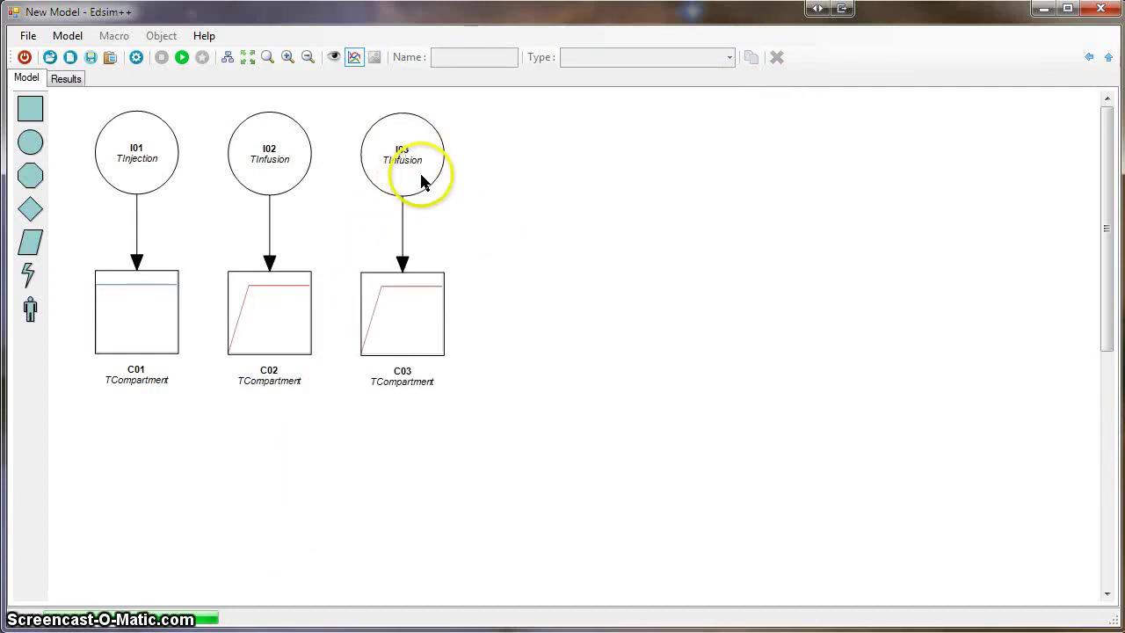
# Change the type of the duplicated input I03 to TAbsorption.
pyautogui.click(422, 176)
pyautogui.click(616, 62)
pyautogui.click(617, 75)
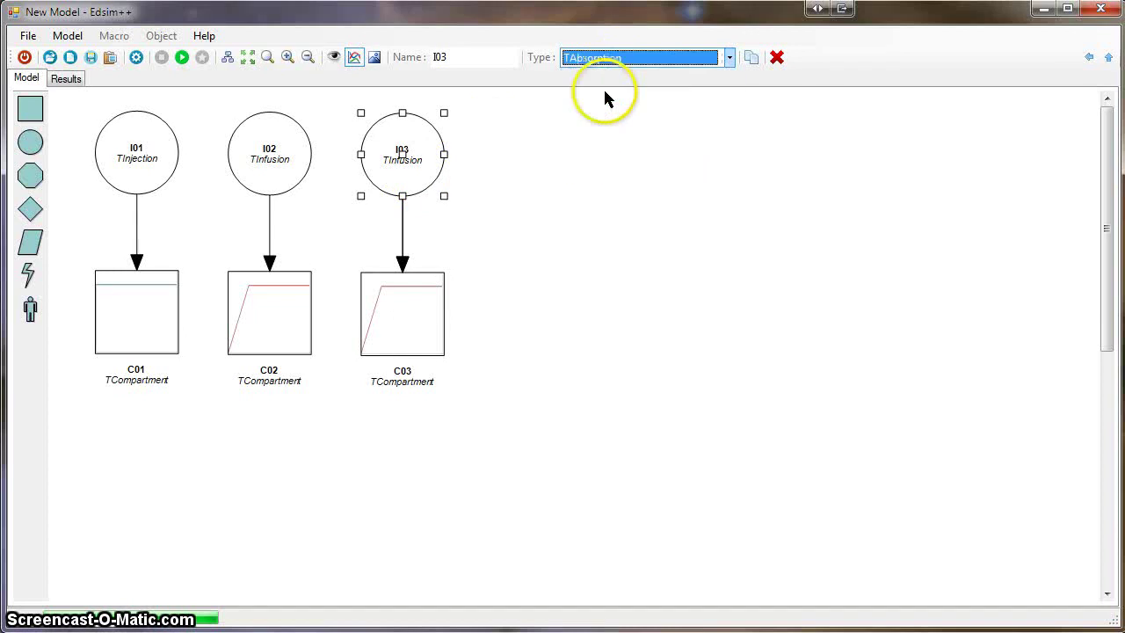
pyautogui.click(555, 222)
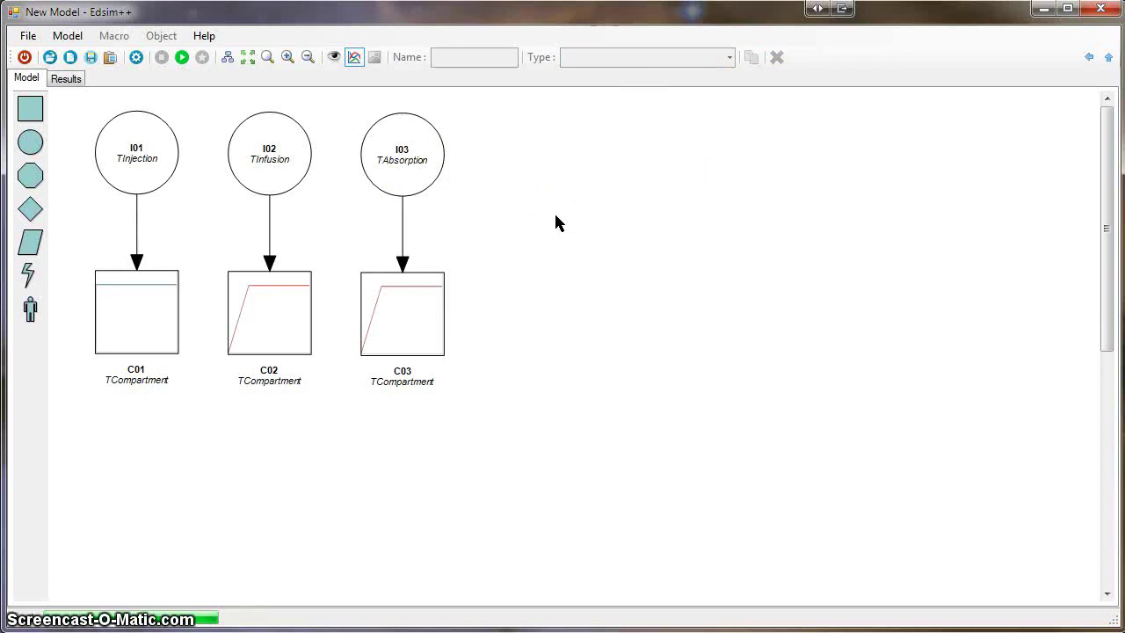
# Set the absorption rate constant k of I03 to 0.25 1/h, then simulate and view the chart of all three compartments.
pyautogui.doubleClick(414, 182)
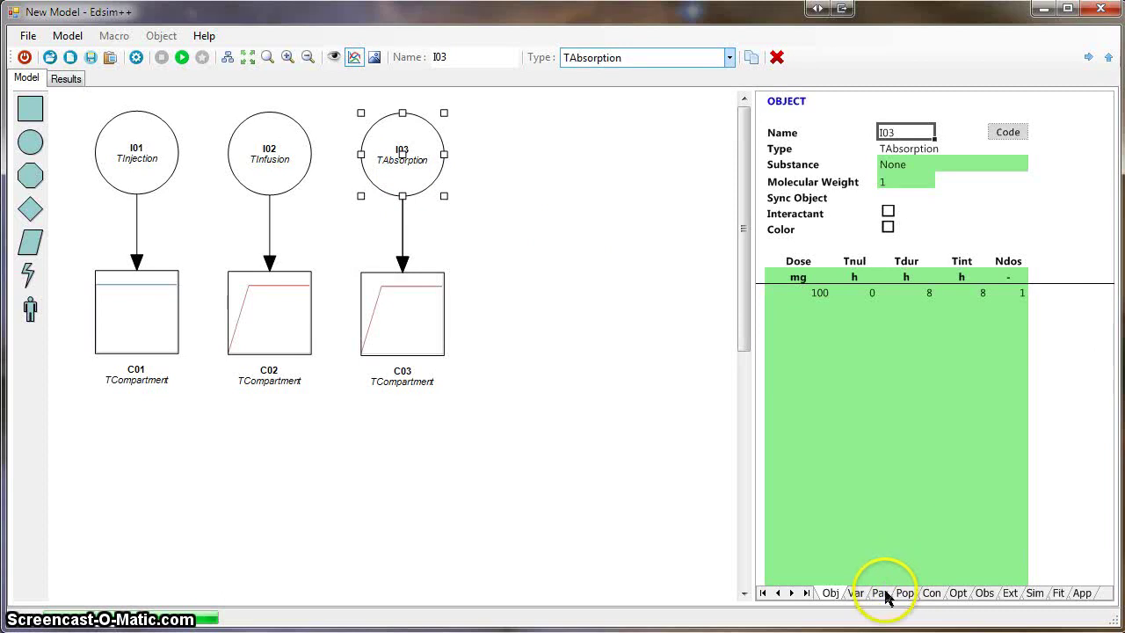
pyautogui.click(879, 592)
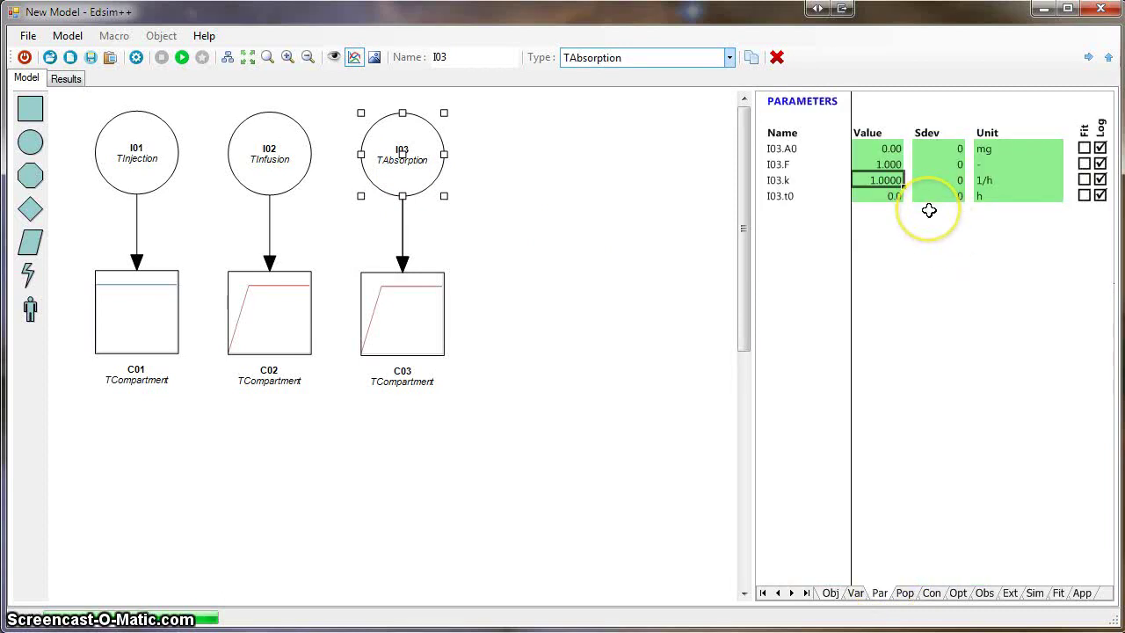
pyautogui.press('Return')
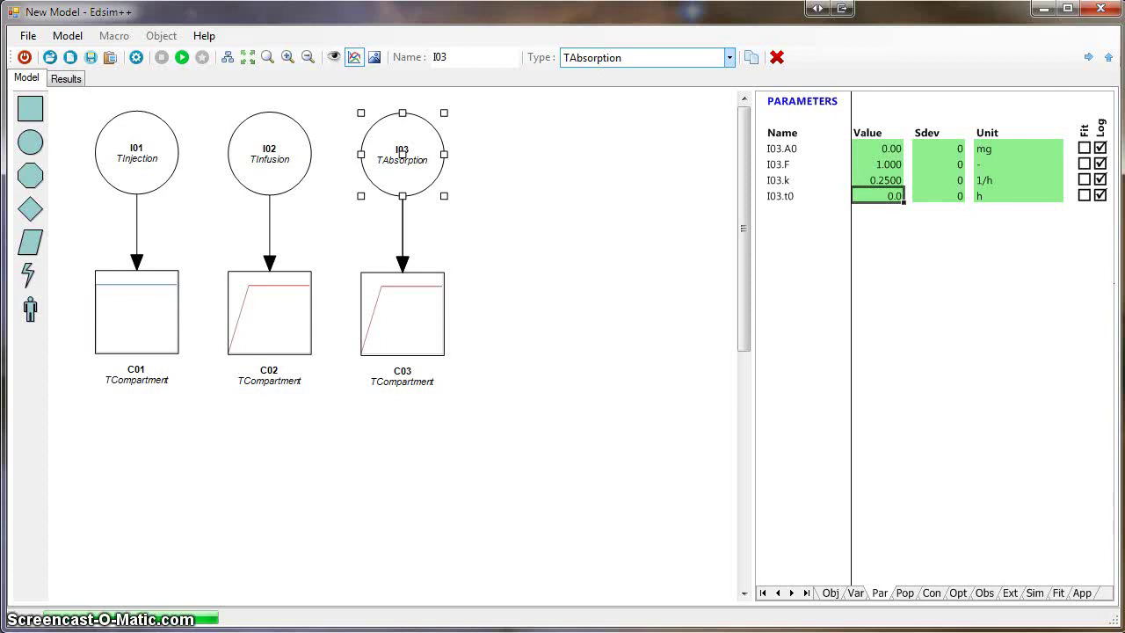
pyautogui.click(471, 218)
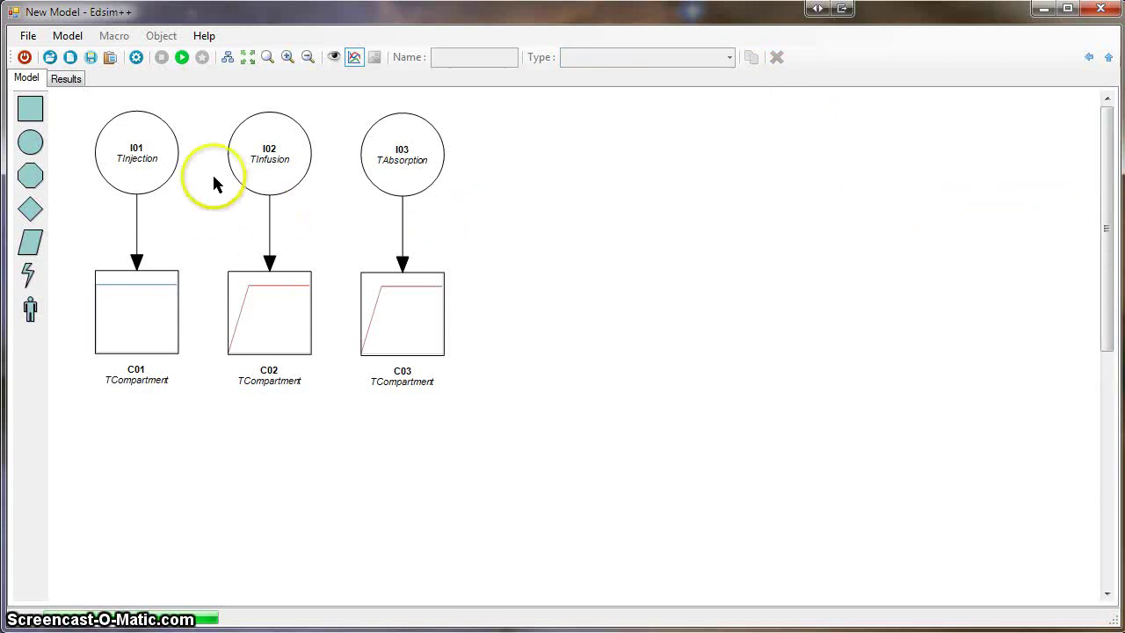
pyautogui.click(184, 63)
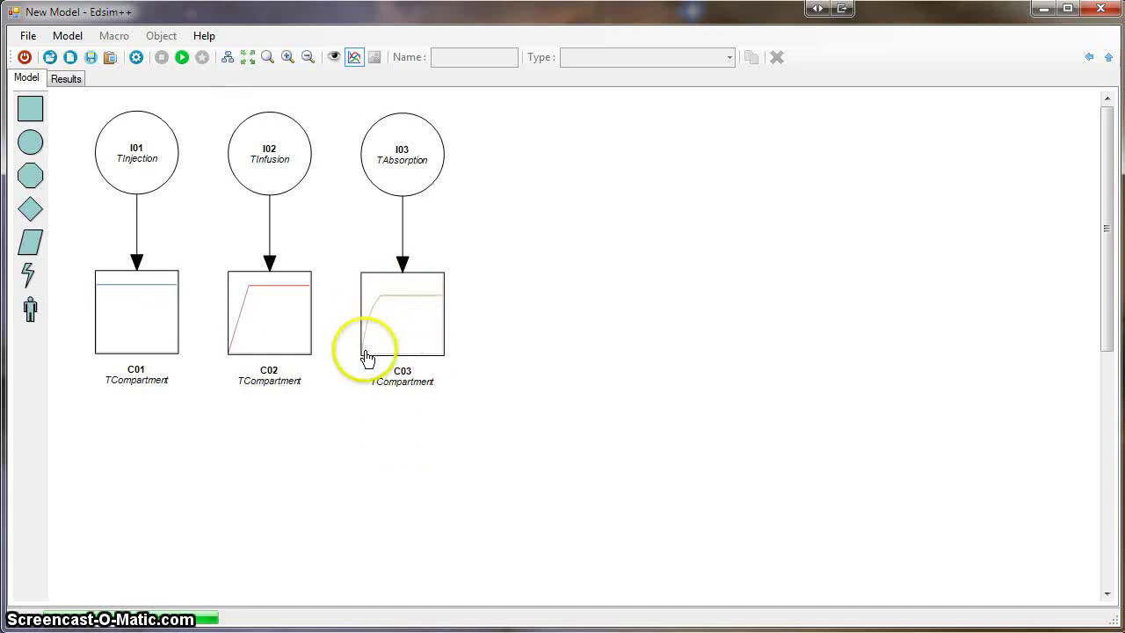
pyautogui.click(67, 79)
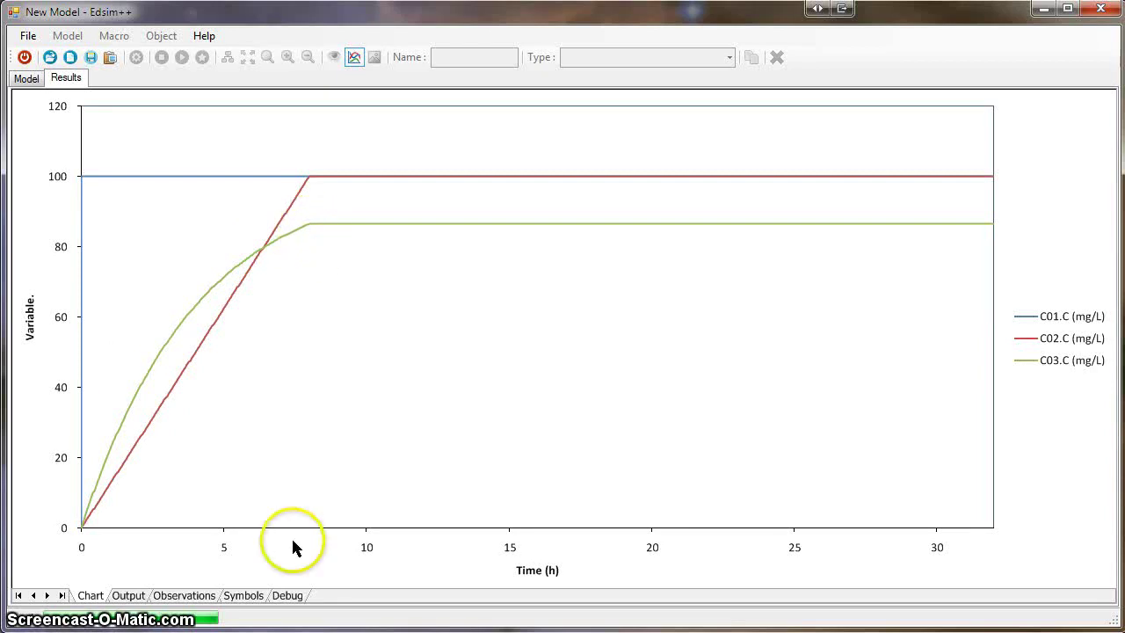
# Set the duration (Tdur) of absorption input I03 to 0 h, then simulate and view the results chart again.
pyautogui.click(26, 79)
pyautogui.click(422, 159)
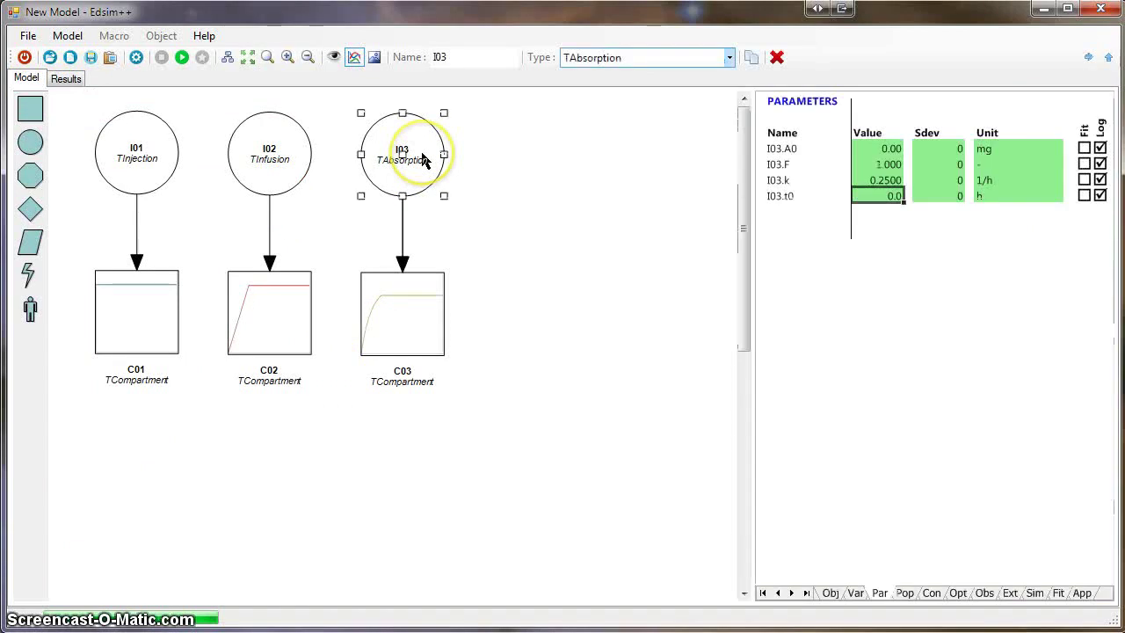
pyautogui.click(829, 594)
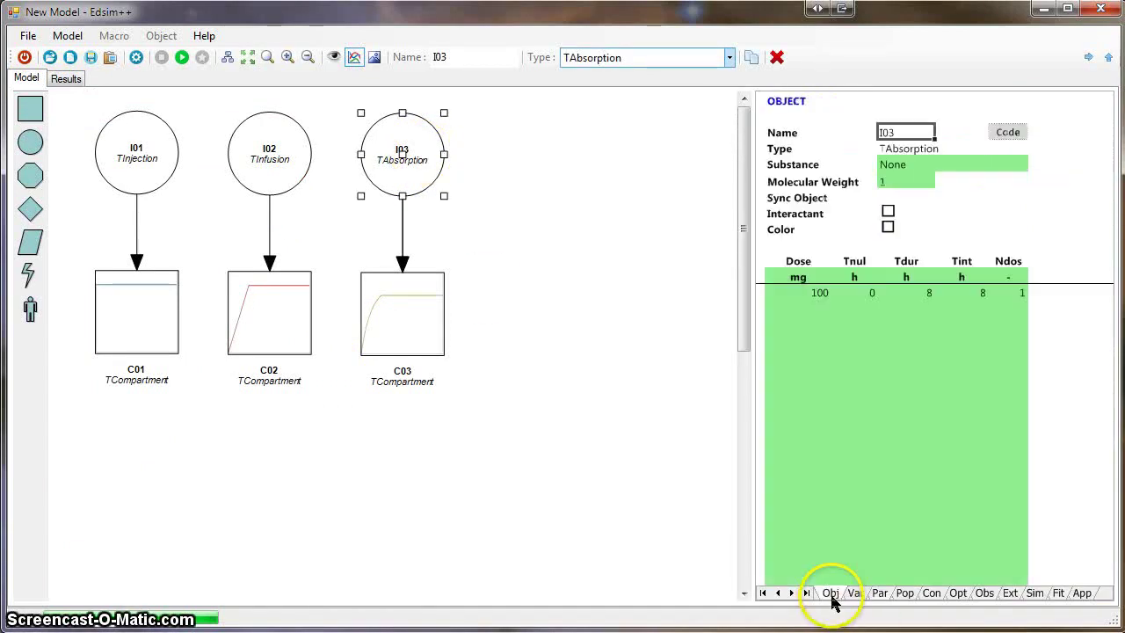
pyautogui.click(920, 293)
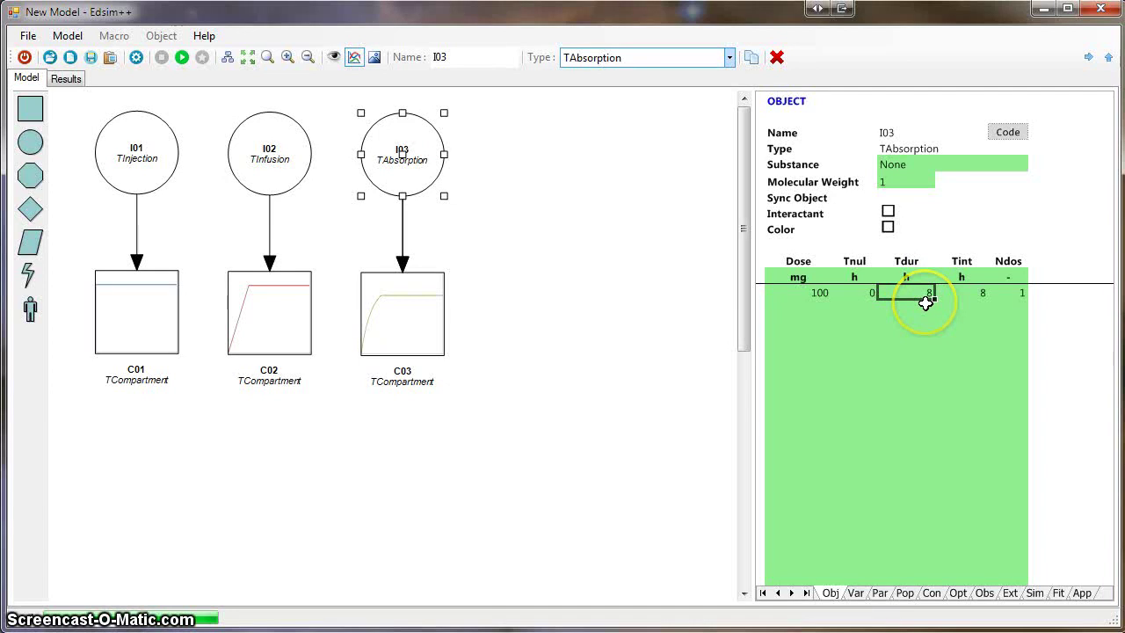
pyautogui.press('BackSpace')
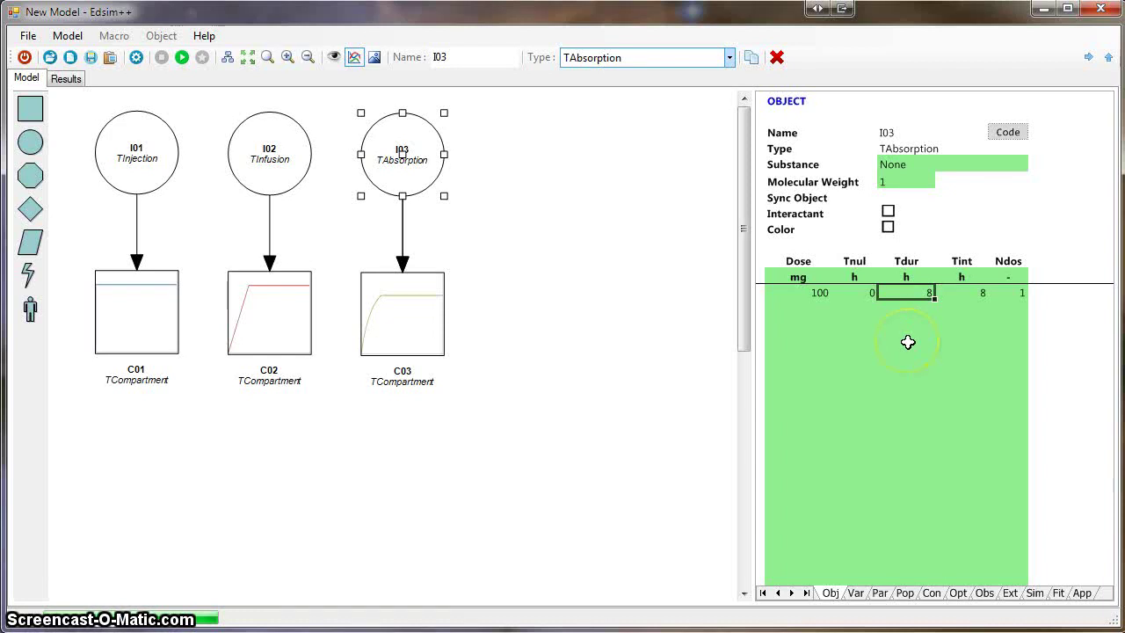
pyautogui.click(914, 293)
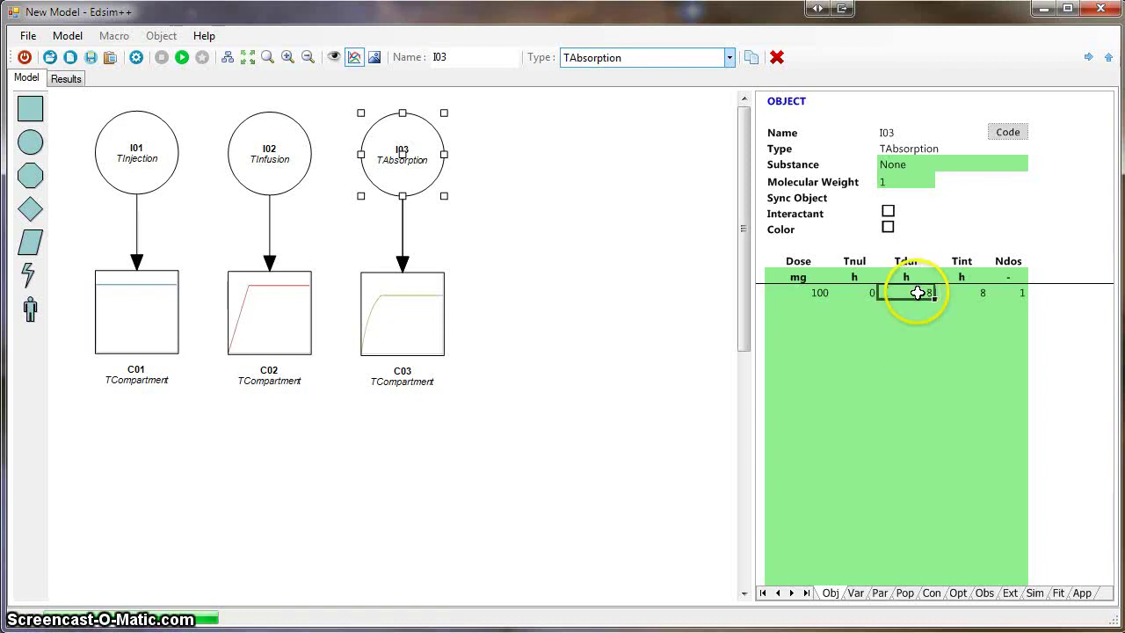
pyautogui.click(915, 331)
pyautogui.write('0')
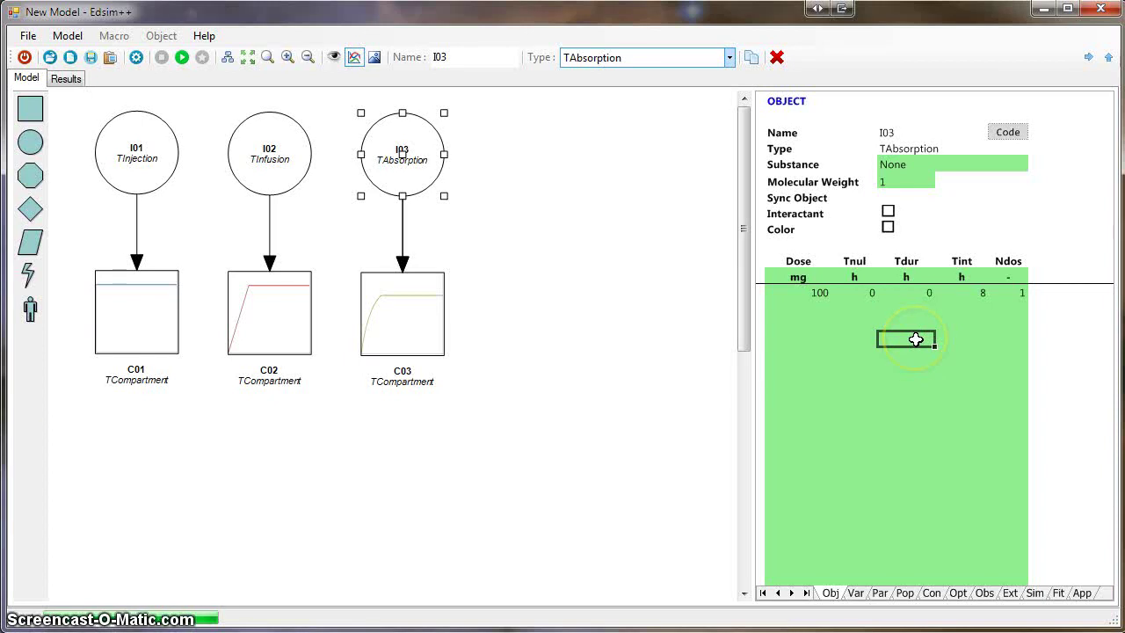
pyautogui.click(182, 57)
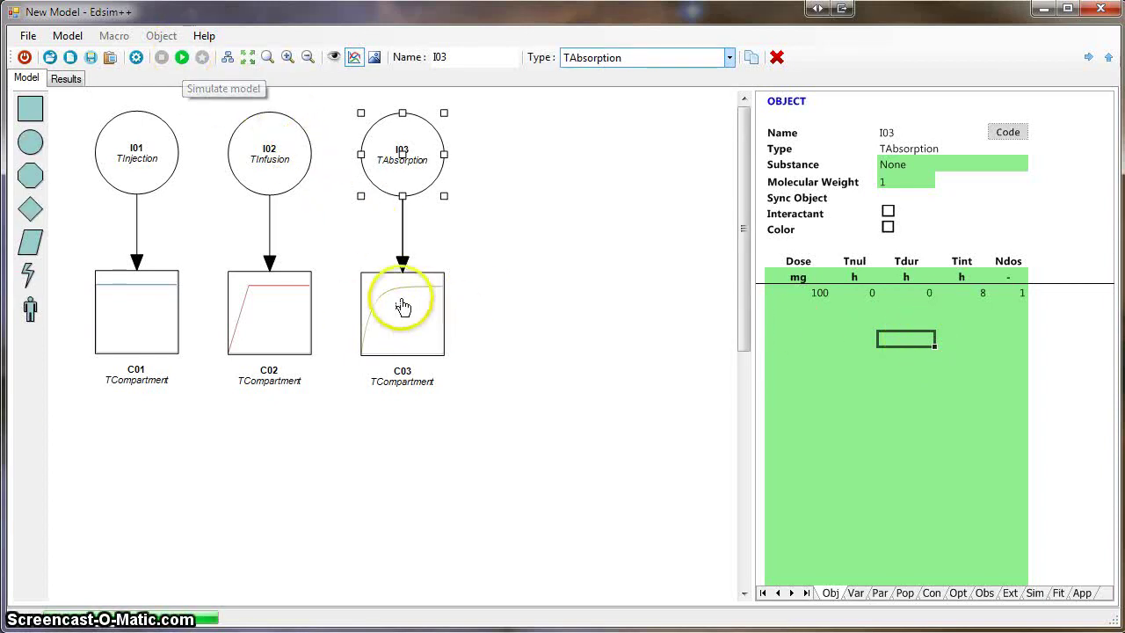
pyautogui.click(67, 78)
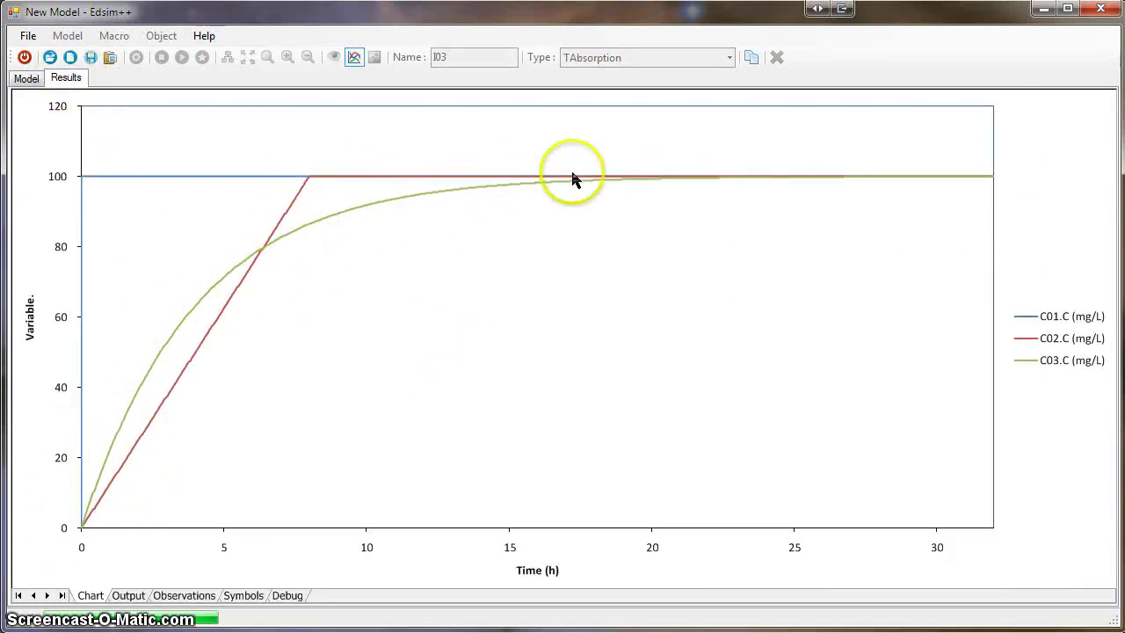
# Return to the model diagram, duplicate the connected I03 and C03 pair and place the copy beside the original.
pyautogui.click(26, 79)
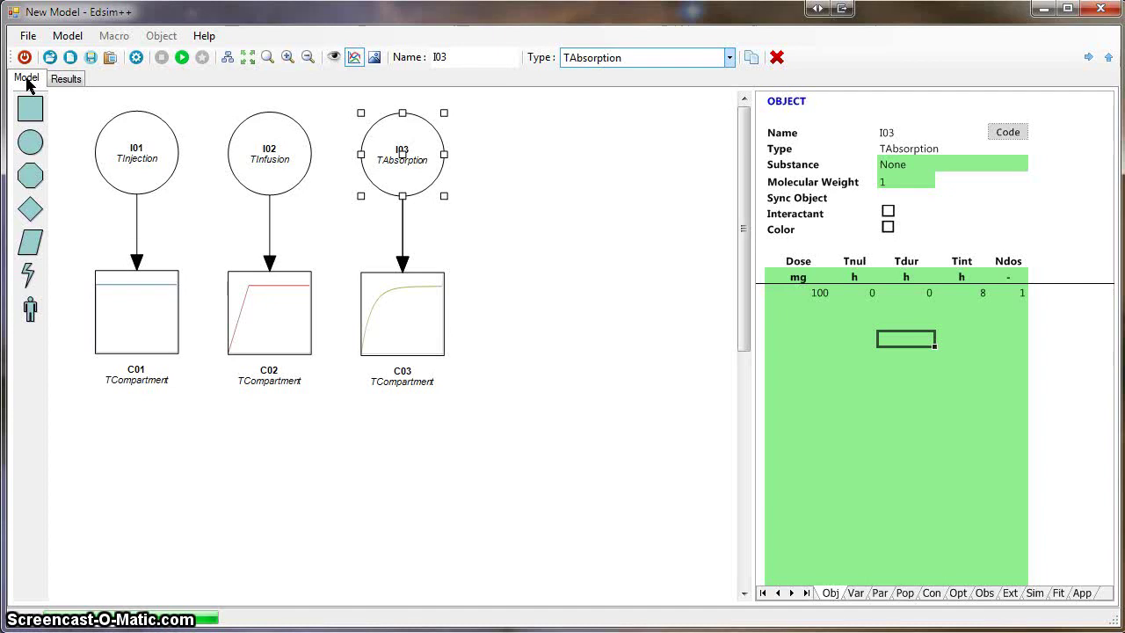
pyautogui.click(533, 431)
pyautogui.moveTo(534, 431); pyautogui.dragTo(334, 98)
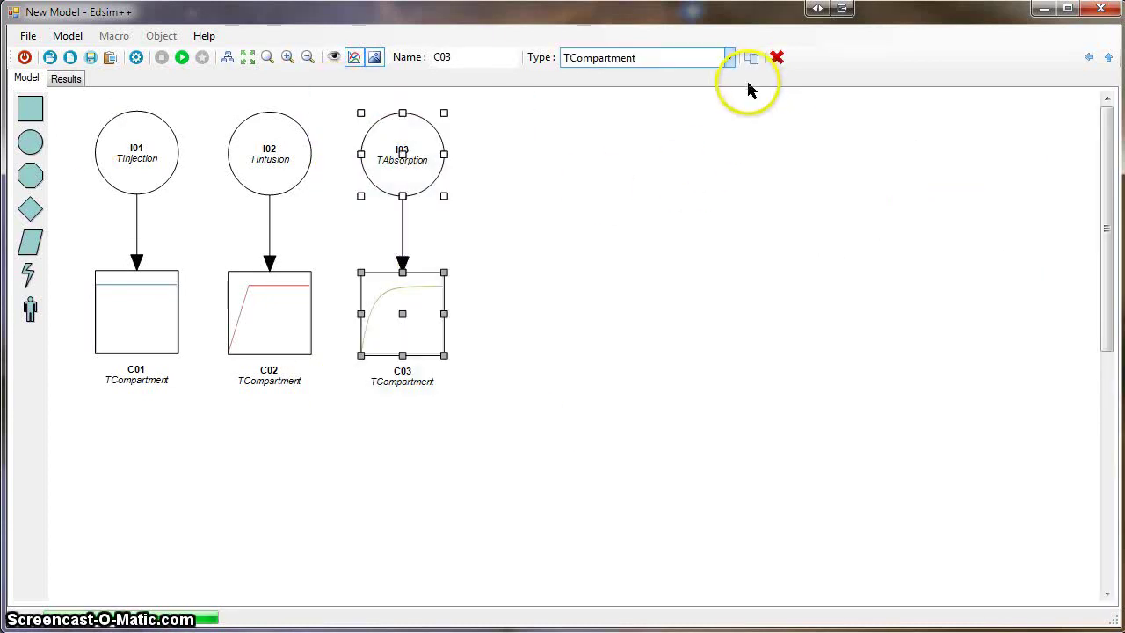
pyautogui.click(750, 57)
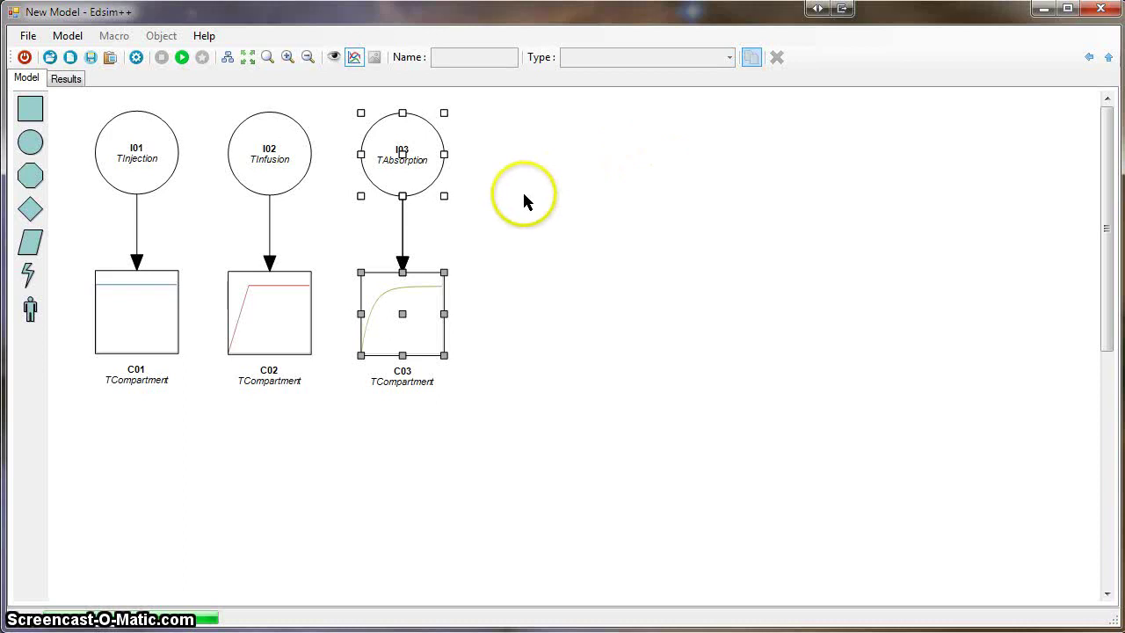
pyautogui.moveTo(401, 414); pyautogui.dragTo(534, 161)
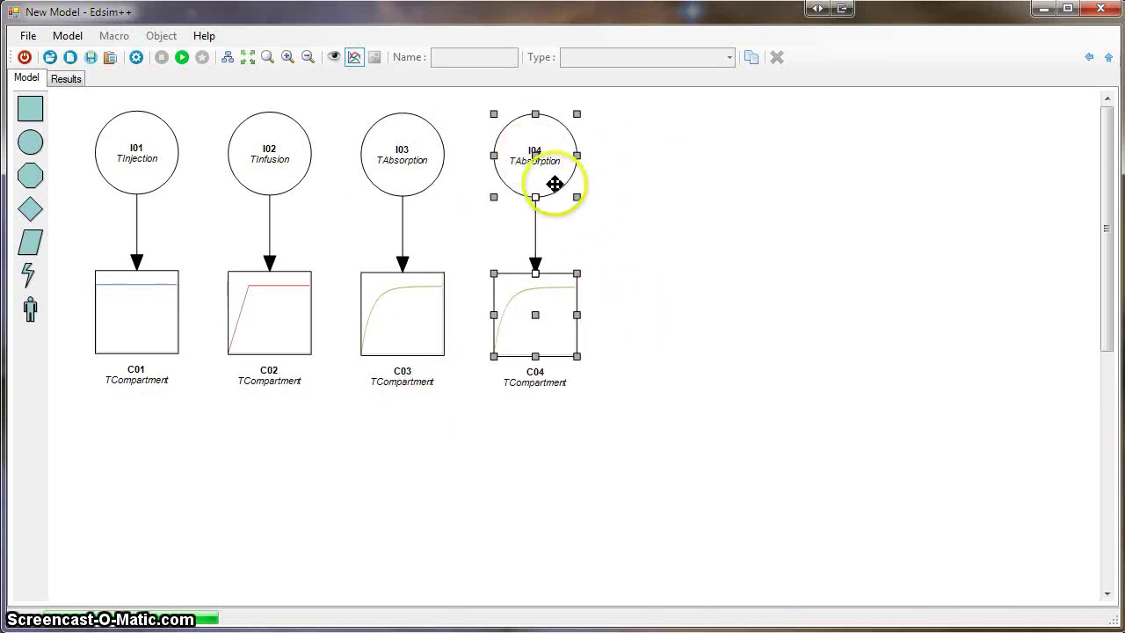
# Change the type of the duplicated input I04 to TWeibull.
pyautogui.click(532, 173)
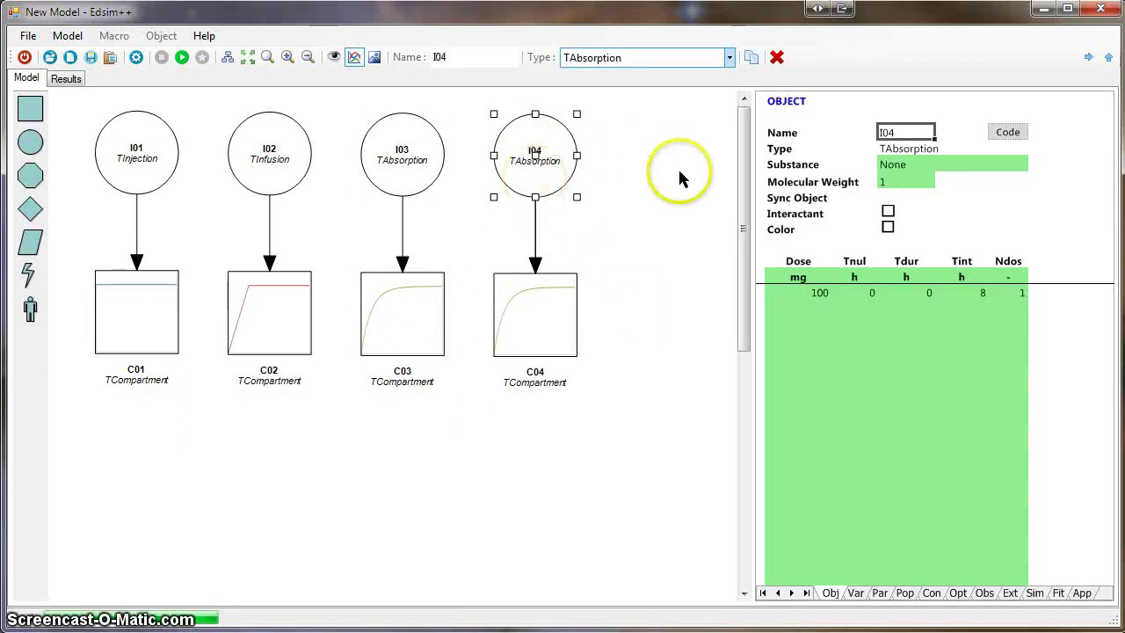
pyautogui.click(730, 57)
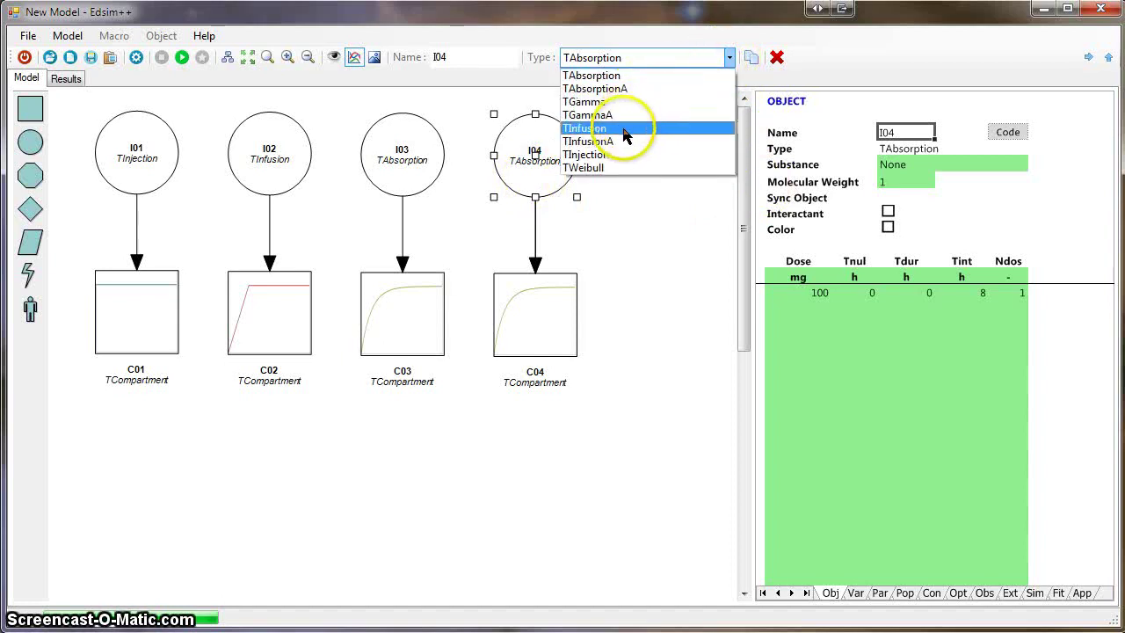
pyautogui.click(624, 168)
pyautogui.click(638, 208)
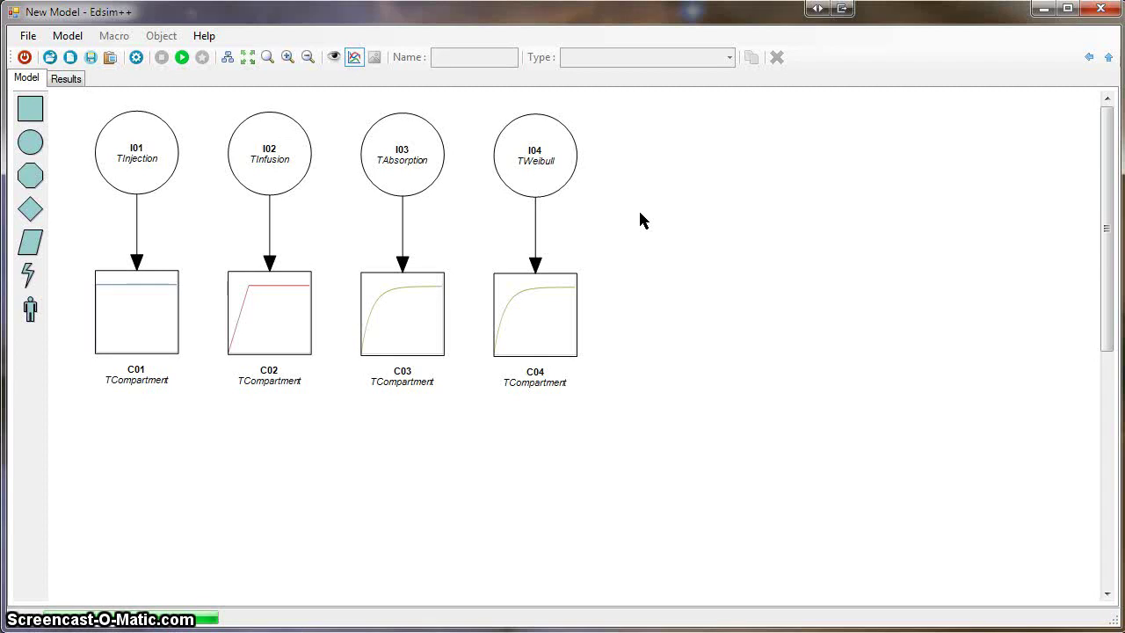
# Open the parameters of Weibull input I04, go over SF and TF, and simulate the model with their default values.
pyautogui.click(531, 157)
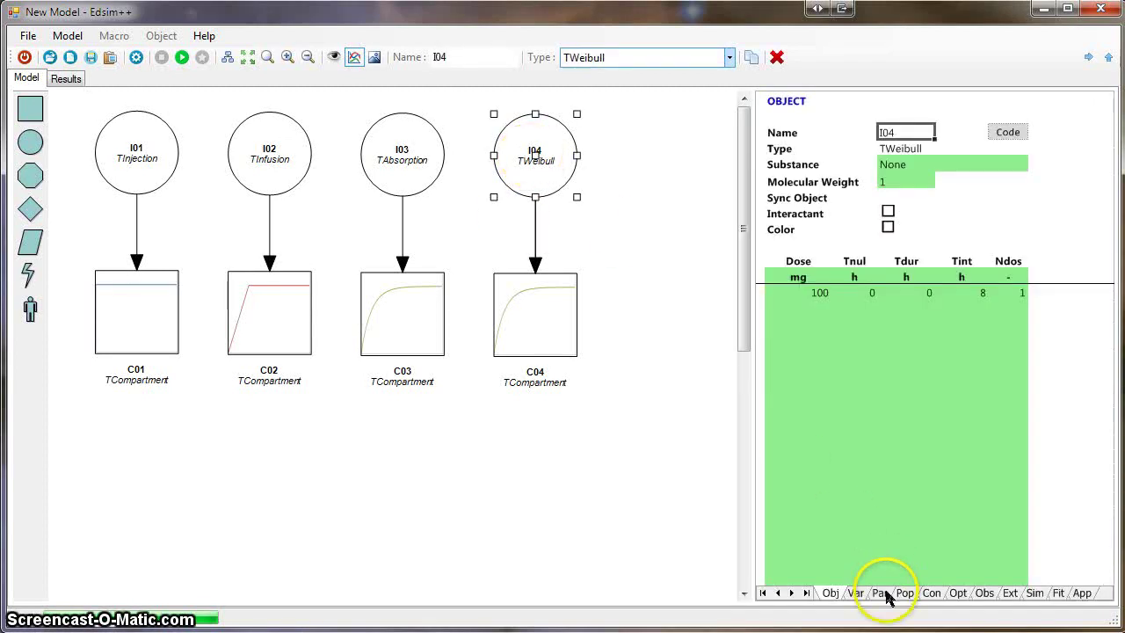
pyautogui.click(880, 593)
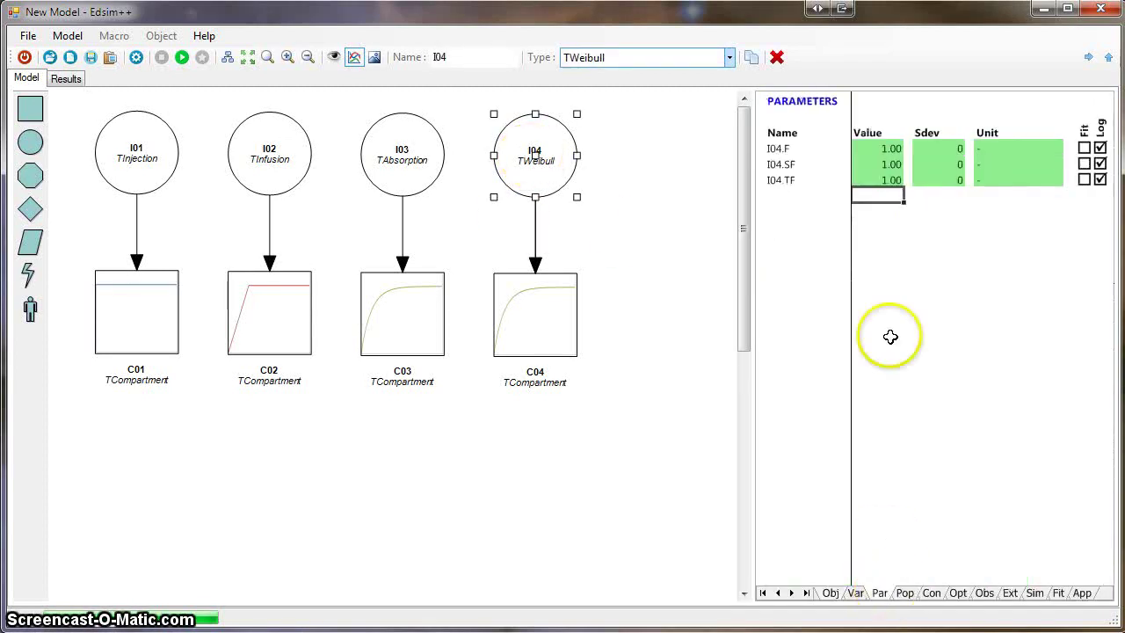
pyautogui.click(887, 165)
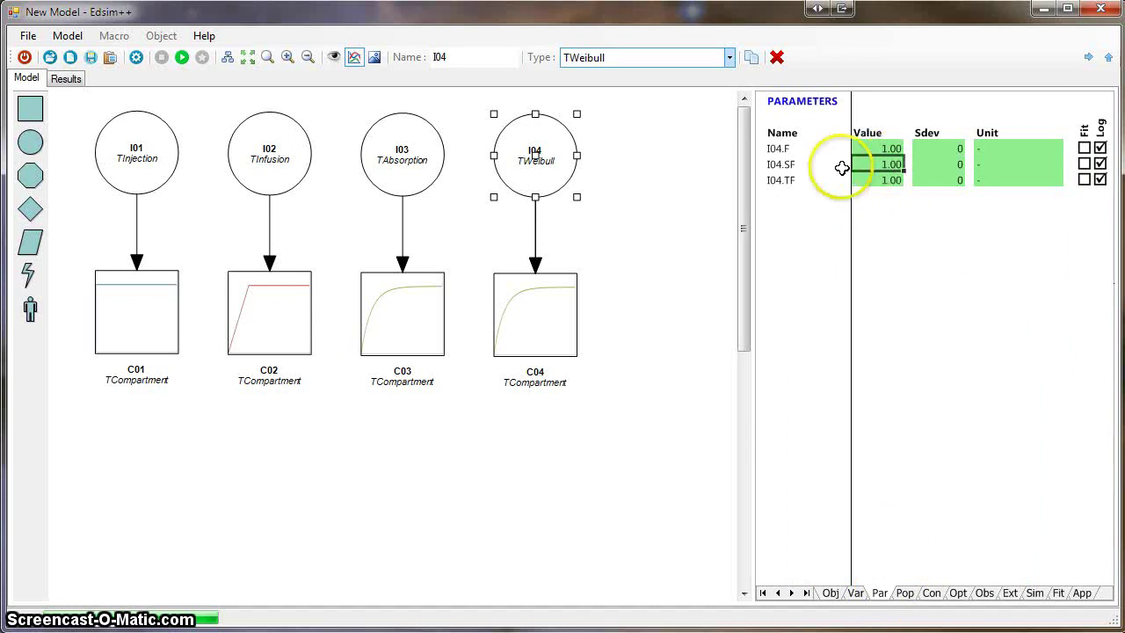
pyautogui.click(885, 181)
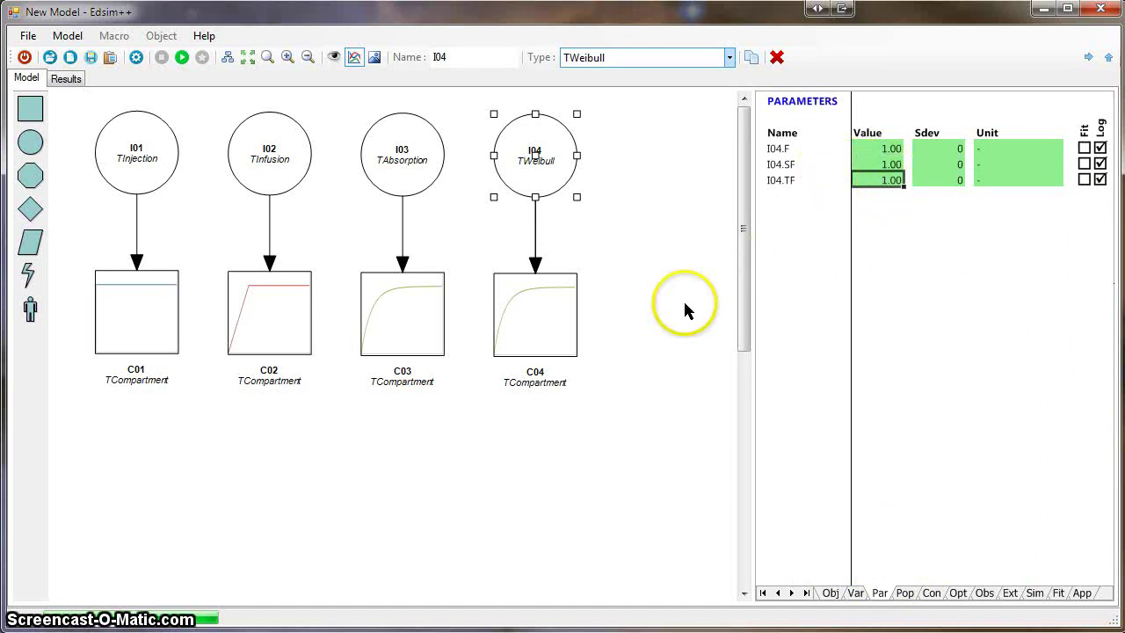
pyautogui.click(182, 58)
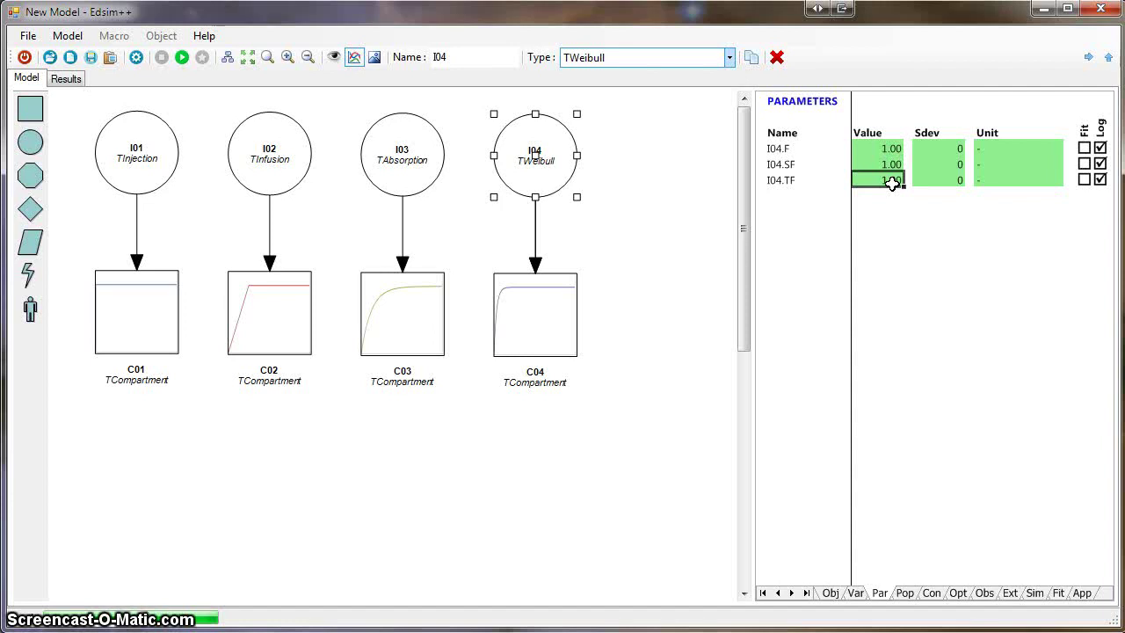
# Set the TF parameter of Weibull input I04 to 5 and simulate the model.
pyautogui.moveTo(893, 182)
pyautogui.mouseDown()
pyautogui.moveTo(899, 229)
pyautogui.moveTo(905, 198)
pyautogui.moveTo(894, 209)
pyautogui.mouseUp()
pyautogui.write('5')
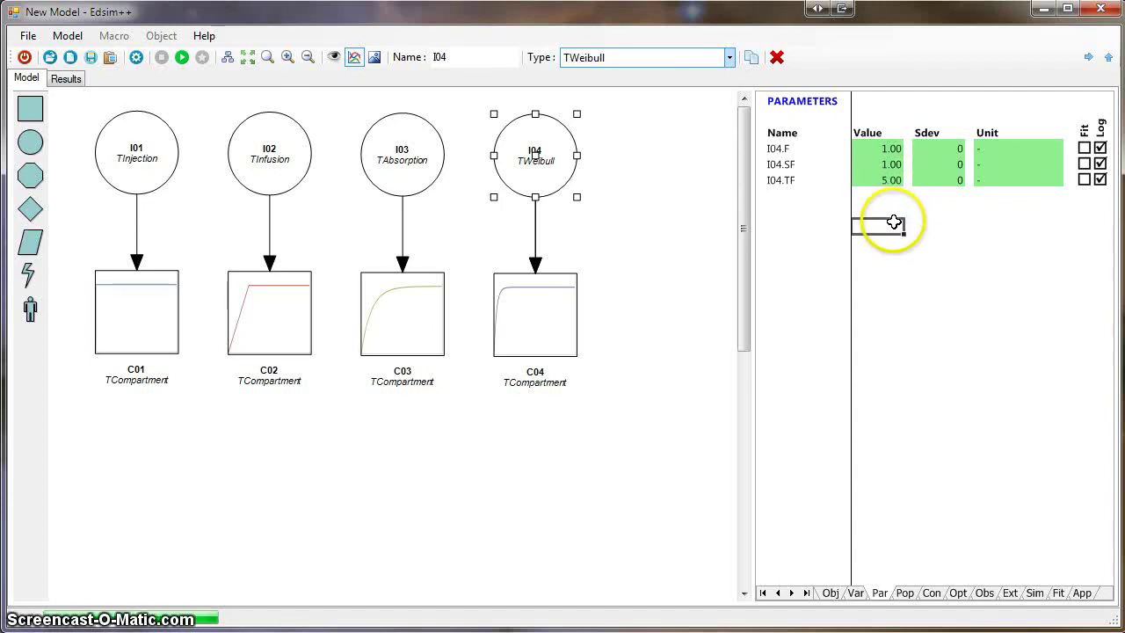
pyautogui.click(182, 57)
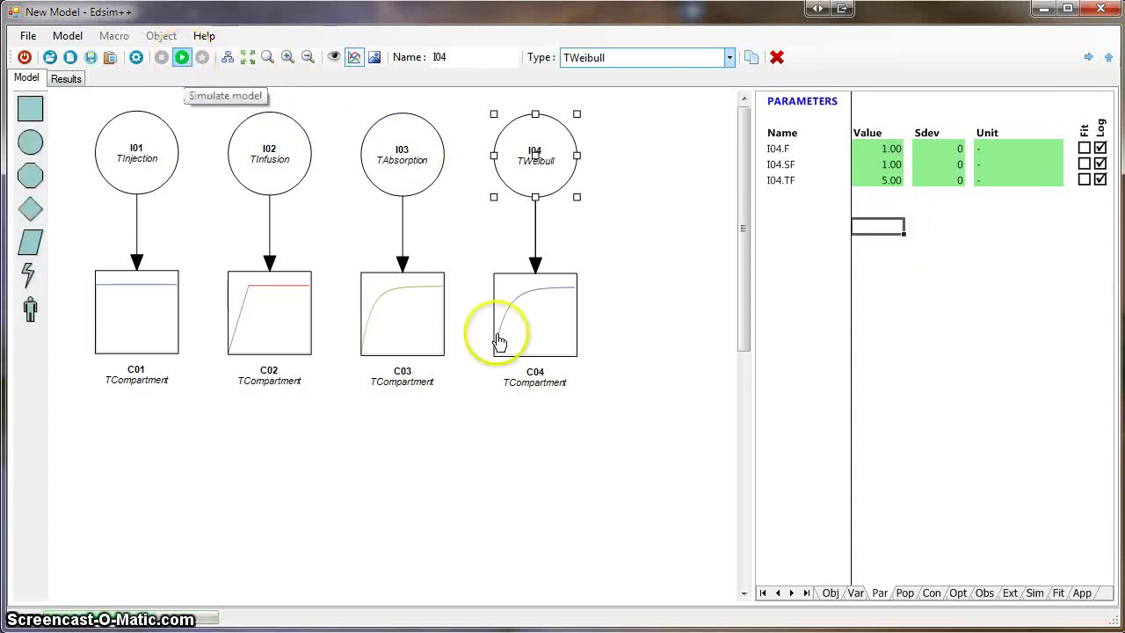
# Set the TF parameter of Weibull input I04 to 8 and rerun the simulation.
pyautogui.click(896, 181)
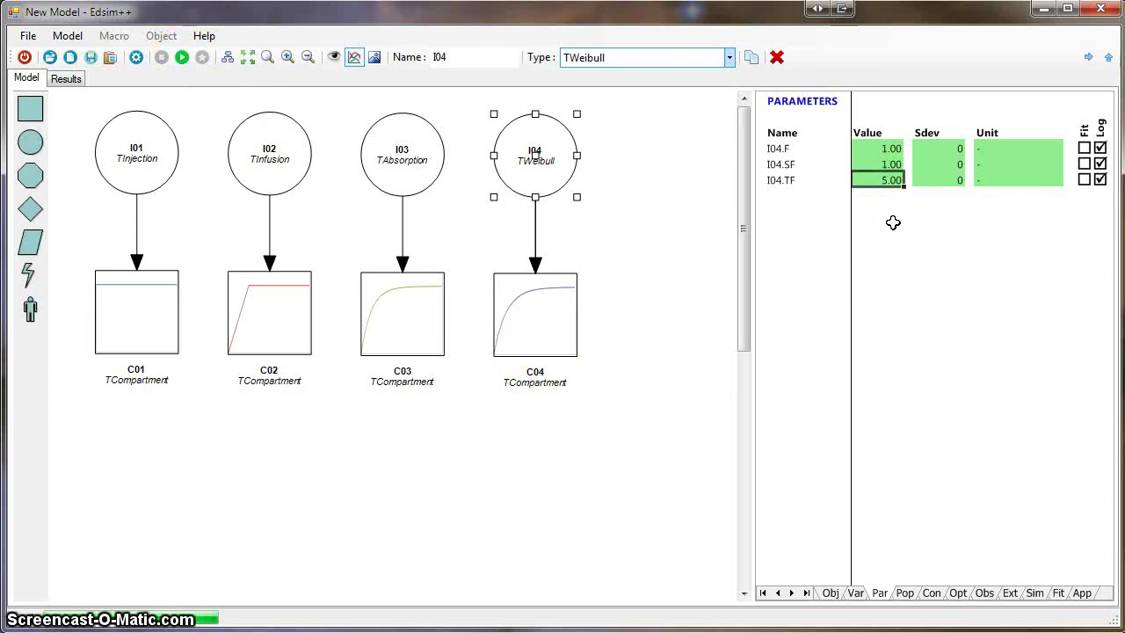
pyautogui.click(893, 236)
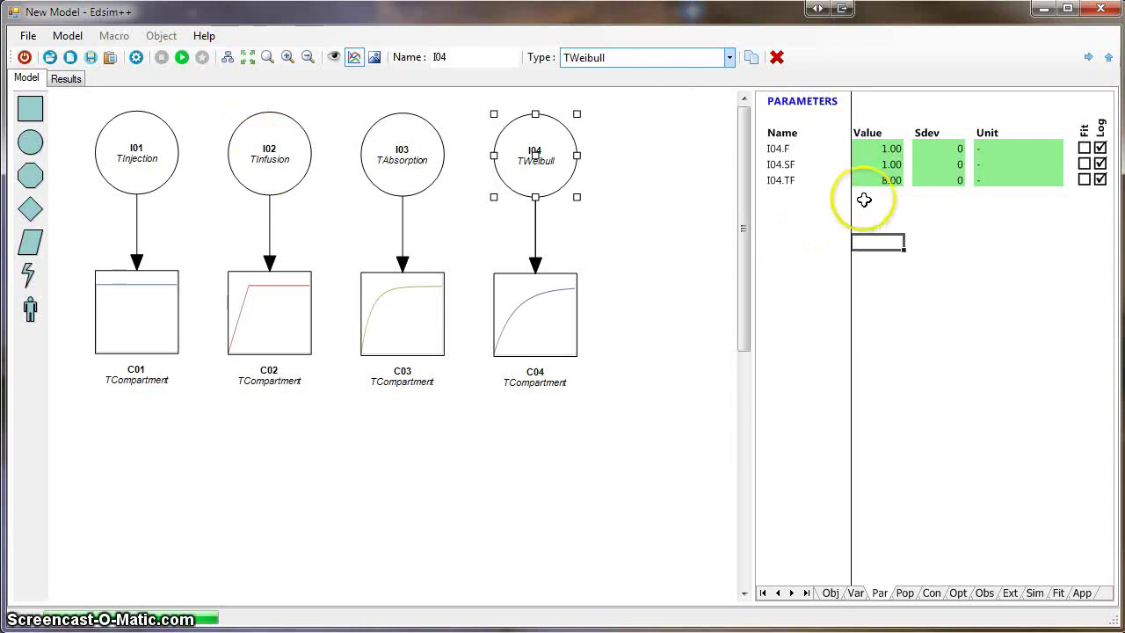
# Set the SF parameter of Weibull input I04 to 2 and simulate the model.
pyautogui.click(878, 165)
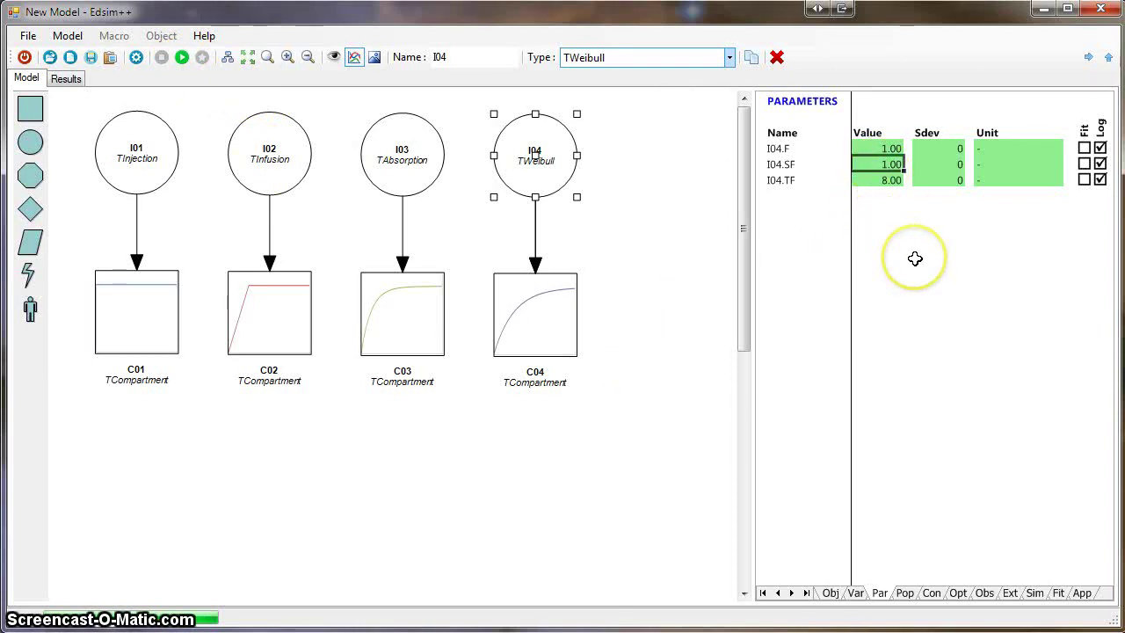
pyautogui.write('2')
pyautogui.click(884, 213)
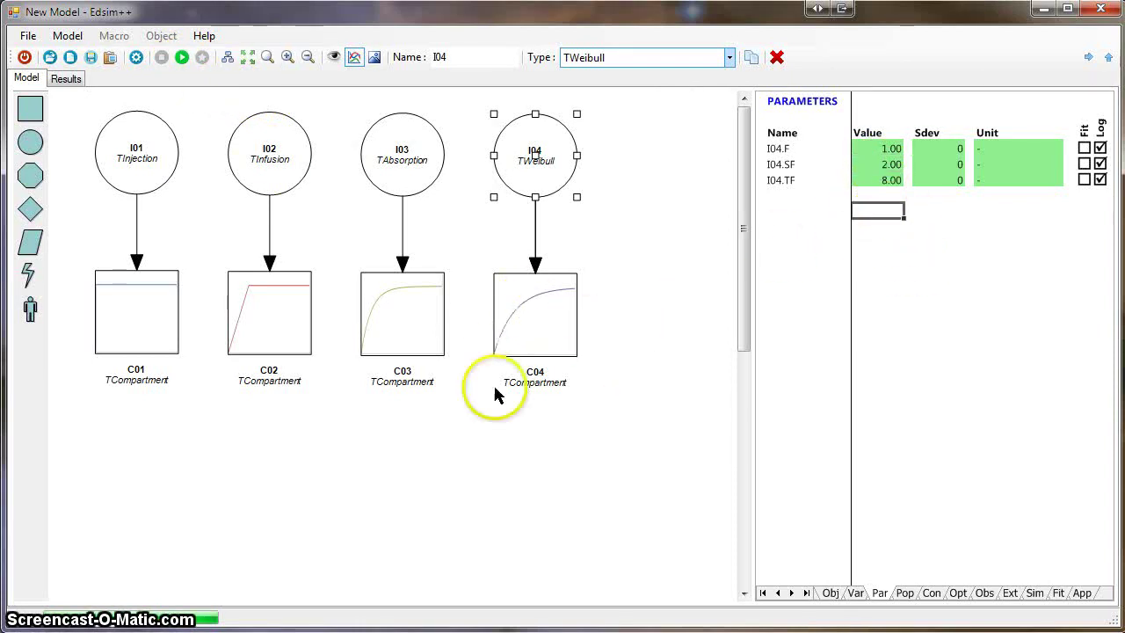
pyautogui.click(187, 60)
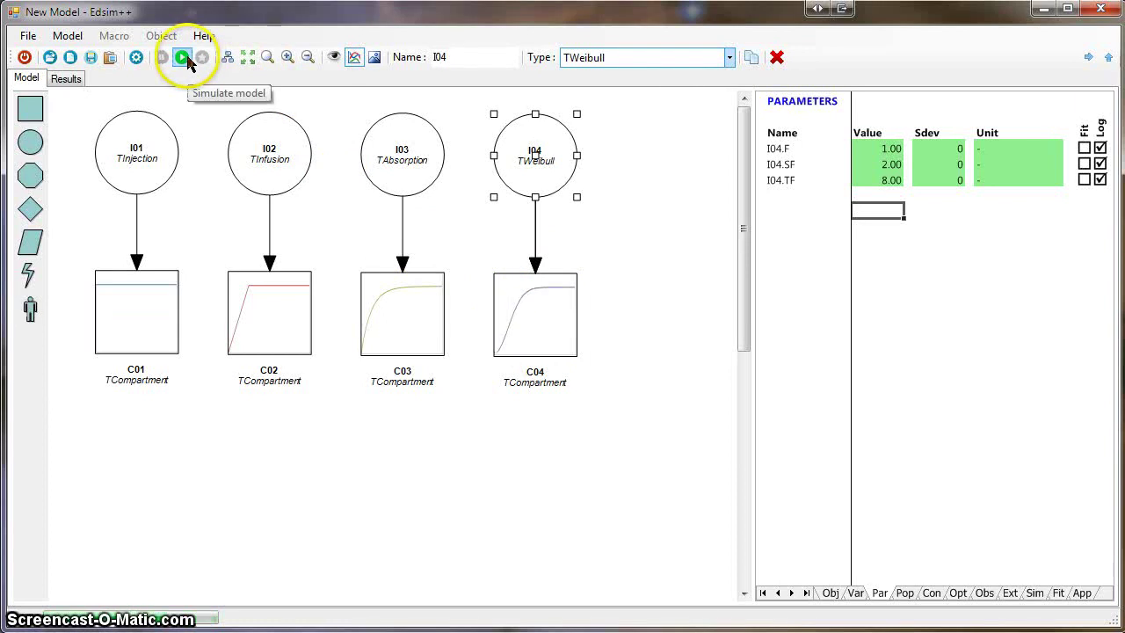
# Set the SF parameter of Weibull input I04 to 4 and rerun the simulation.
pyautogui.click(883, 165)
pyautogui.write('4')
pyautogui.click(896, 232)
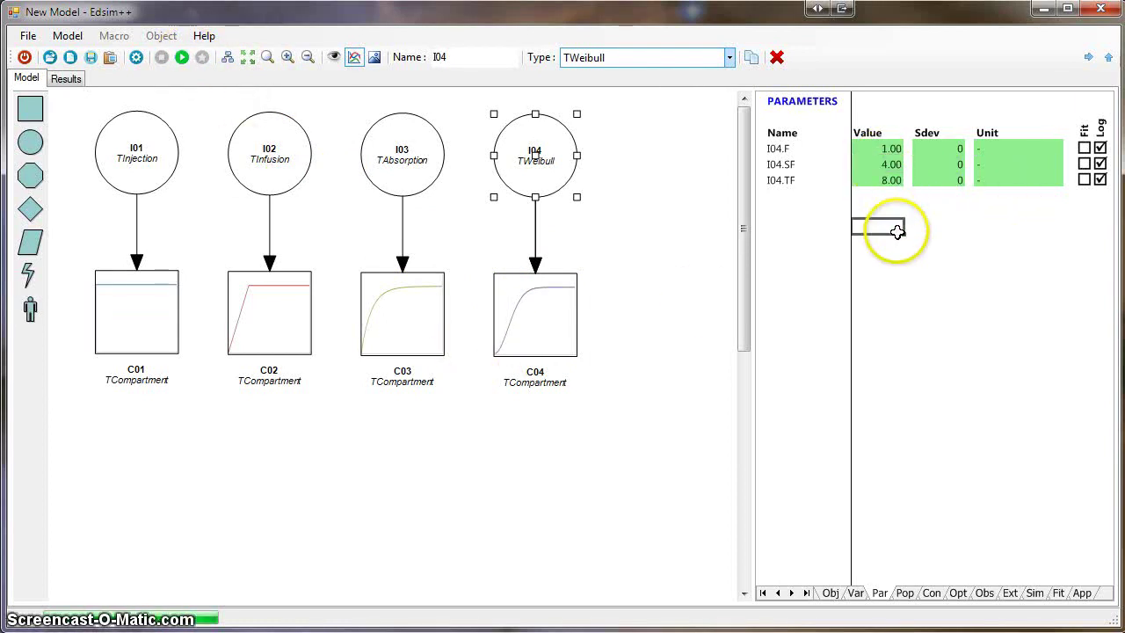
pyautogui.click(182, 59)
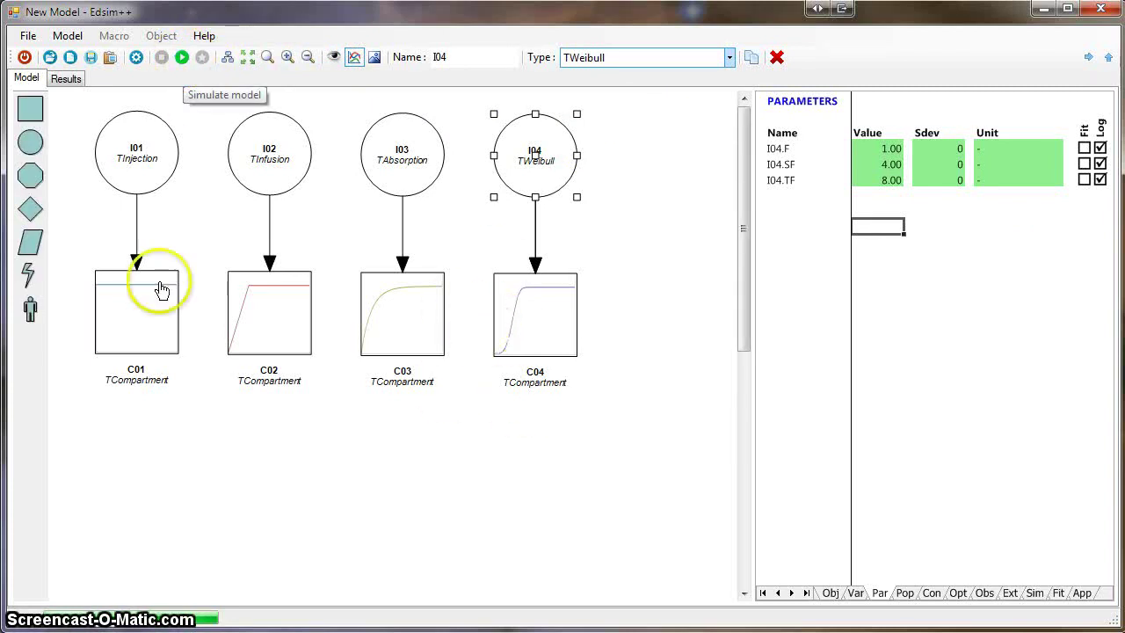
# Compare the concentration curves of C01 to C04 in the results chart, and return to the model diagram with the parameters closed.
pyautogui.click(66, 79)
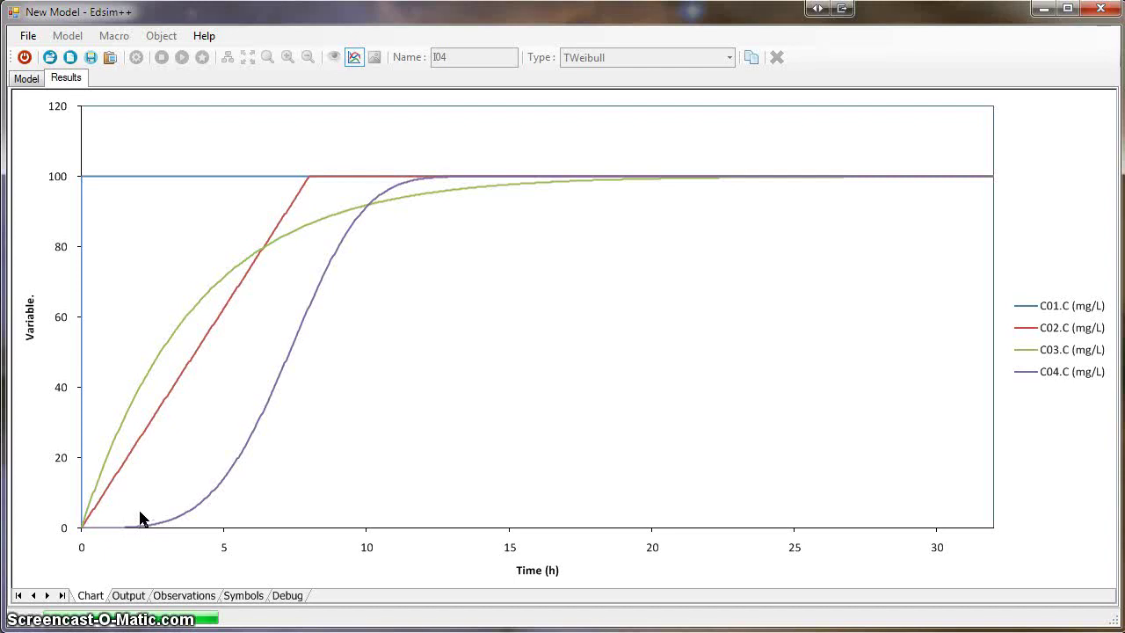
pyautogui.click(35, 79)
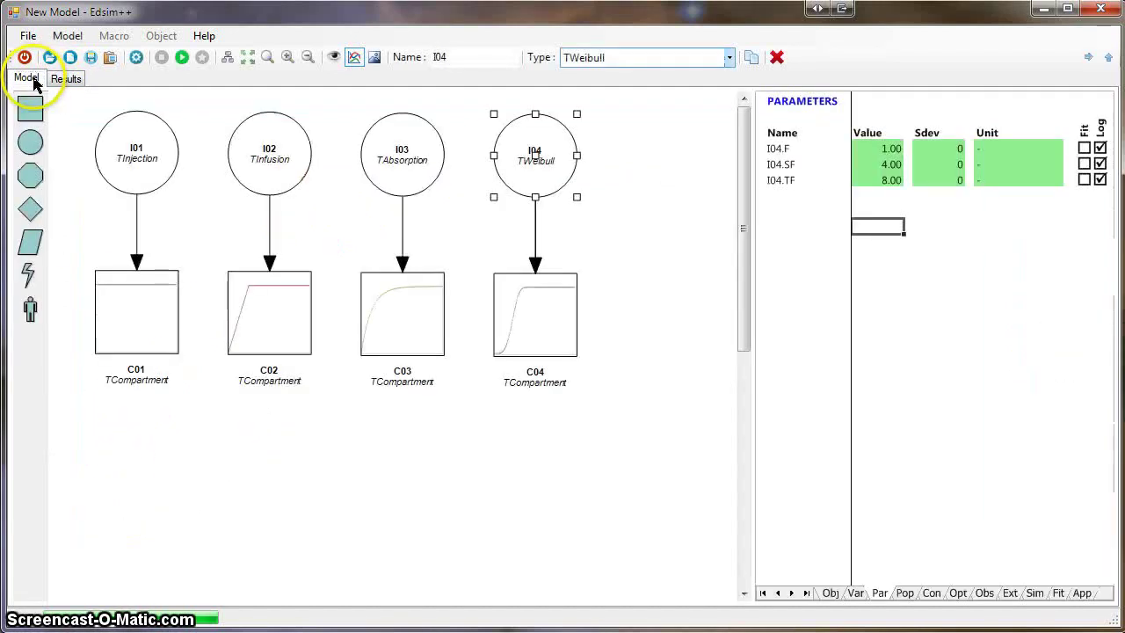
pyautogui.click(626, 444)
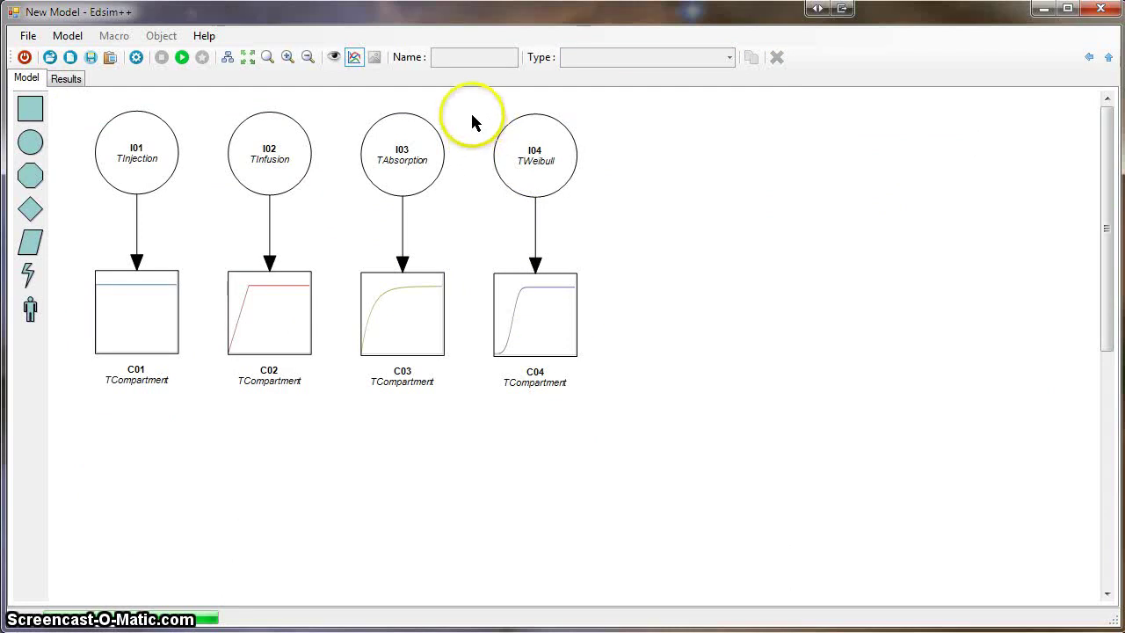
# Duplicate Weibull input I04 together with compartment C04 and place the copied pair beside the original.
pyautogui.moveTo(471, 113); pyautogui.dragTo(619, 448)
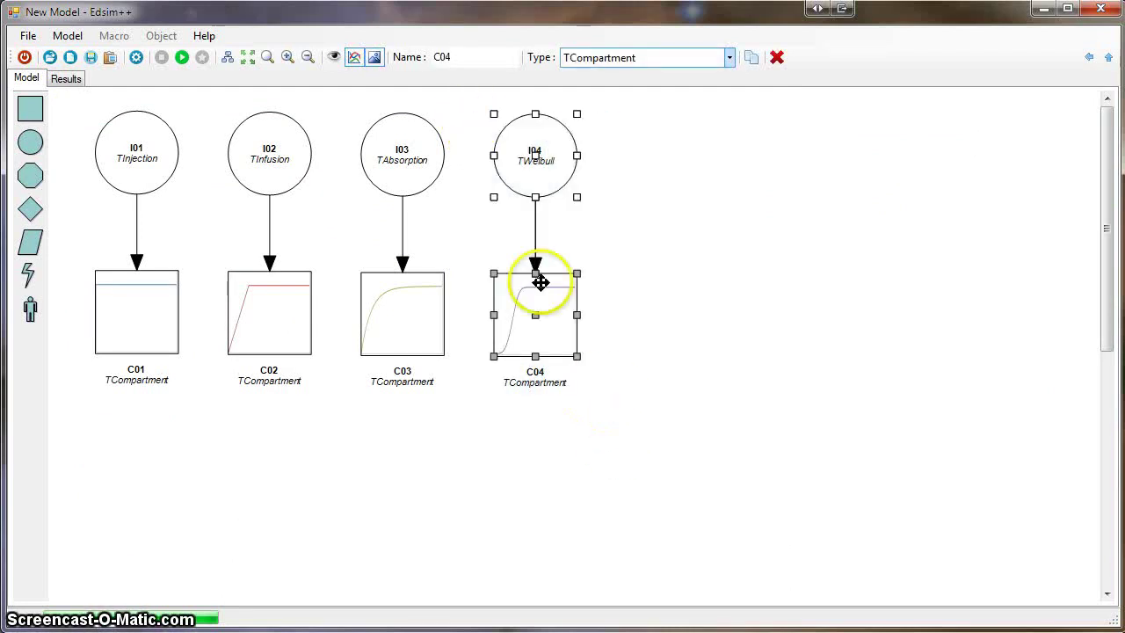
pyautogui.click(751, 59)
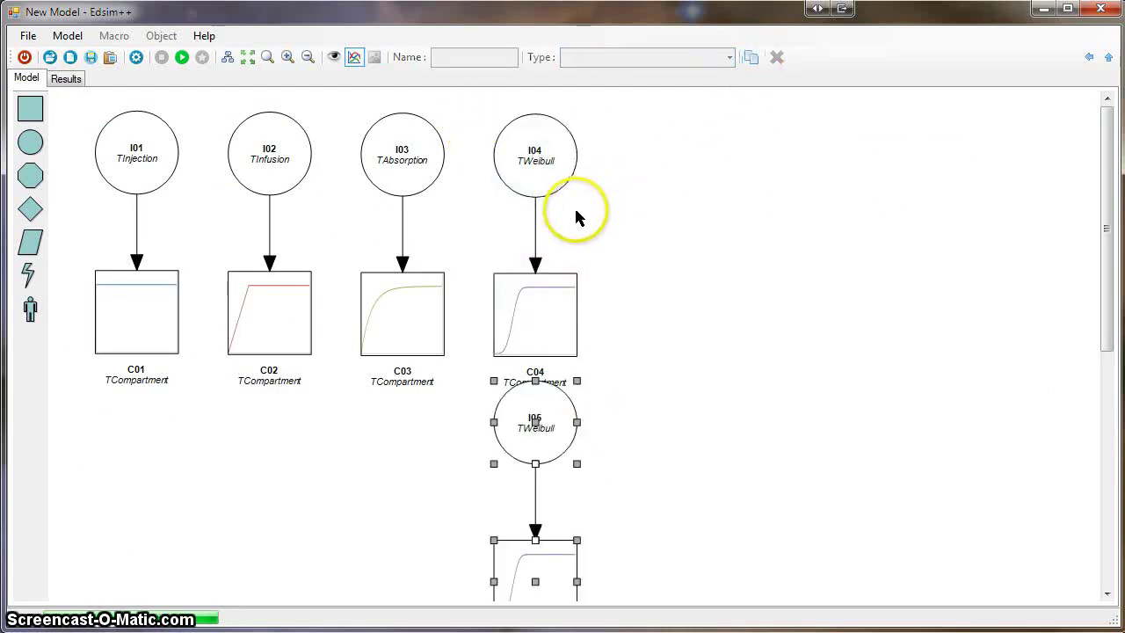
pyautogui.moveTo(537, 402); pyautogui.dragTo(670, 136)
# Change the type of the duplicated input I05 to TGamma.
pyautogui.click(665, 183)
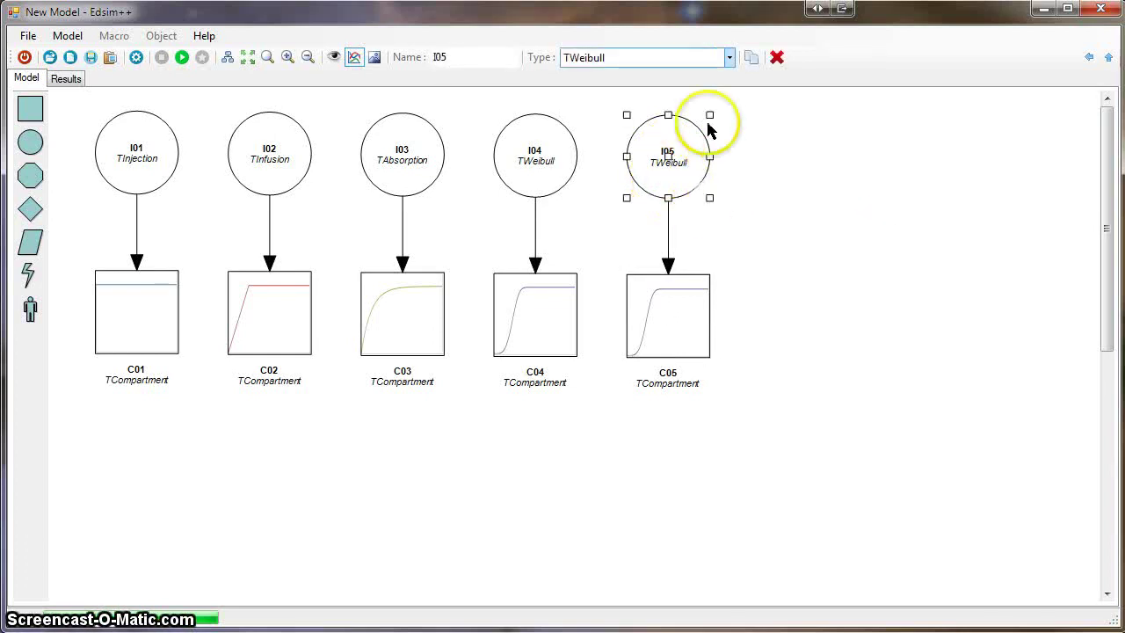
pyautogui.click(728, 57)
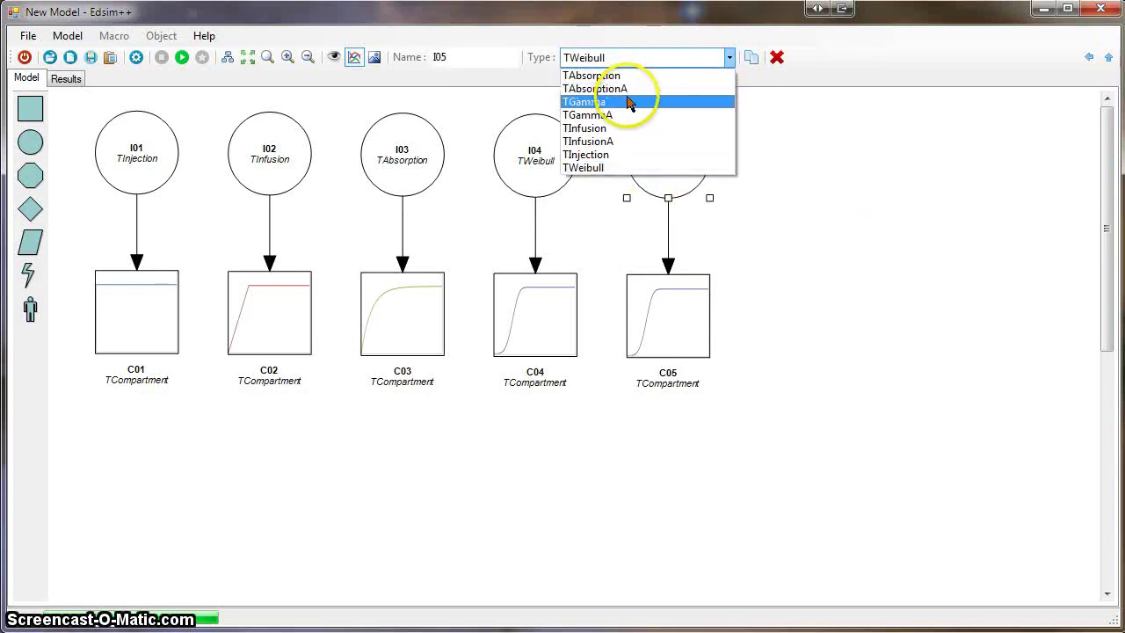
pyautogui.click(629, 102)
# Open the parameters of gamma input I05 and simulate the model with their default values.
pyautogui.doubleClick(683, 176)
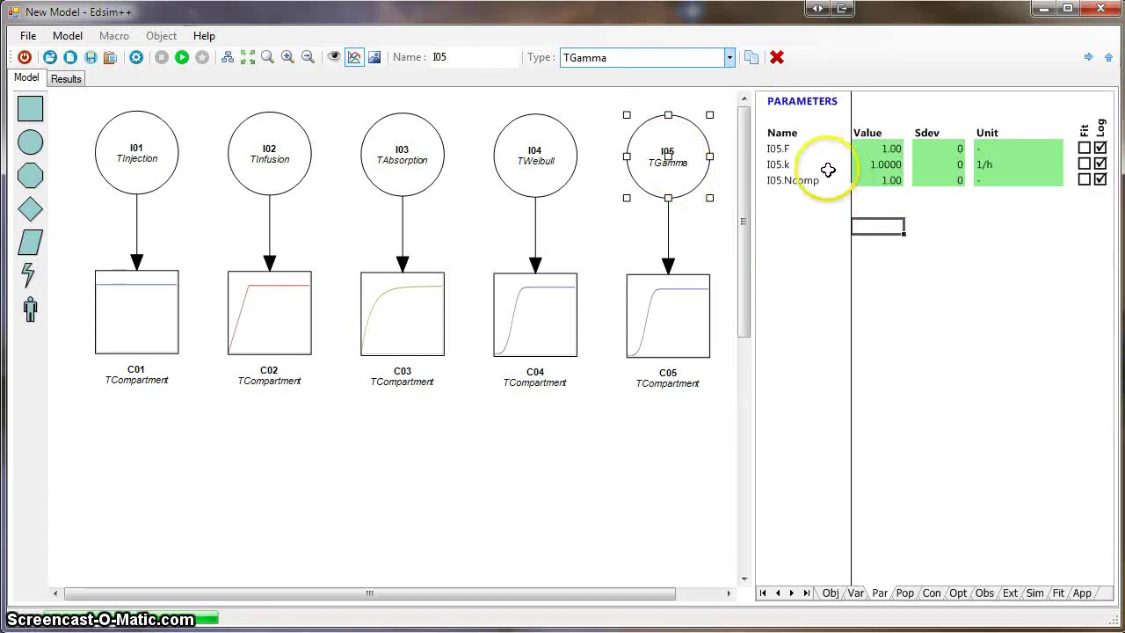
pyautogui.click(901, 182)
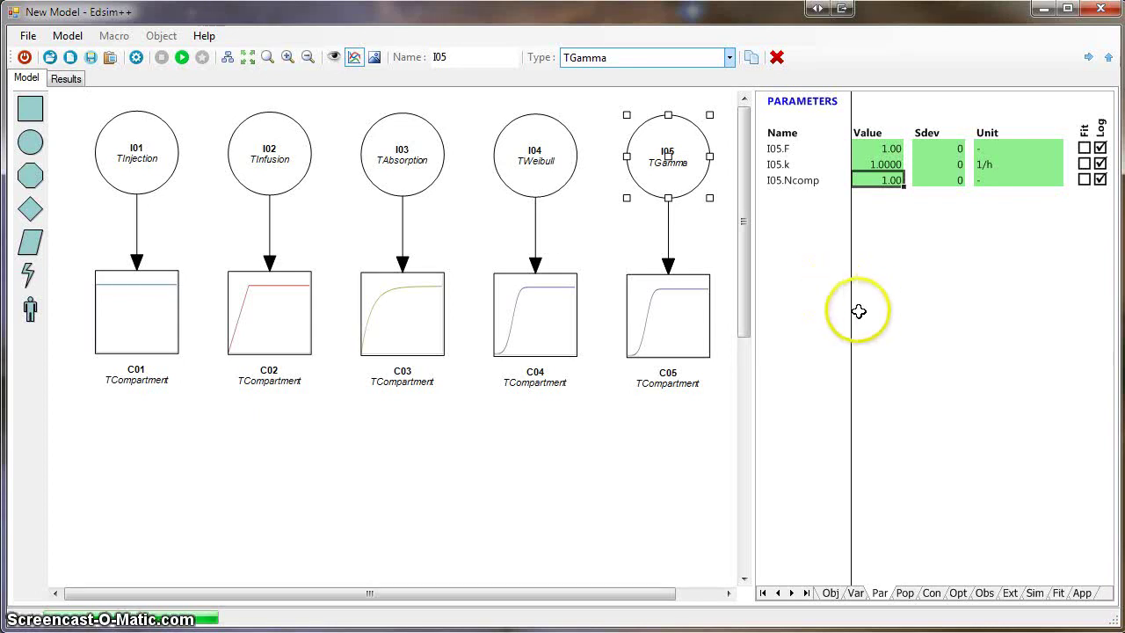
pyautogui.click(181, 58)
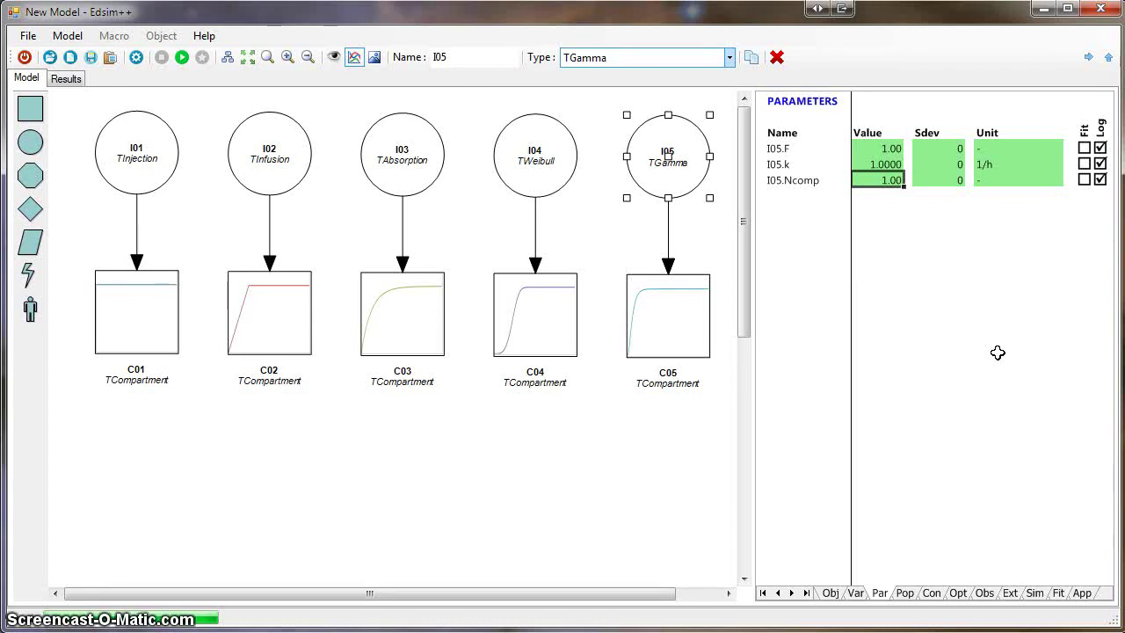
# Set the Ncomp parameter of gamma input I05 to 4 and simulate the model.
pyautogui.write('4')
pyautogui.press('Return')
pyautogui.click(997, 353)
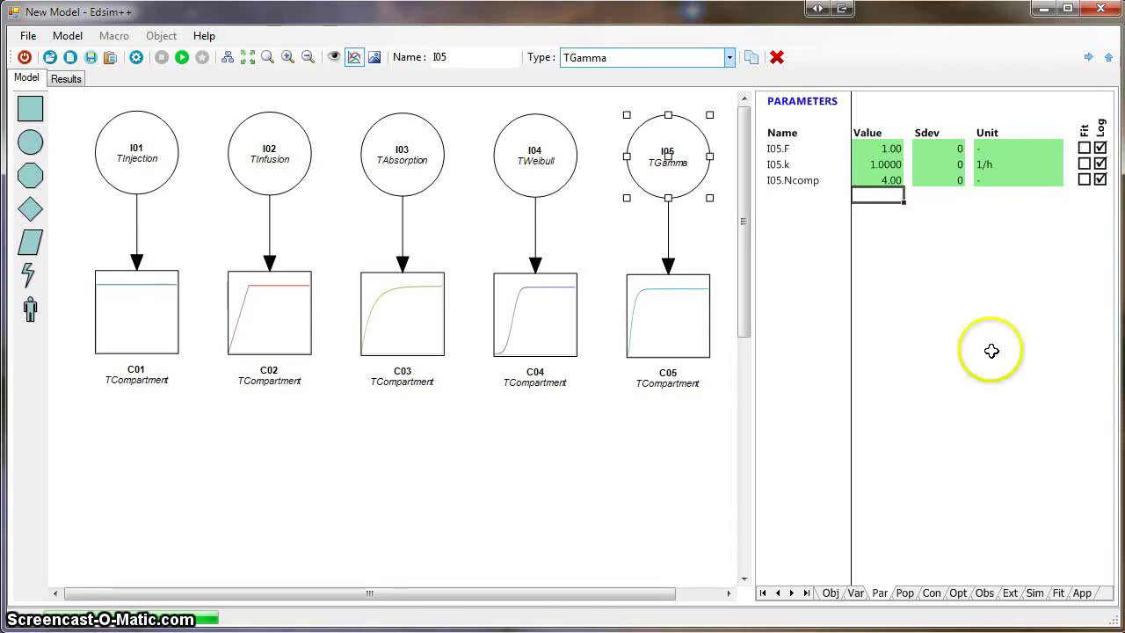
pyautogui.click(183, 57)
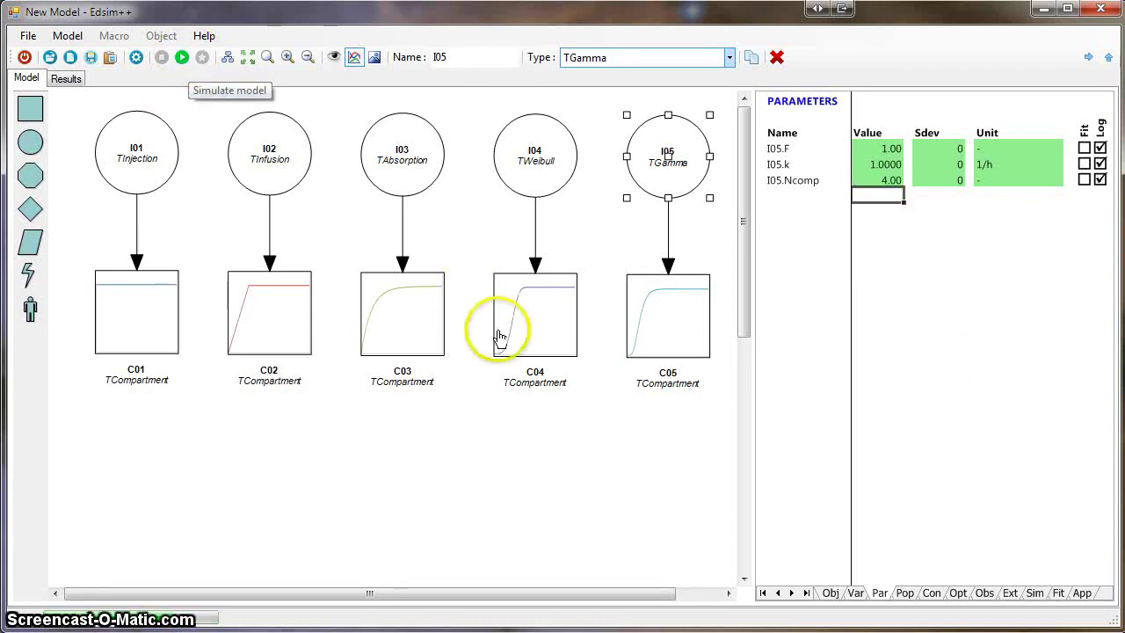
# Simulate the model with gamma input I05's Ncomp set to 8, and again with its k set to 0.5.
pyautogui.click(883, 179)
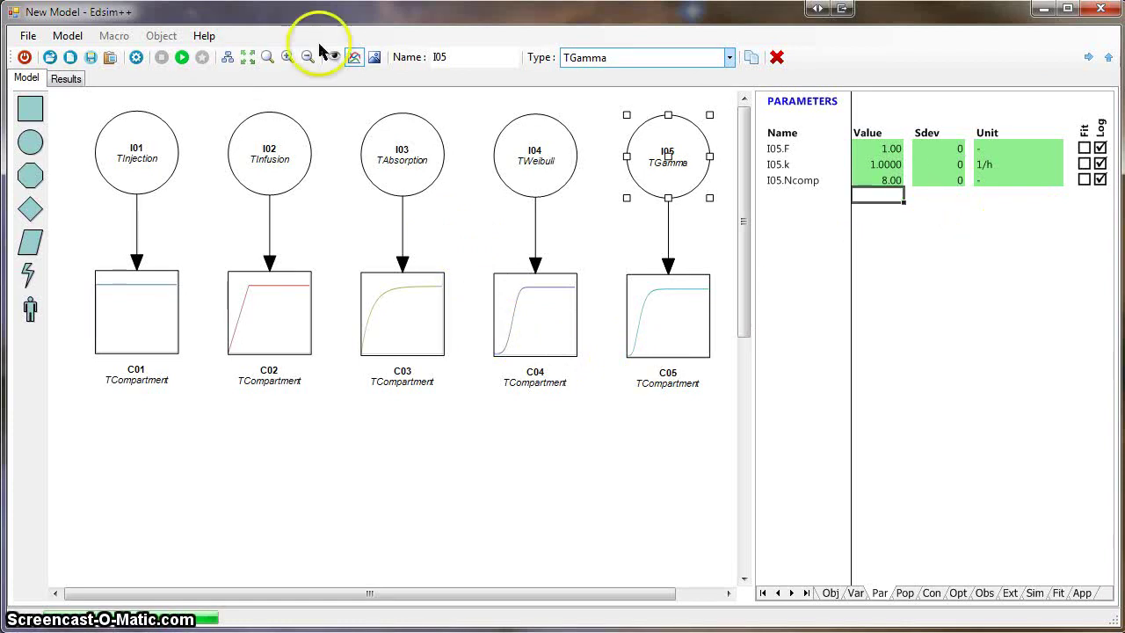
pyautogui.click(181, 58)
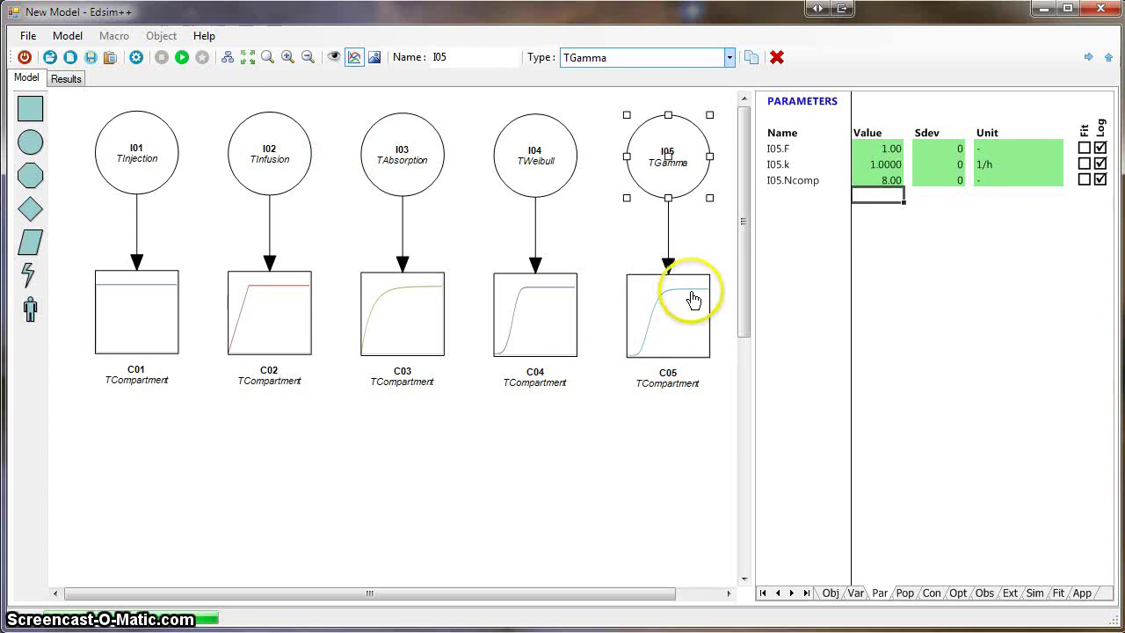
pyautogui.click(882, 165)
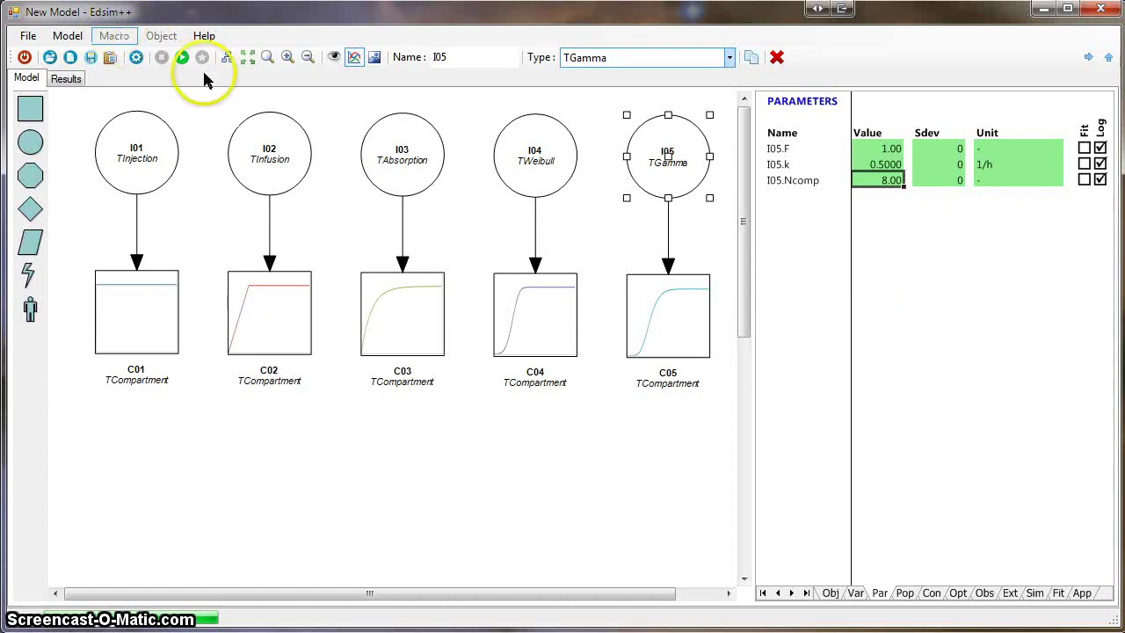
pyautogui.click(182, 58)
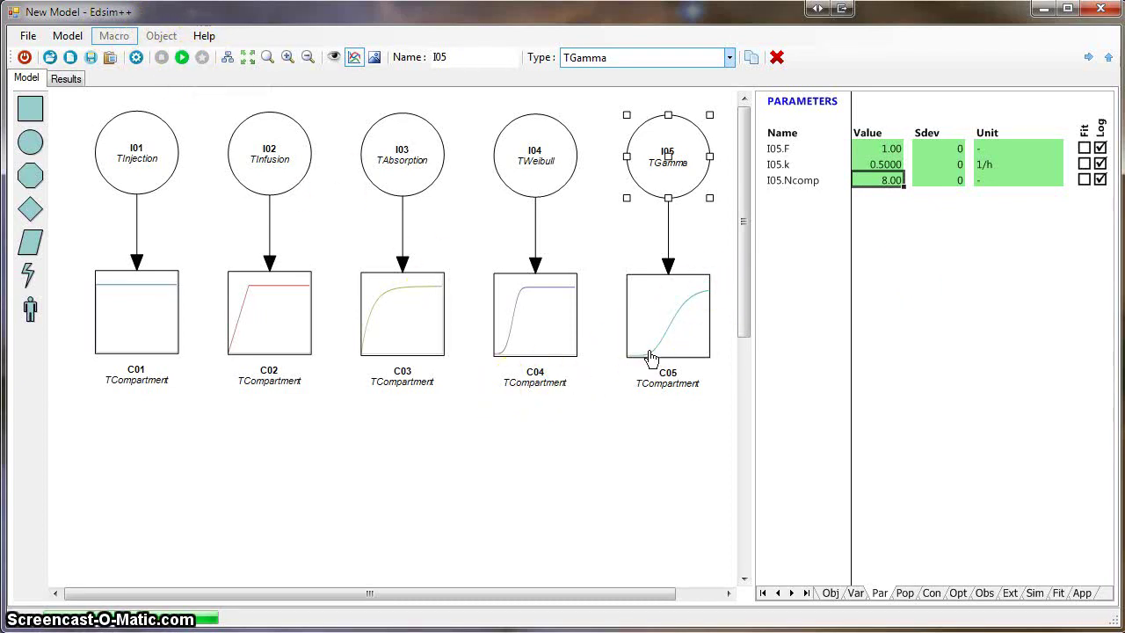
# Compare the concentration curves of C01 to C05 in the results chart, and return to injection input I01 in the model.
pyautogui.click(66, 78)
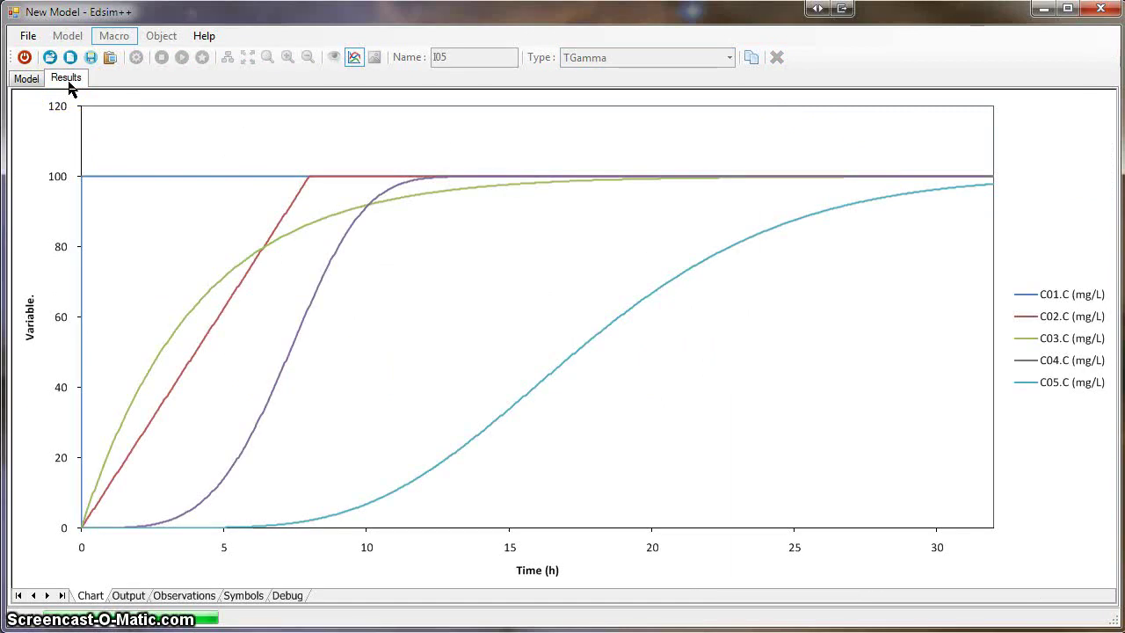
pyautogui.click(74, 297)
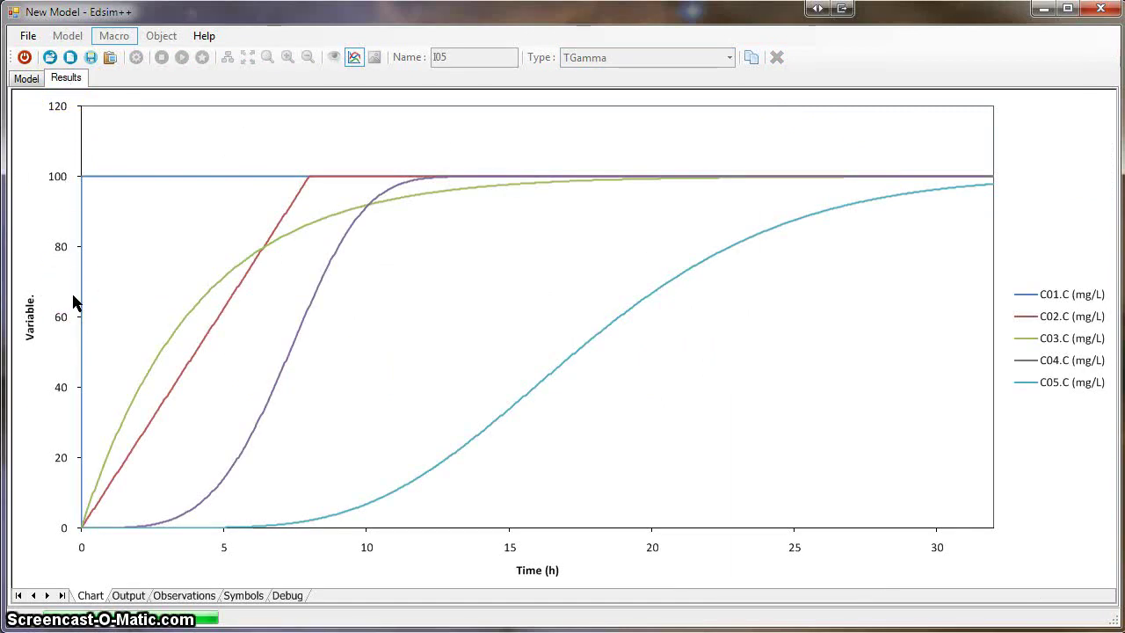
pyautogui.click(26, 79)
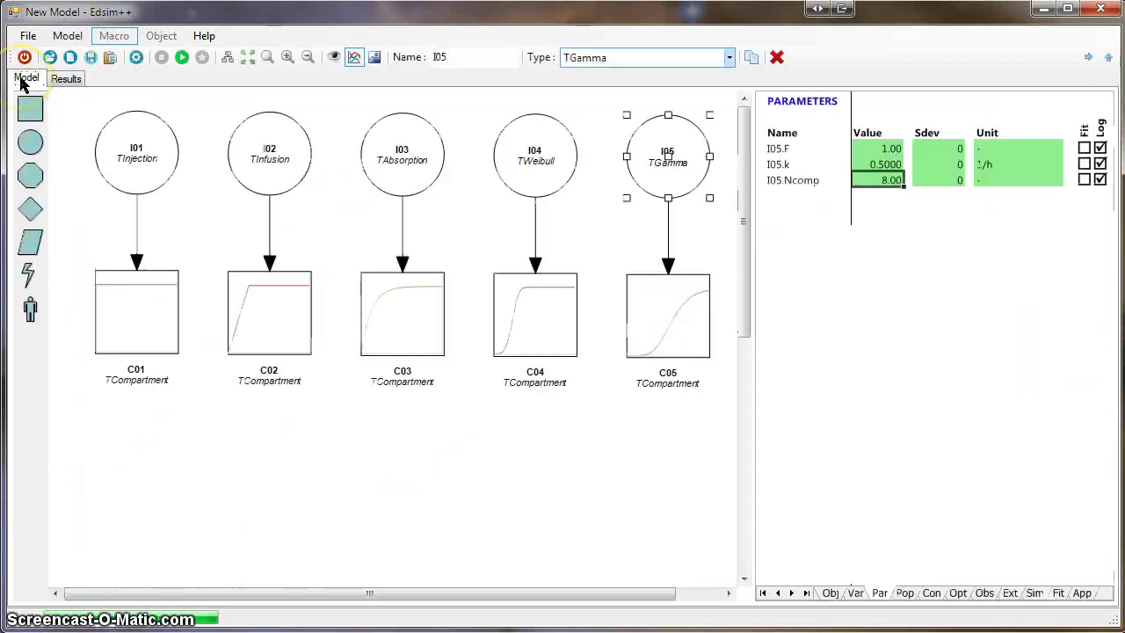
pyautogui.click(134, 151)
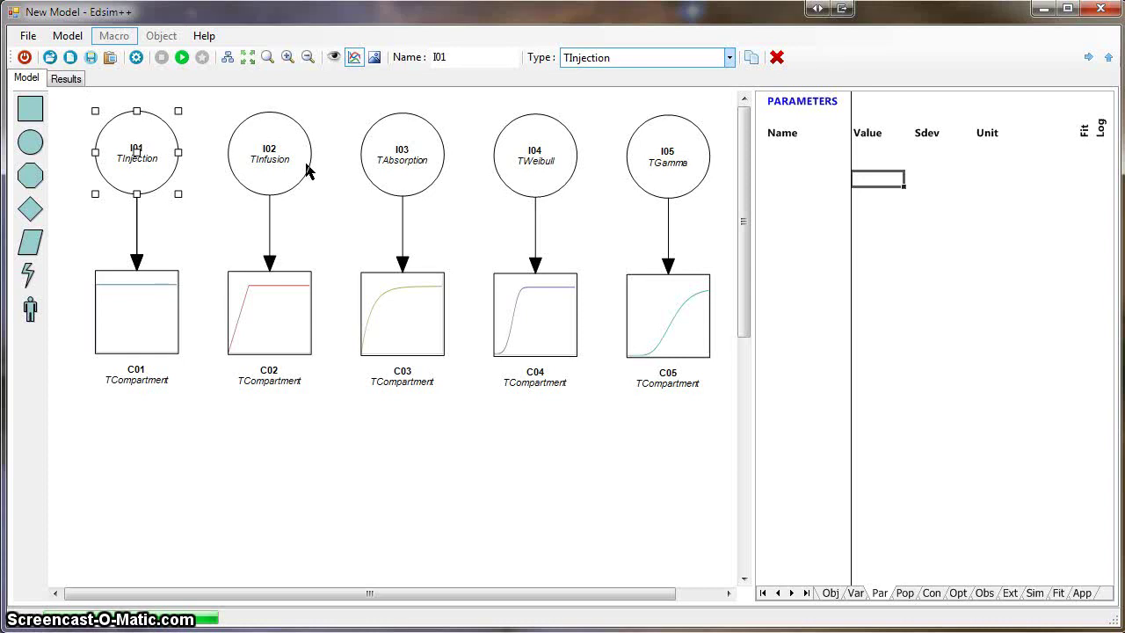
pyautogui.click(395, 557)
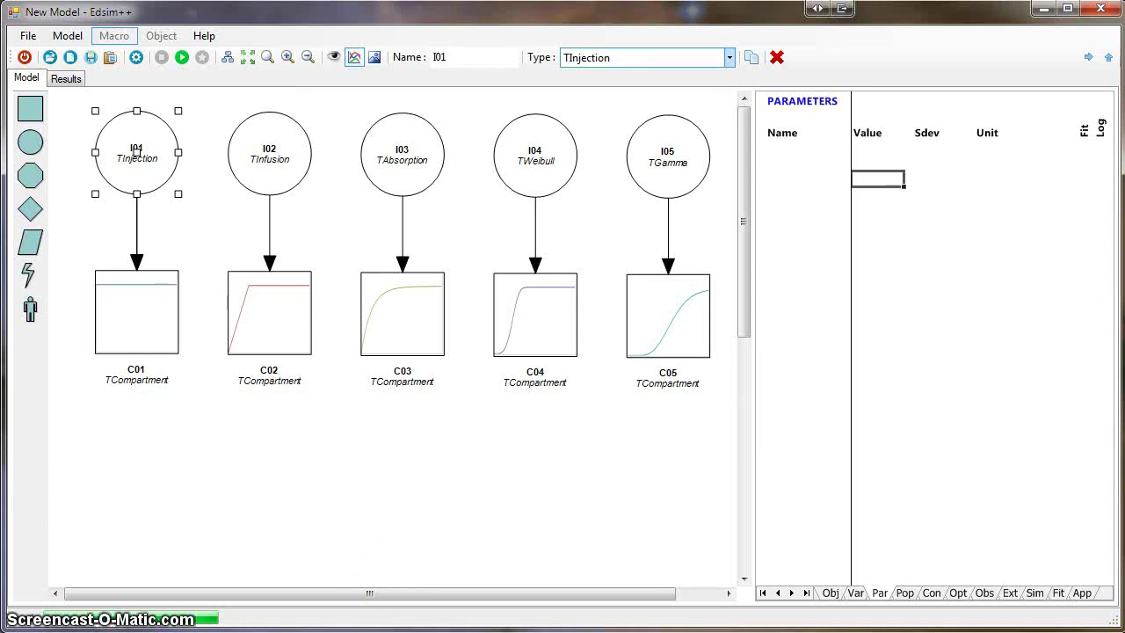
# Start a new model and place a TCompartment object in the middle of the empty diagram.
pyautogui.click(68, 61)
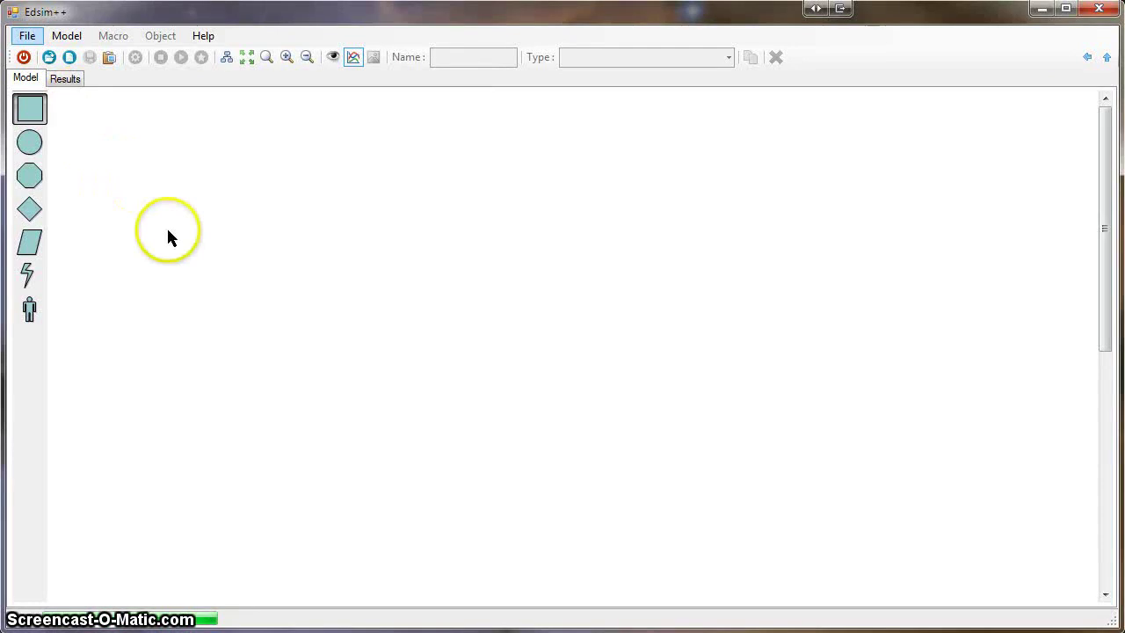
pyautogui.click(39, 116)
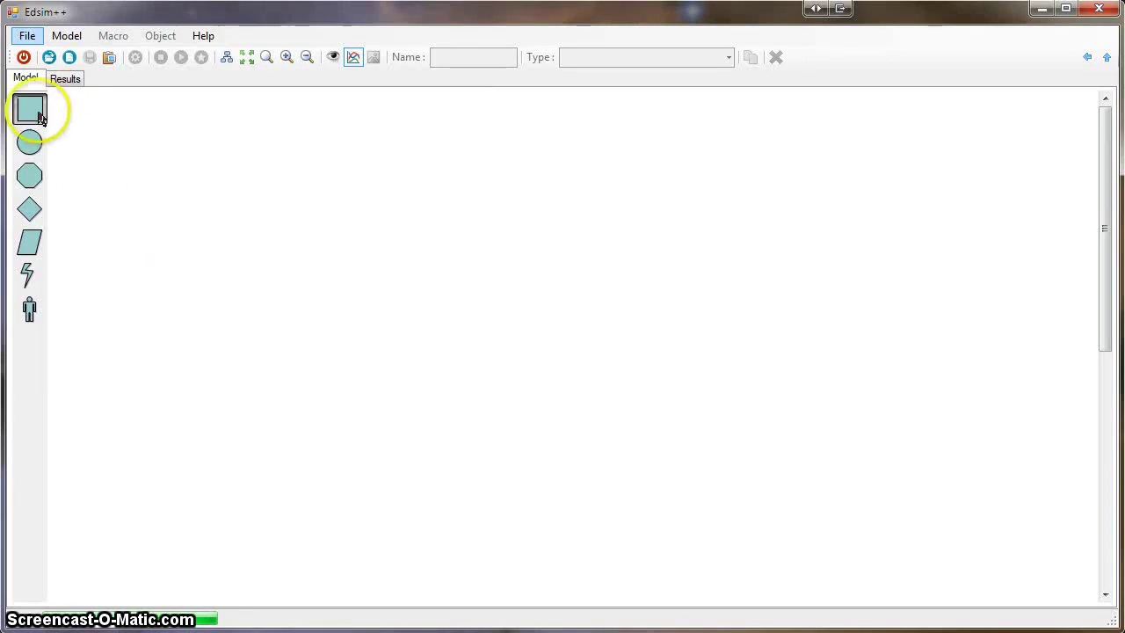
pyautogui.moveTo(40, 116); pyautogui.dragTo(454, 324)
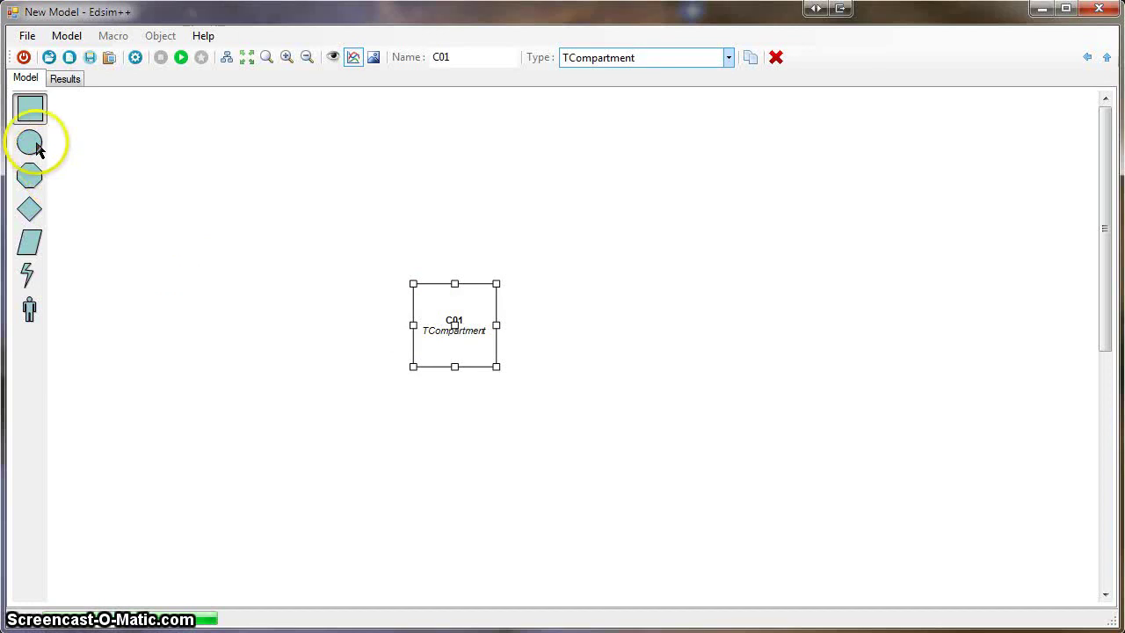
# Add a TInjection input linked to compartment C01, line it up level with the compartment, and simulate the model.
pyautogui.moveTo(29, 176); pyautogui.dragTo(429, 332)
pyautogui.click(217, 322)
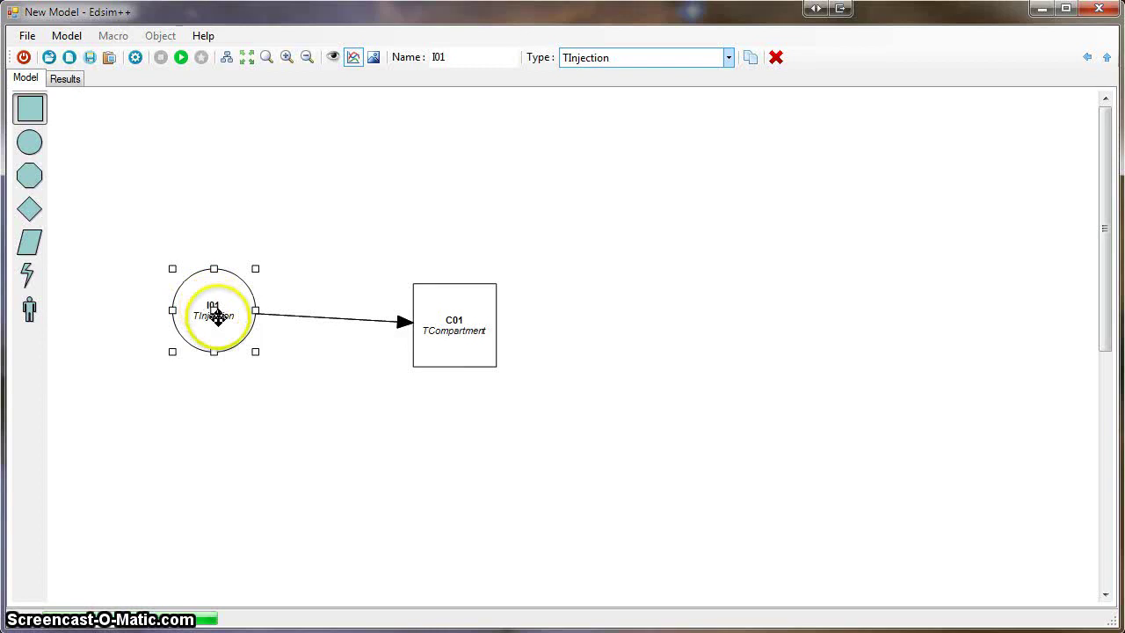
pyautogui.moveTo(216, 322); pyautogui.dragTo(243, 336)
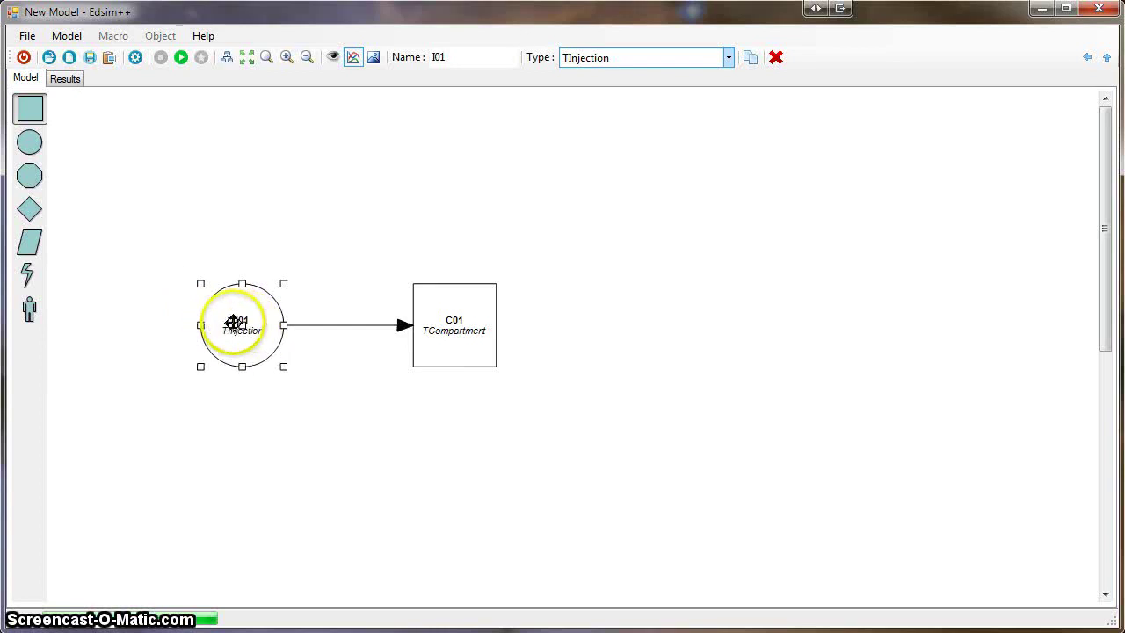
pyautogui.click(181, 58)
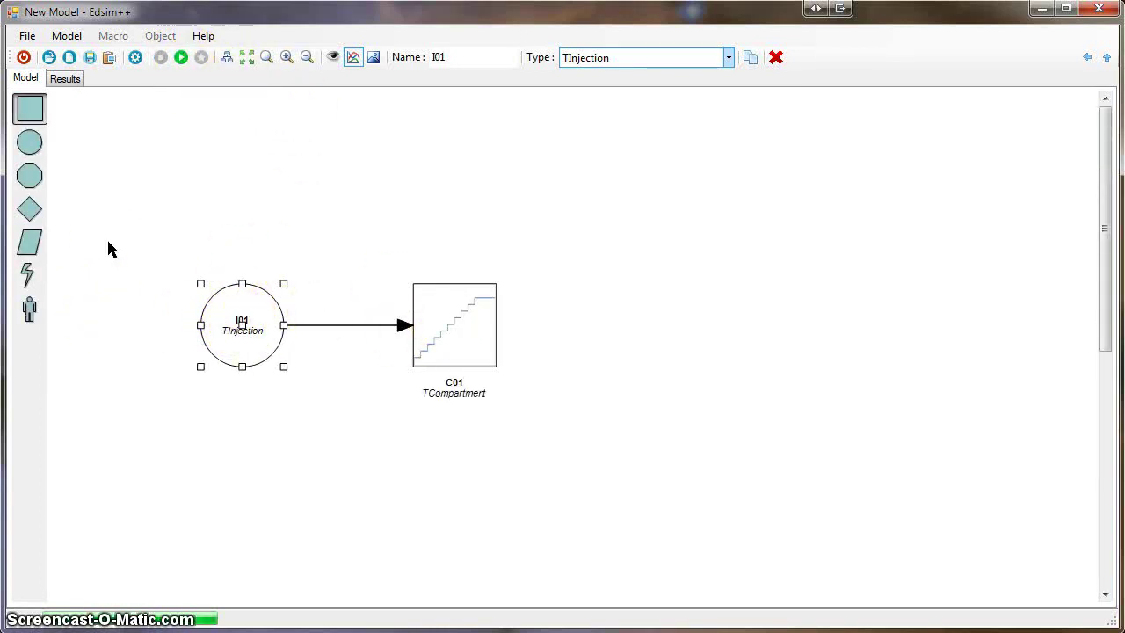
# Add a TPeripheral compartment below C01 and connect it to C01.
pyautogui.click(29, 176)
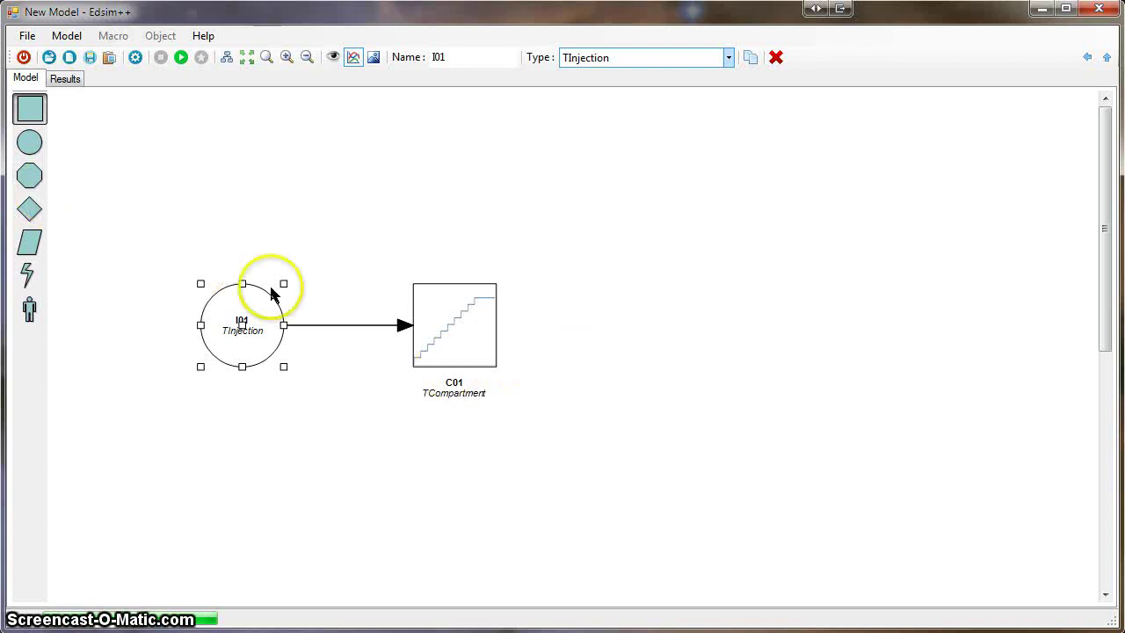
pyautogui.moveTo(30, 107); pyautogui.dragTo(454, 510)
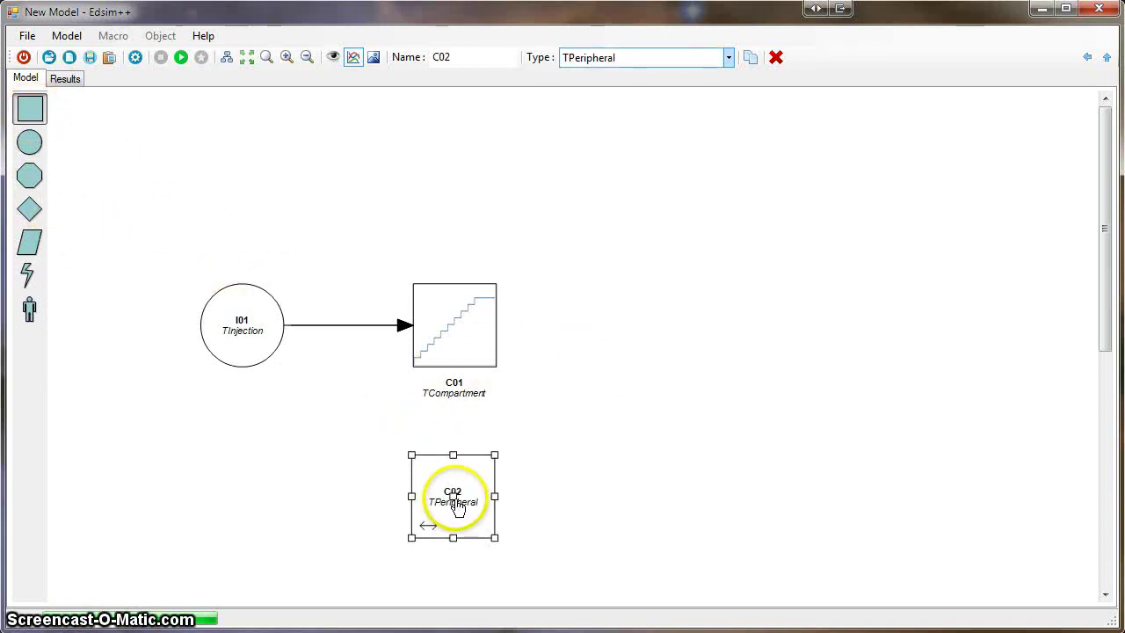
pyautogui.moveTo(454, 367); pyautogui.dragTo(457, 484)
# Place another compartment above C01 and set its type to TVirtualLinked.
pyautogui.moveTo(30, 107); pyautogui.dragTo(457, 167)
pyautogui.click(627, 60)
pyautogui.click(628, 127)
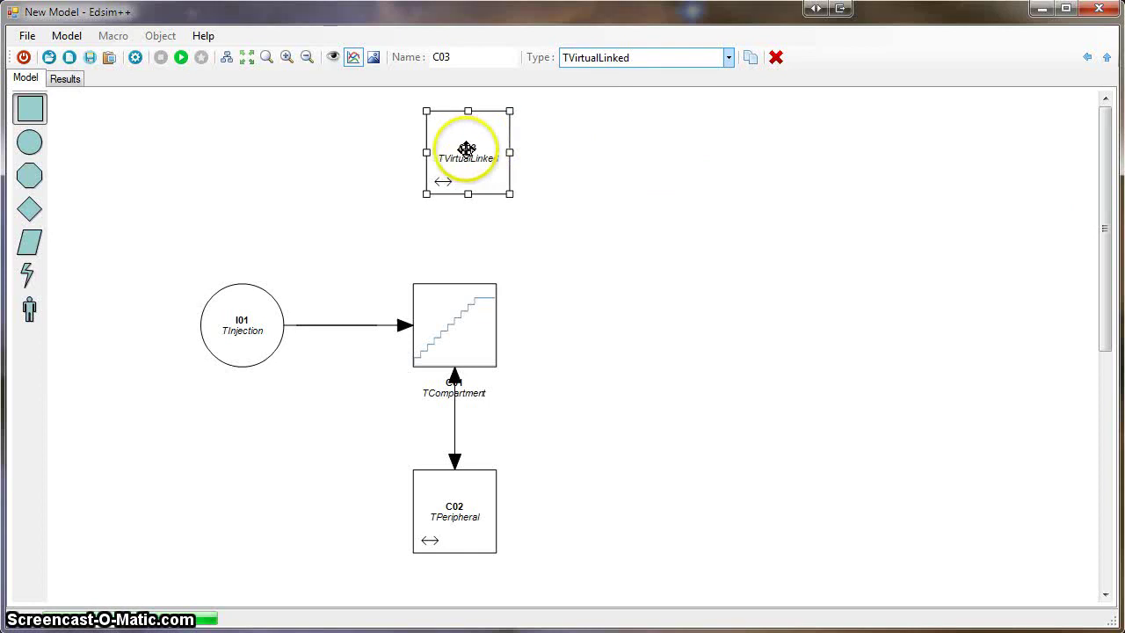
# Connect C01 to the TVirtualLinked compartment C03 and simulate the model with C03.C marked for observation.
pyautogui.moveTo(439, 314); pyautogui.dragTo(477, 170)
pyautogui.doubleClick(488, 174)
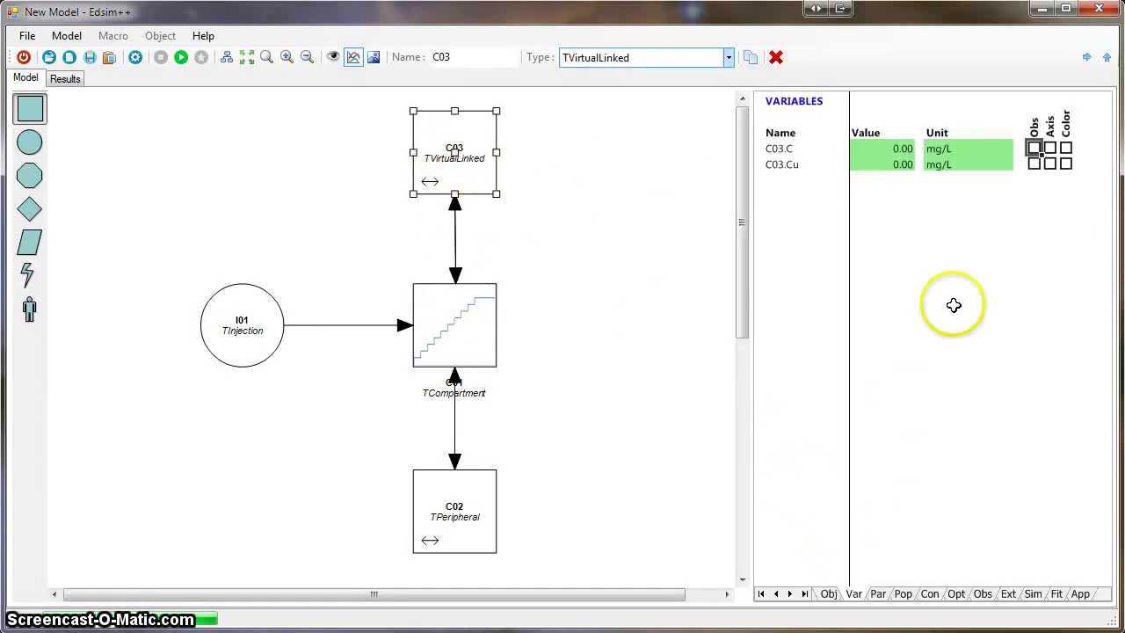
pyautogui.click(1034, 147)
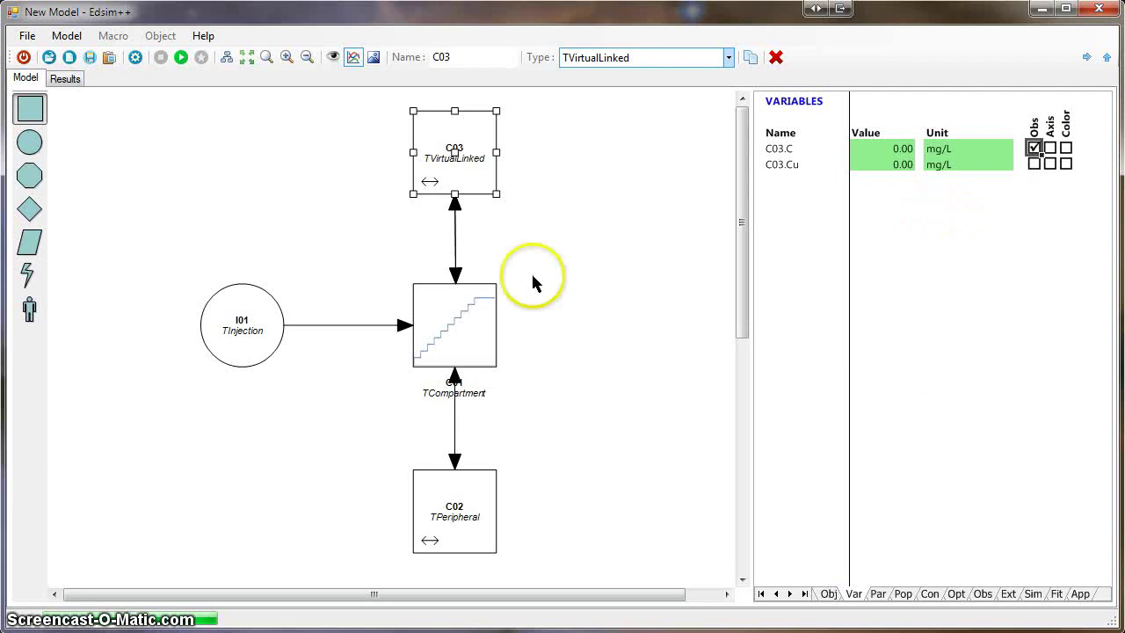
pyautogui.click(565, 234)
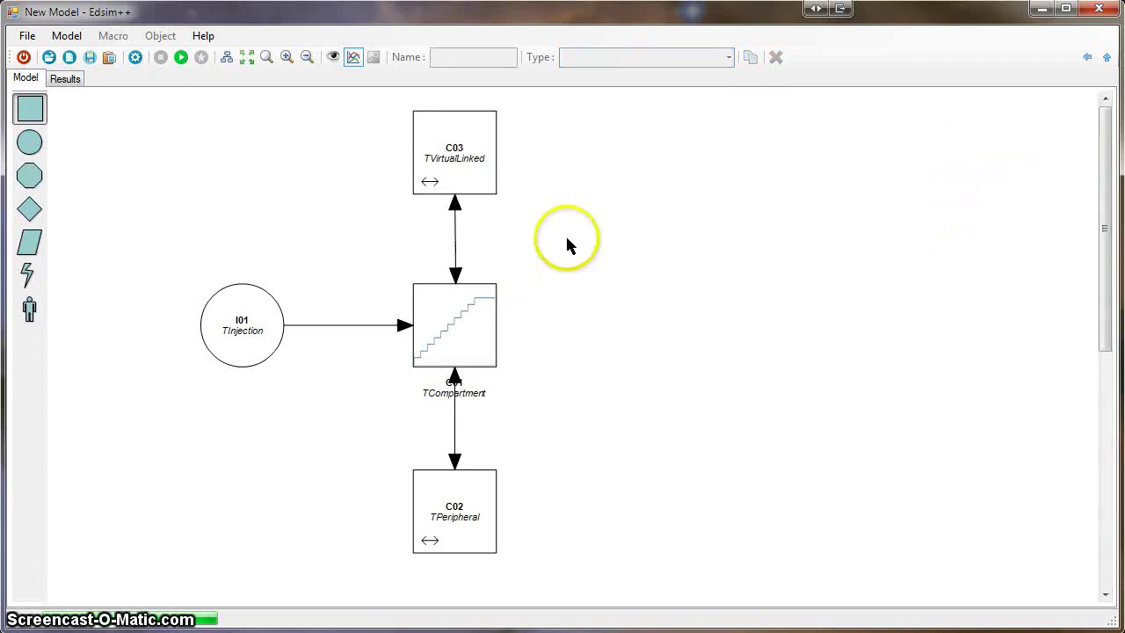
pyautogui.click(180, 58)
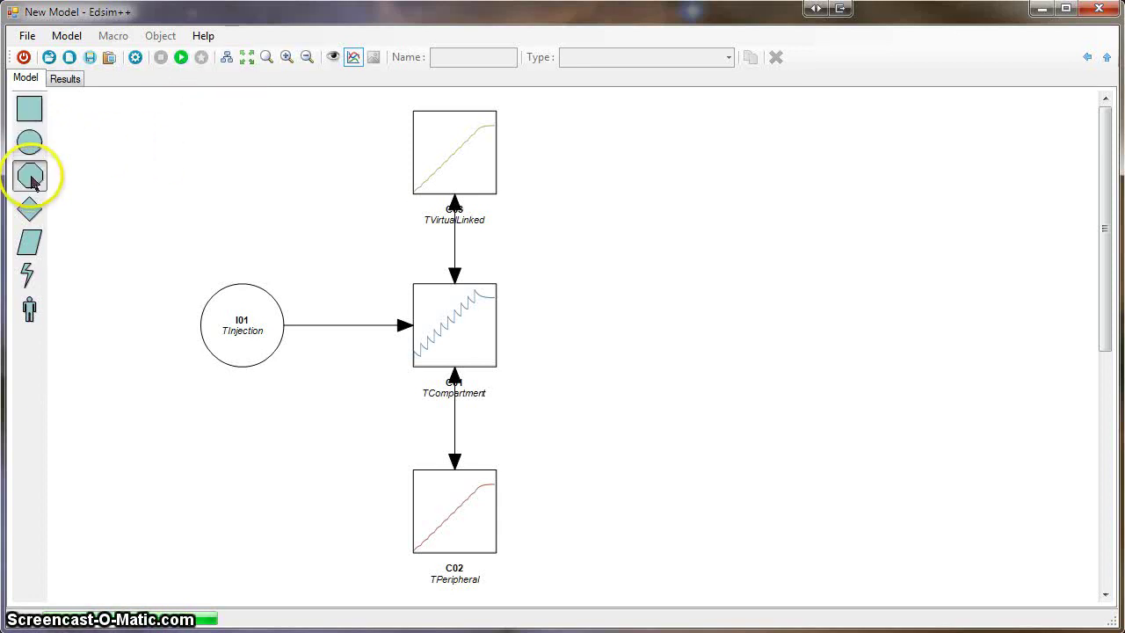
# Add a TElimination object level with C01, connect C01 to it, and simulate the model.
pyautogui.moveTo(30, 175); pyautogui.dragTo(641, 329)
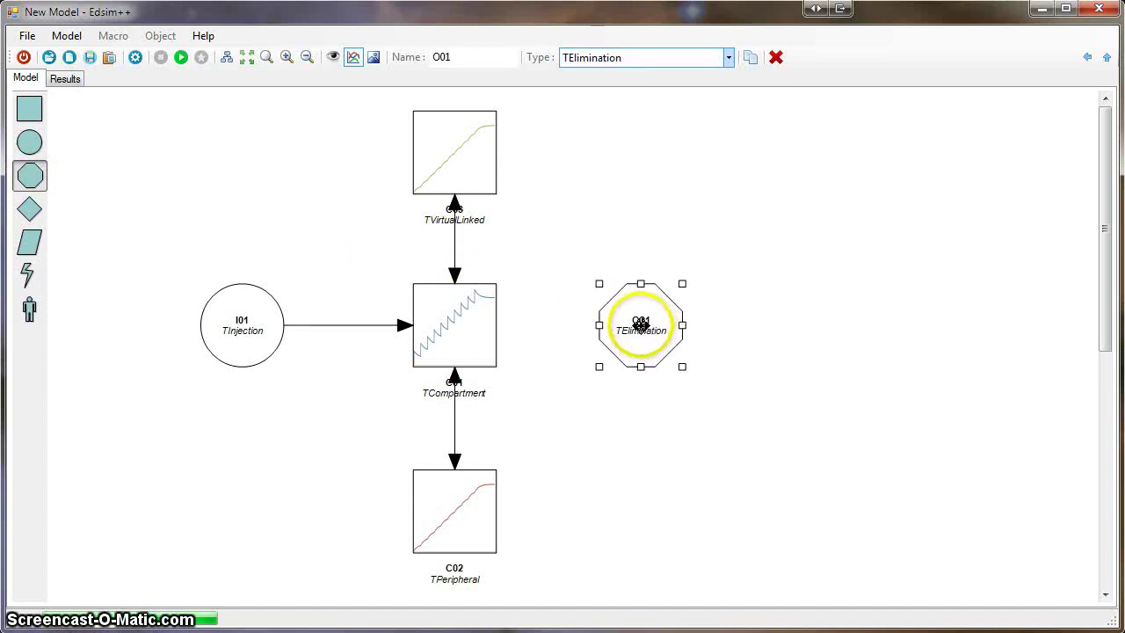
pyautogui.moveTo(477, 326); pyautogui.dragTo(631, 345)
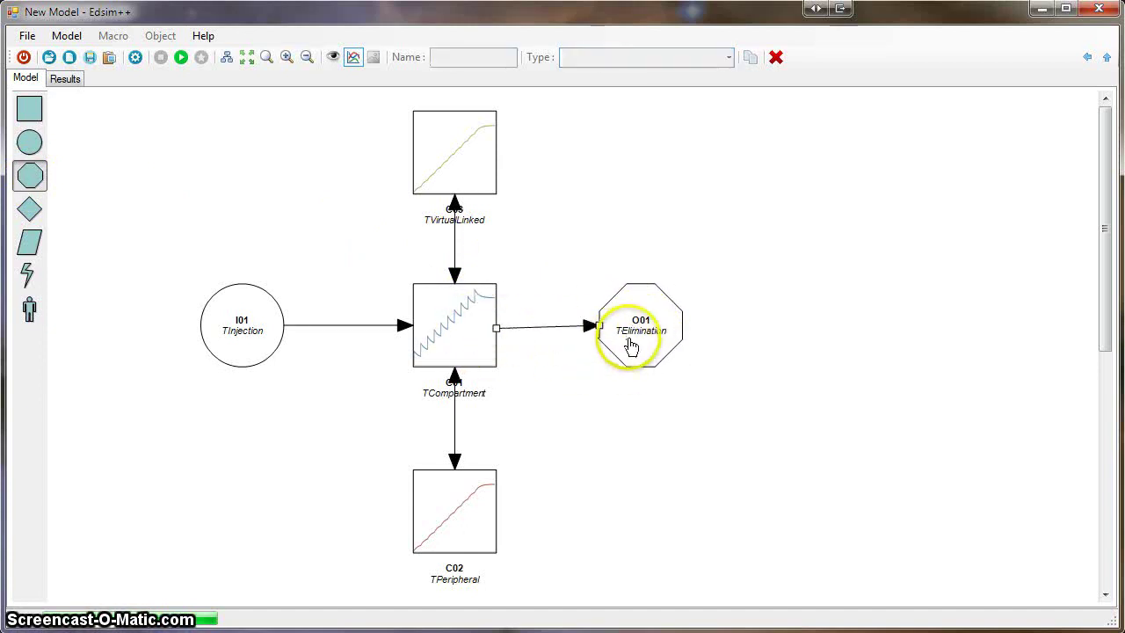
pyautogui.click(181, 58)
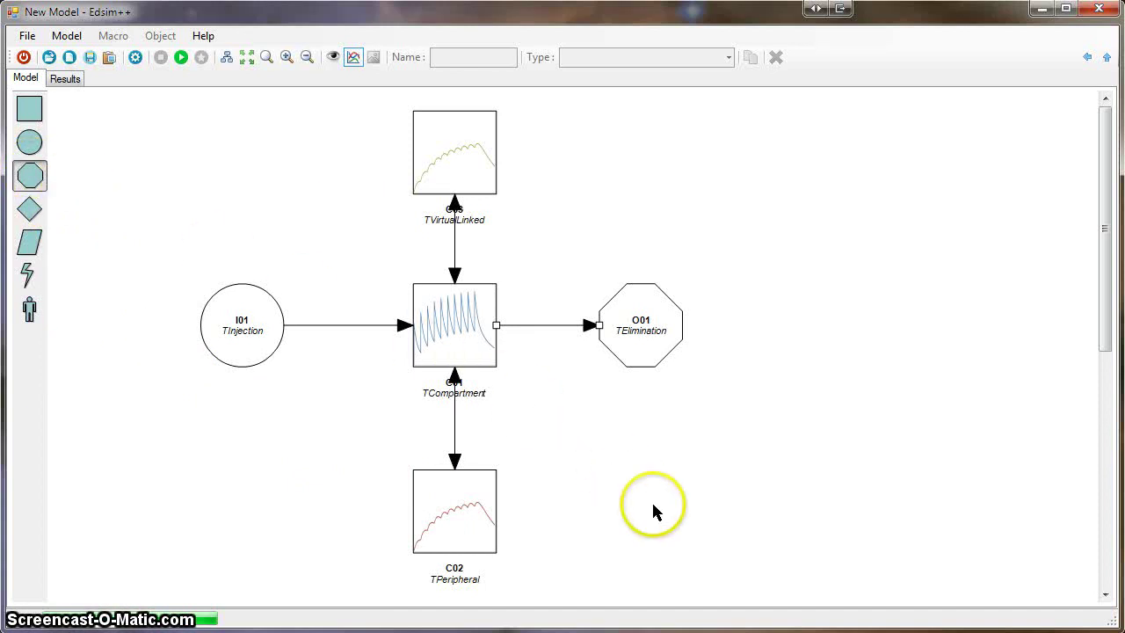
# Add a second TElimination object level with C02, connect C02 to it, and rerun the simulation.
pyautogui.click(30, 180)
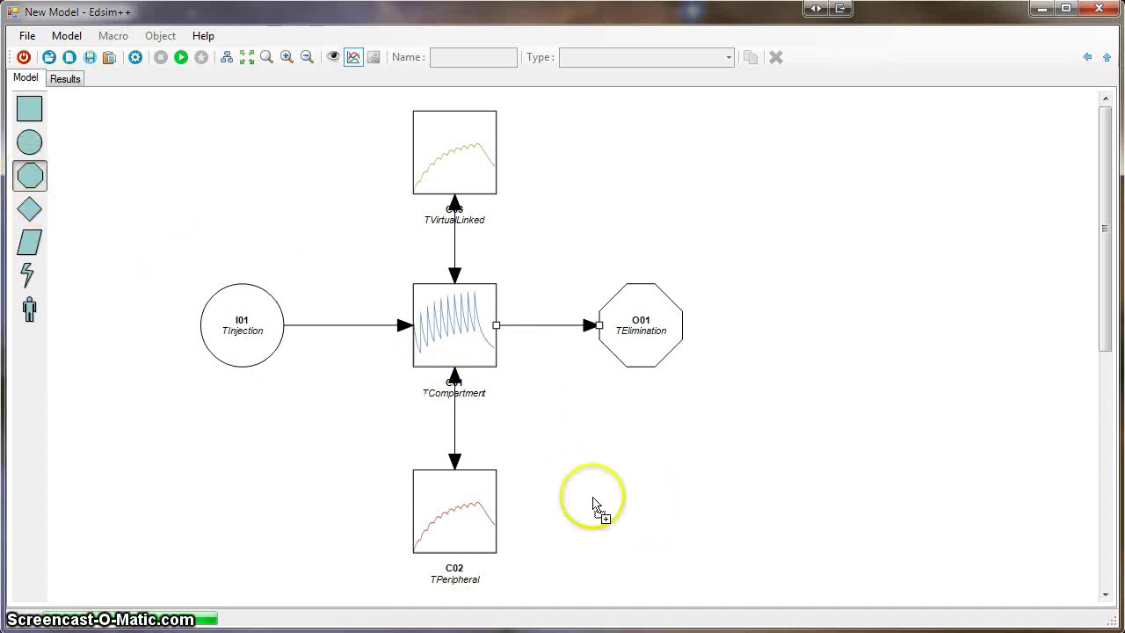
pyautogui.click(650, 509)
pyautogui.moveTo(650, 507); pyautogui.dragTo(638, 509)
pyautogui.moveTo(485, 507); pyautogui.dragTo(639, 513)
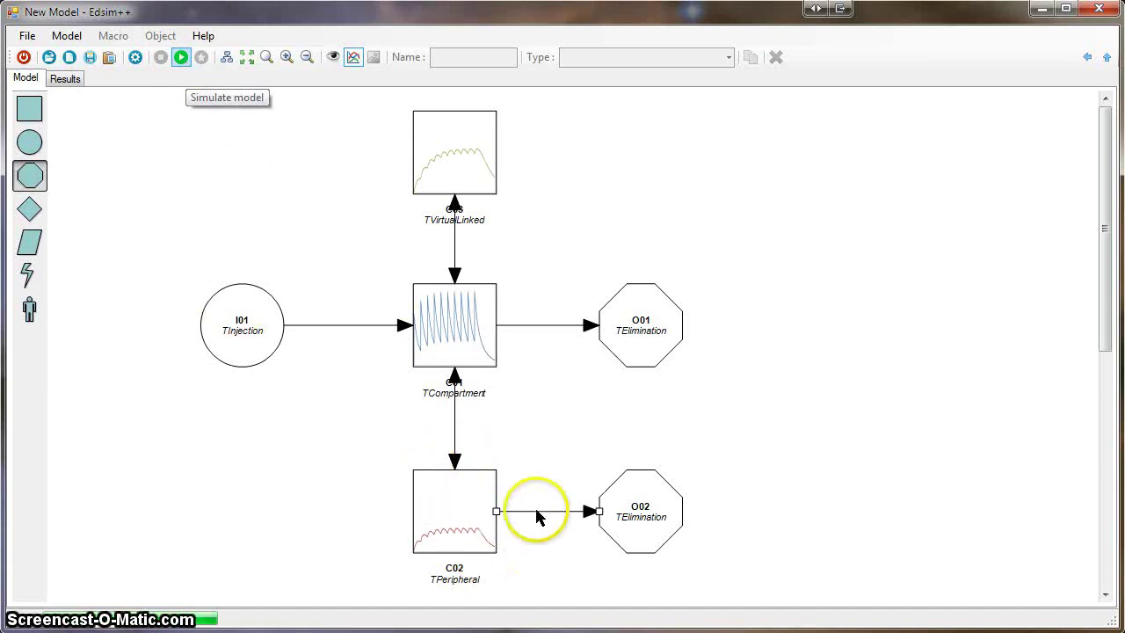
# Examine the results chart of the simulated C01, C02 and C03 concentrations, and return to the model diagram.
pyautogui.click(414, 477)
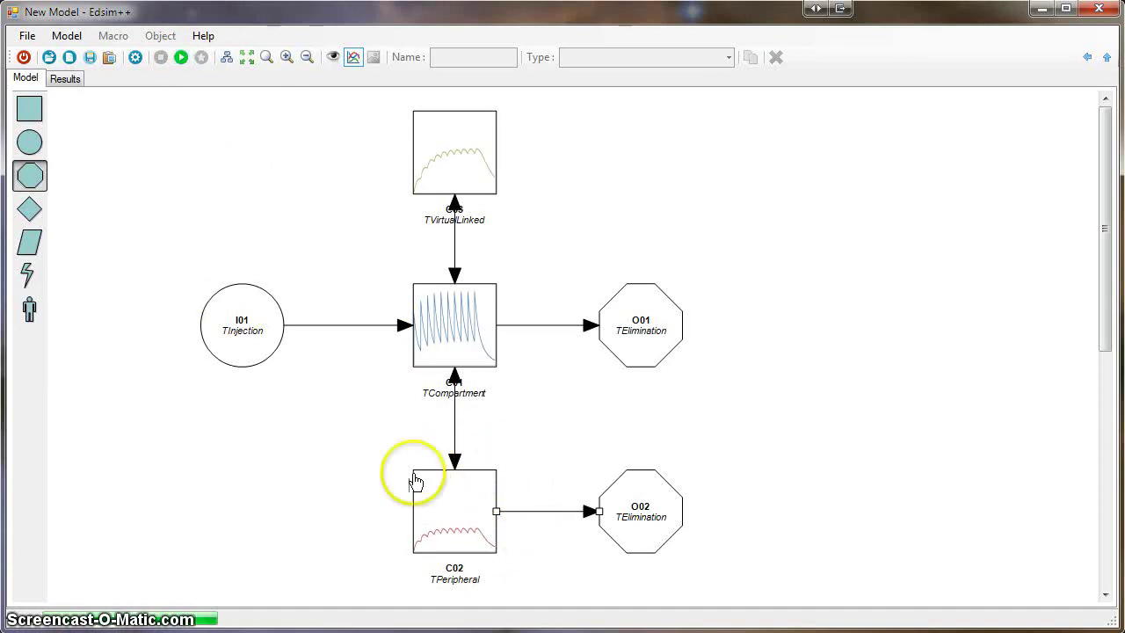
pyautogui.click(59, 81)
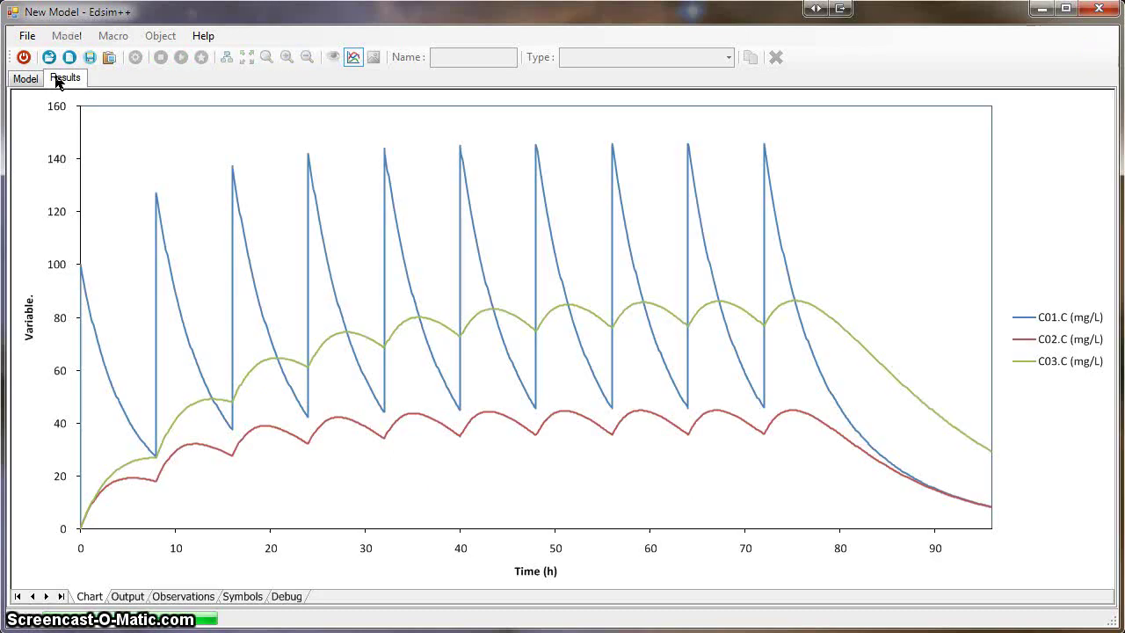
pyautogui.click(26, 80)
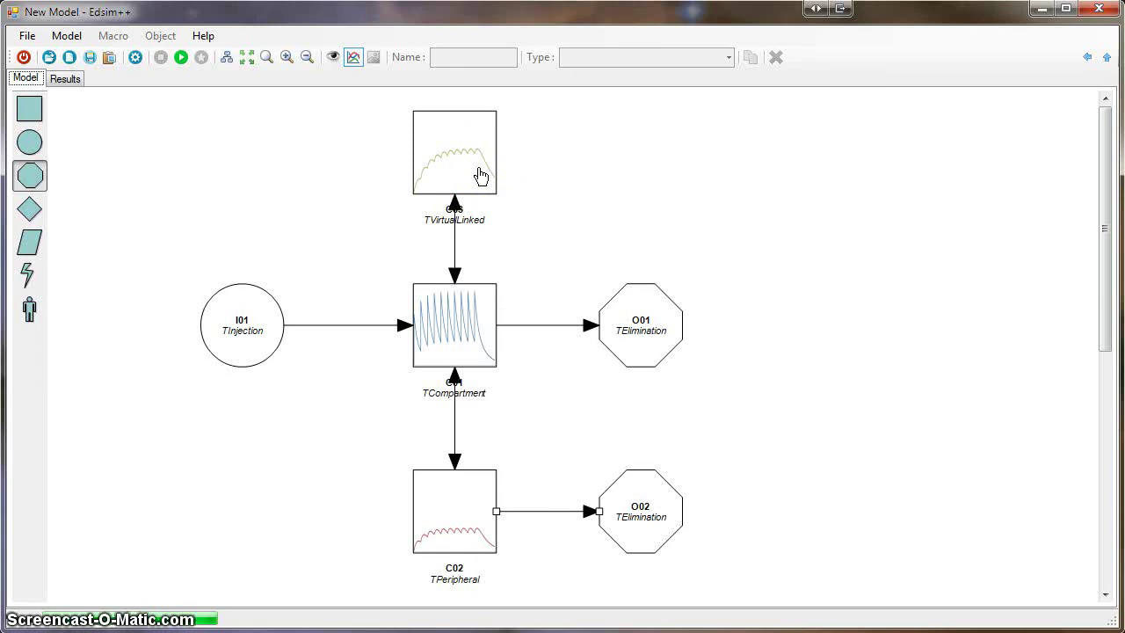
# Add an output object level with C03, set its type to TVirtualElim, and connect C03 to it.
pyautogui.click(29, 176)
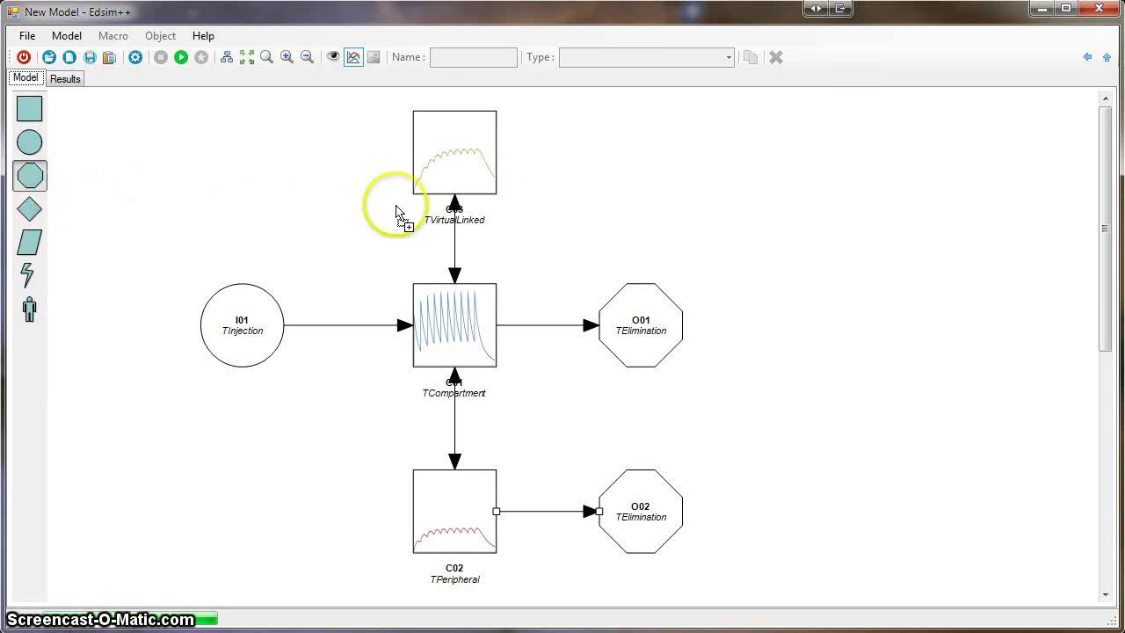
pyautogui.click(638, 174)
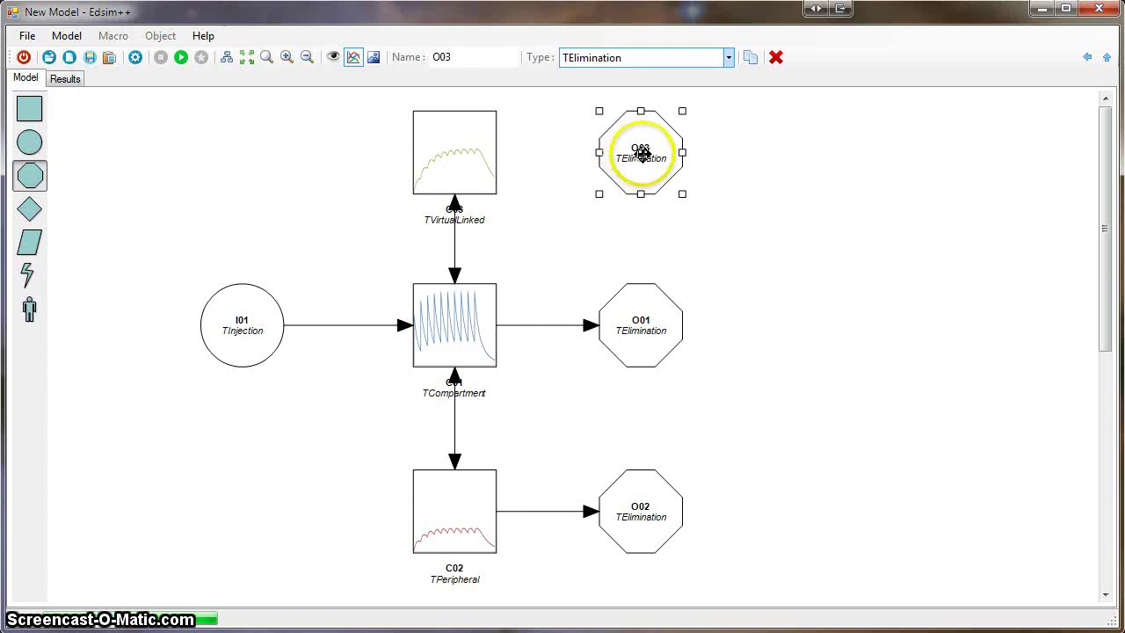
pyautogui.moveTo(461, 173); pyautogui.dragTo(615, 200)
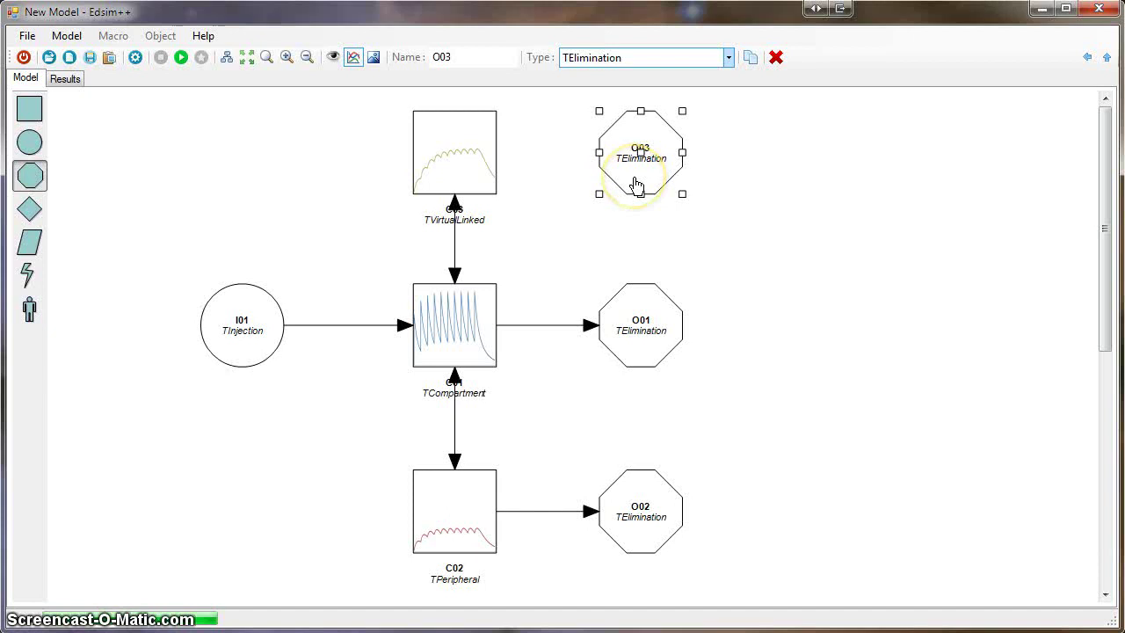
pyautogui.click(625, 58)
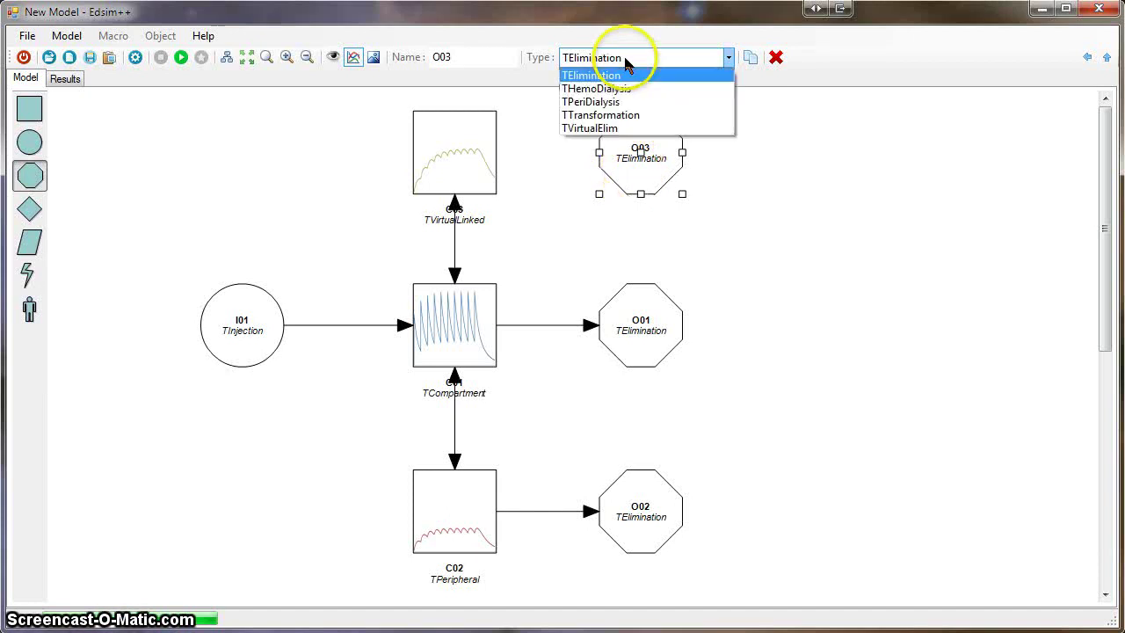
pyautogui.click(622, 128)
pyautogui.moveTo(468, 144); pyautogui.dragTo(624, 155)
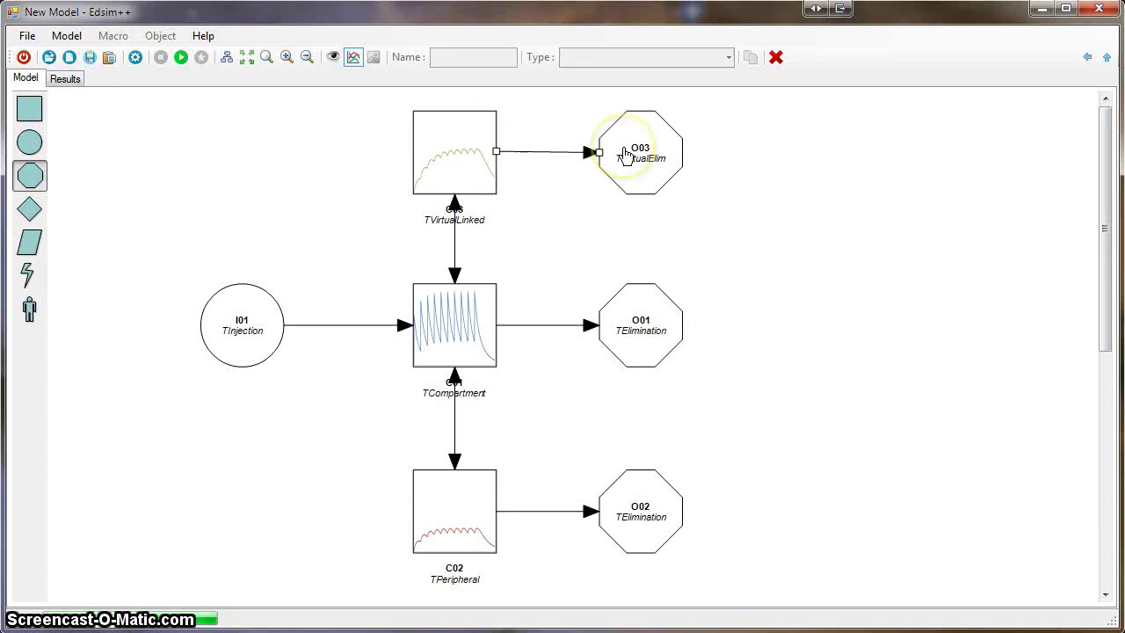
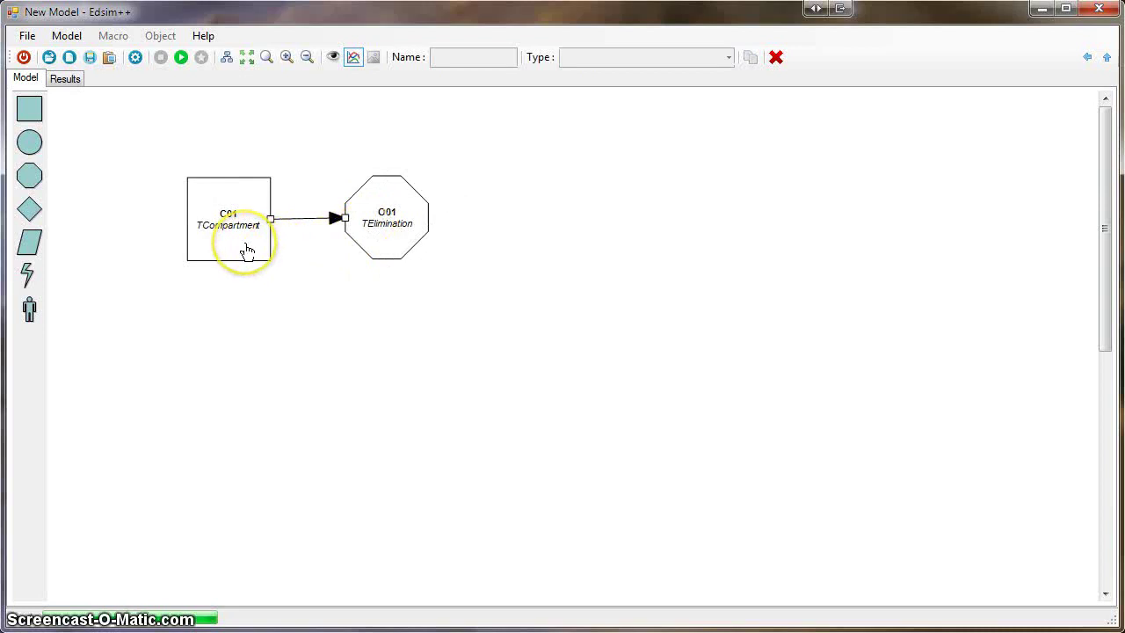
# Set the amount C01.A of the compartment to 100 mg and view the chart of the simulated model.
pyautogui.click(247, 252)
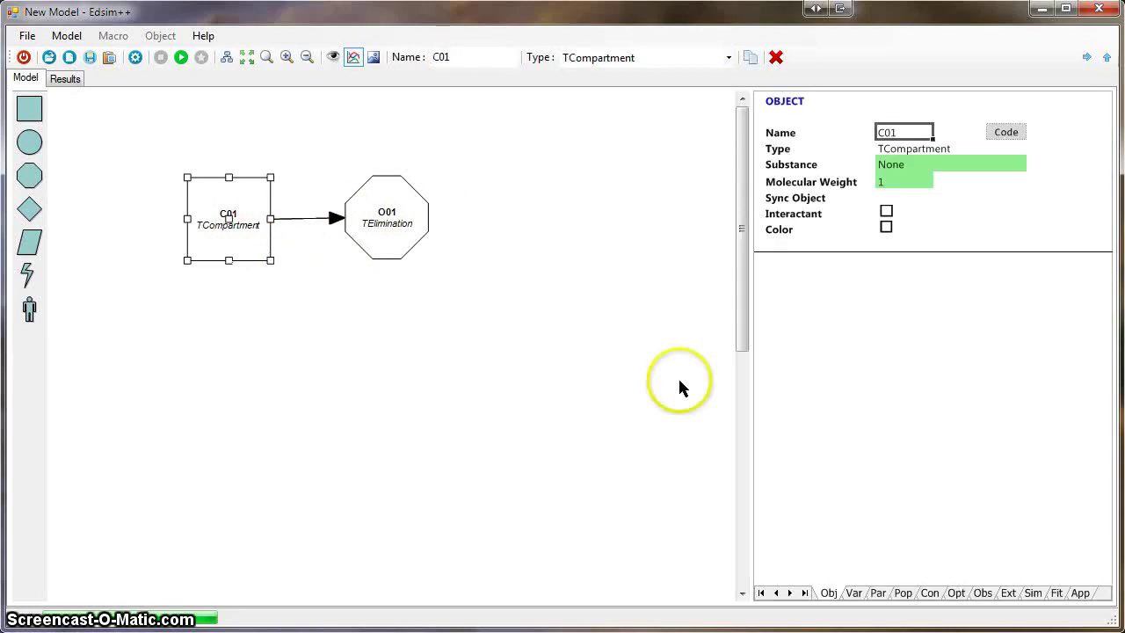
pyautogui.click(855, 601)
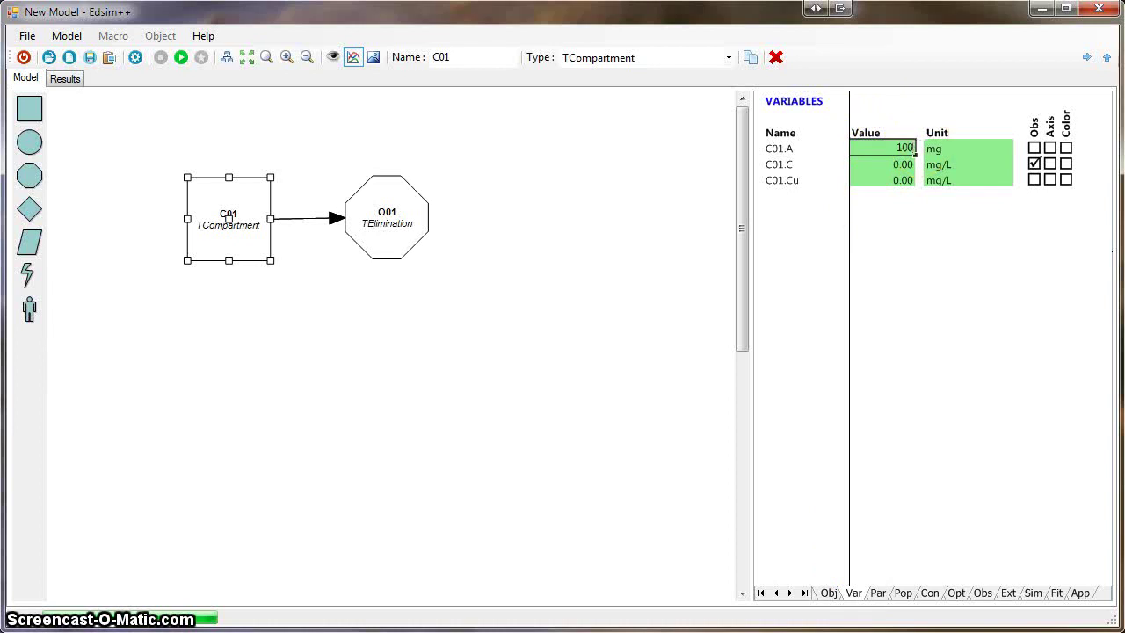
pyautogui.write('100')
pyautogui.press('Return')
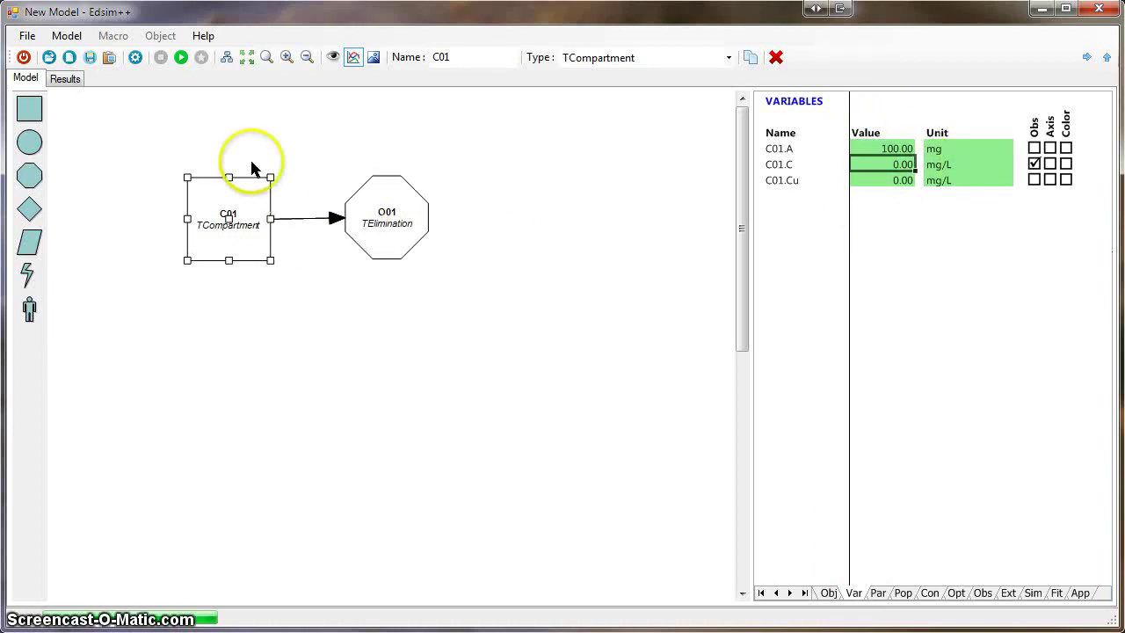
pyautogui.click(181, 60)
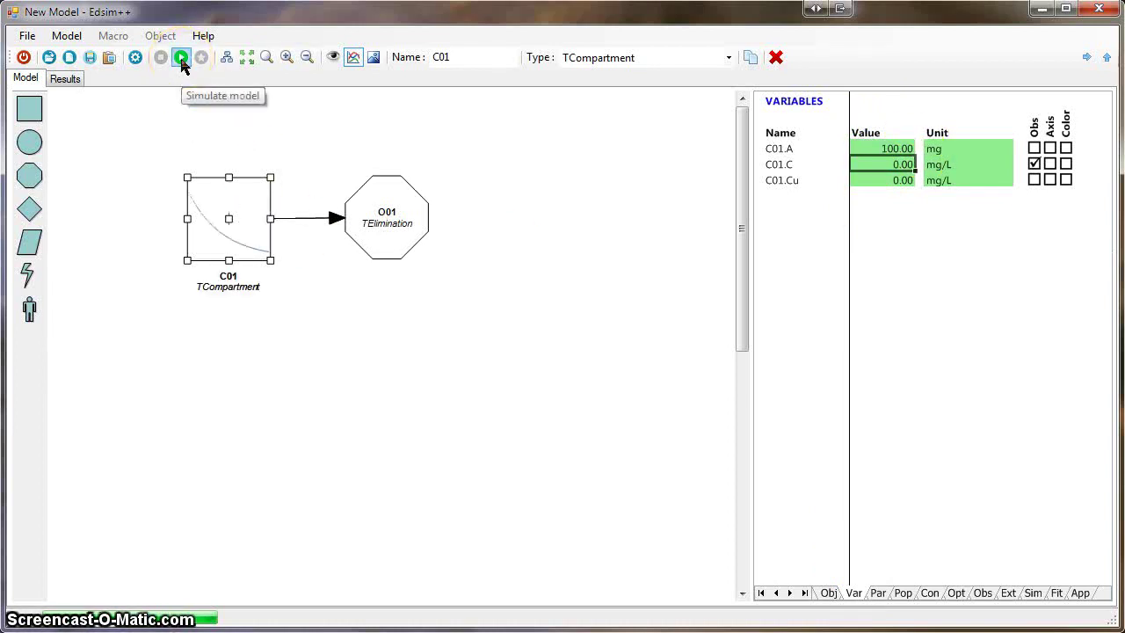
pyautogui.click(70, 82)
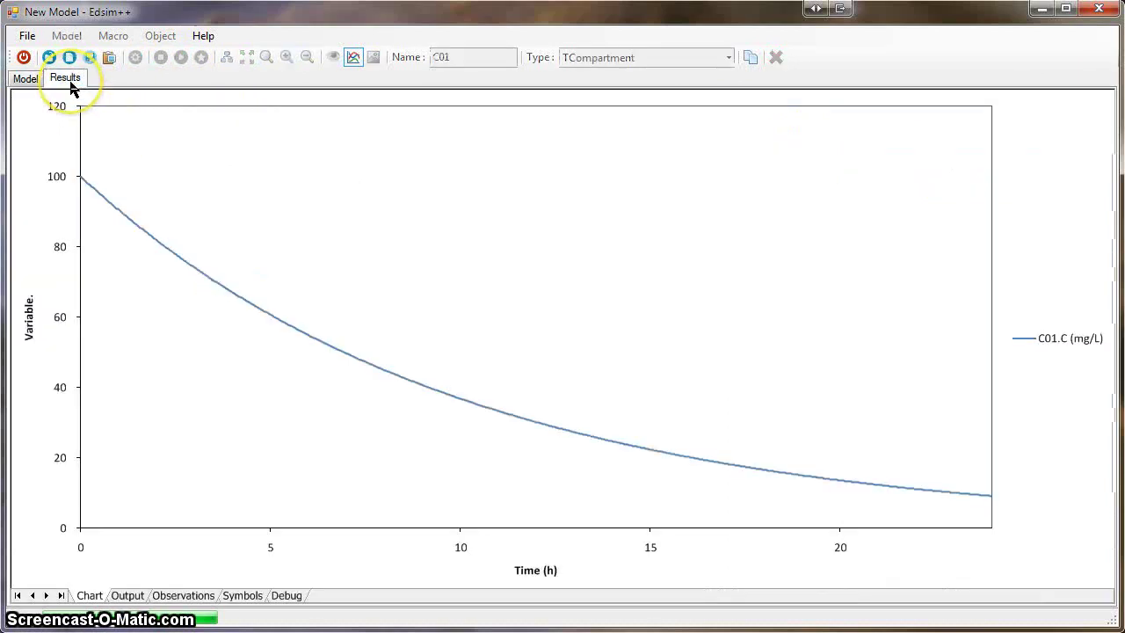
pyautogui.click(25, 78)
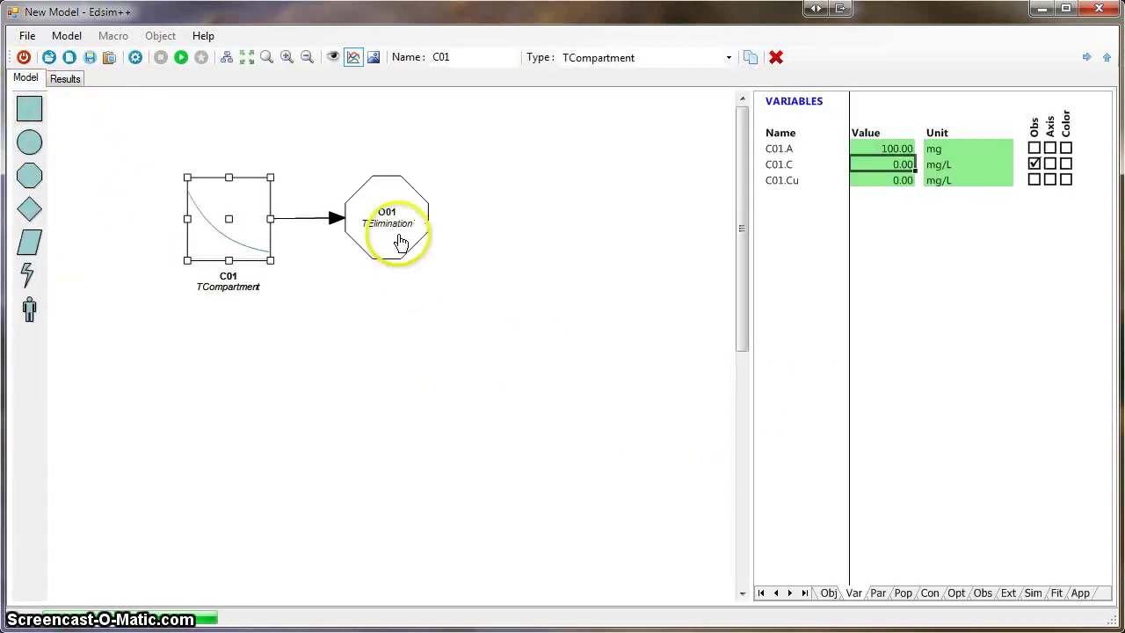
# Change the type of output O01 to THemoDialysis and view the chart of the simulated model.
pyautogui.click(396, 244)
pyautogui.click(608, 60)
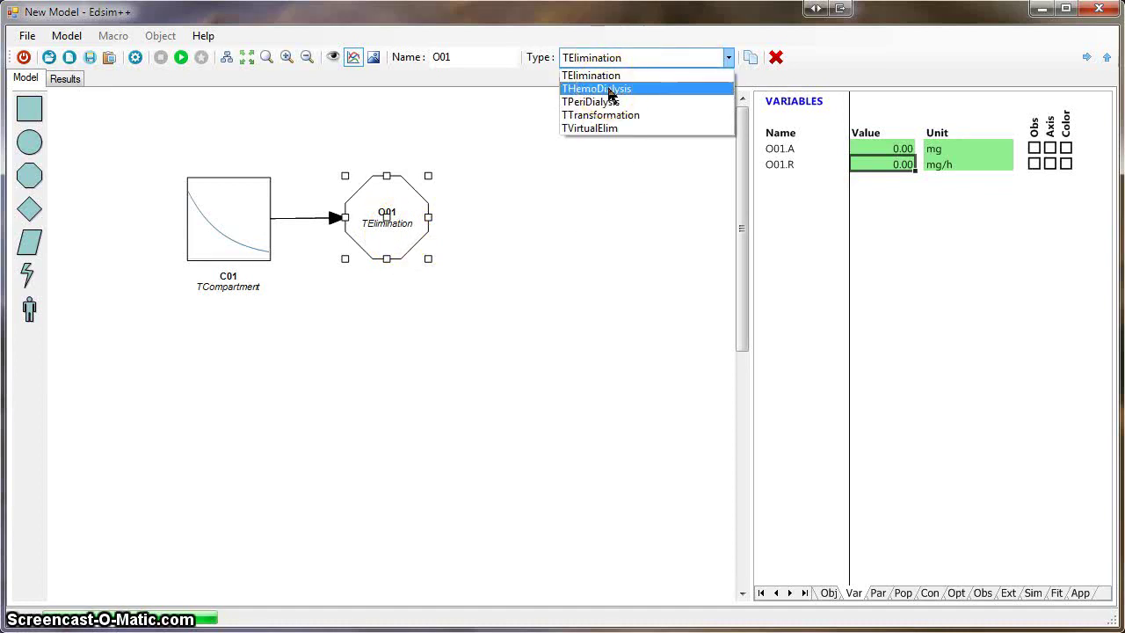
pyautogui.click(612, 91)
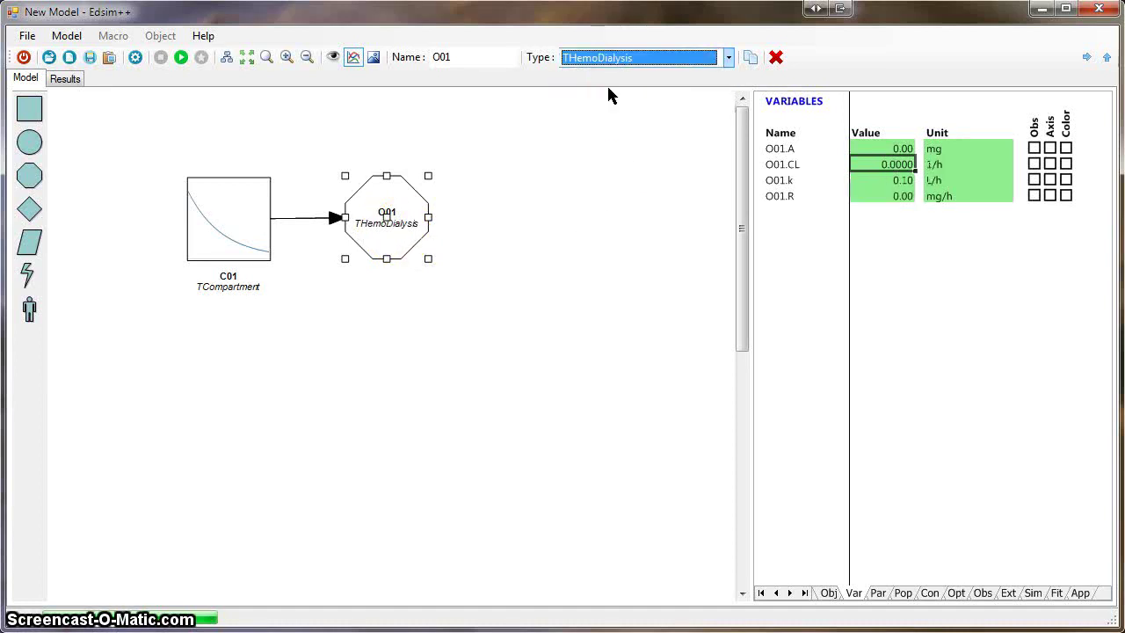
pyautogui.click(181, 57)
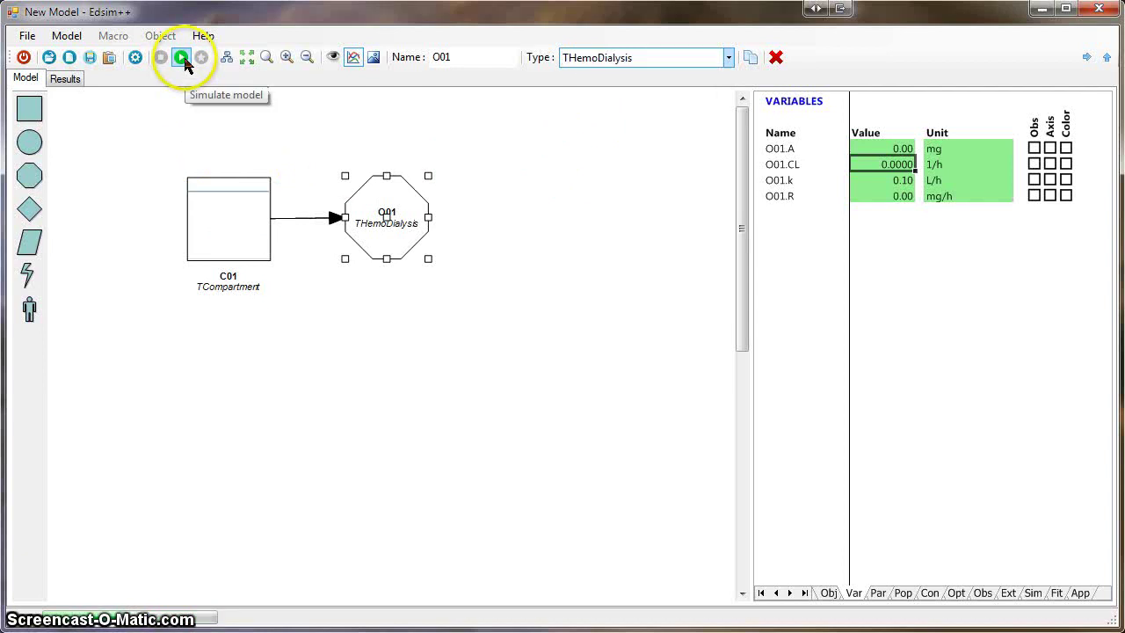
pyautogui.click(65, 81)
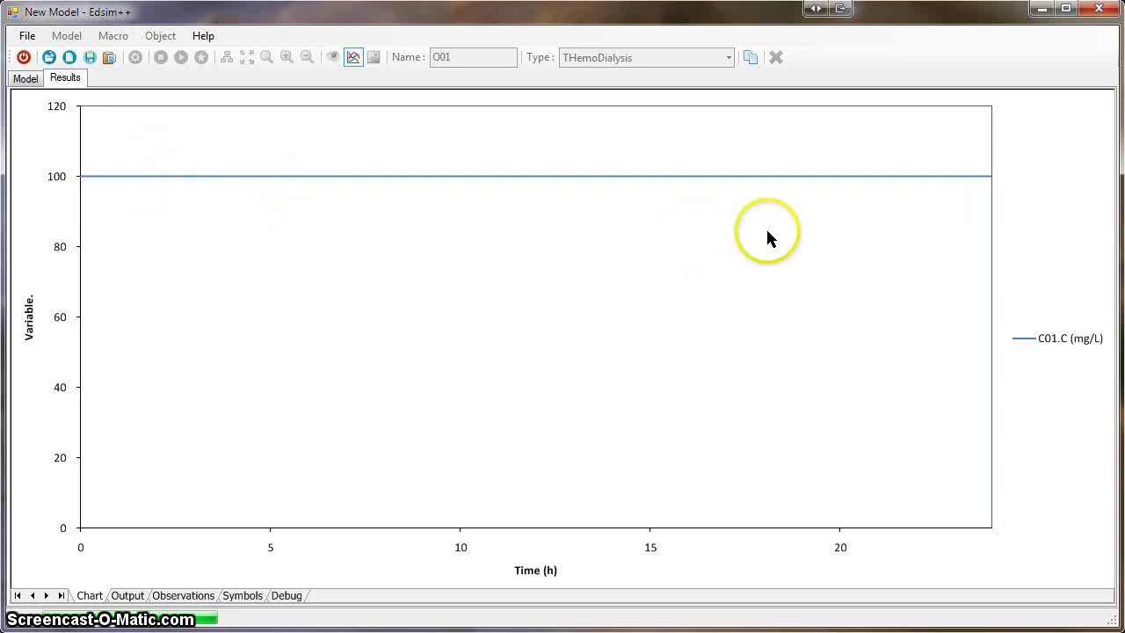
pyautogui.click(28, 79)
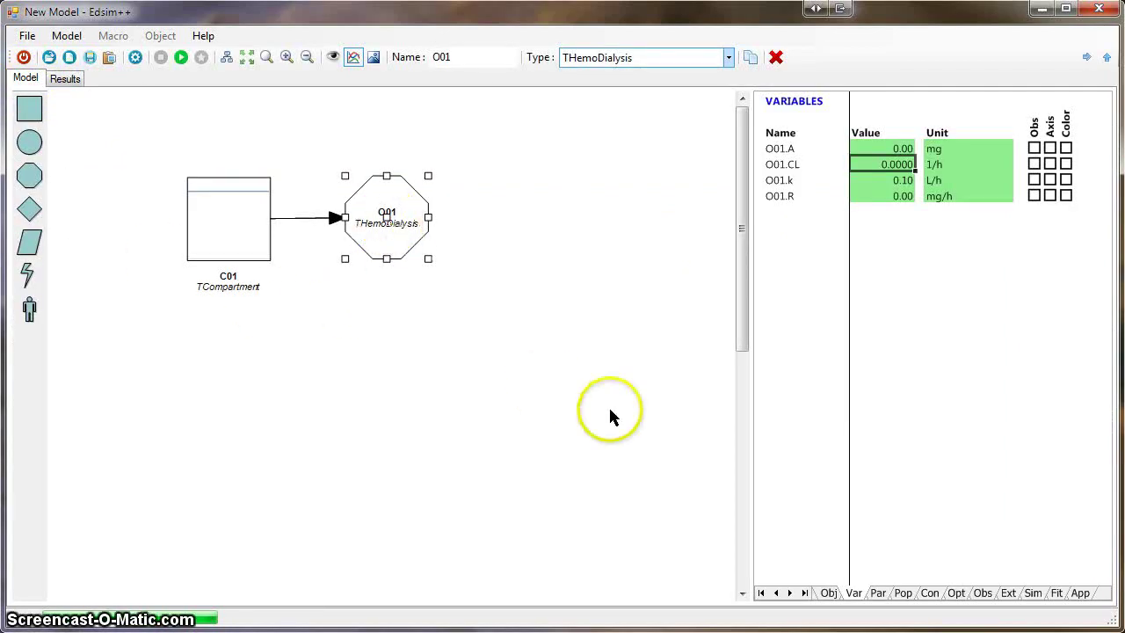
# Enter a dialysis event for O01 with Flow 1 L/h, Tnul 4 h and Tdur 24 h.
pyautogui.click(828, 593)
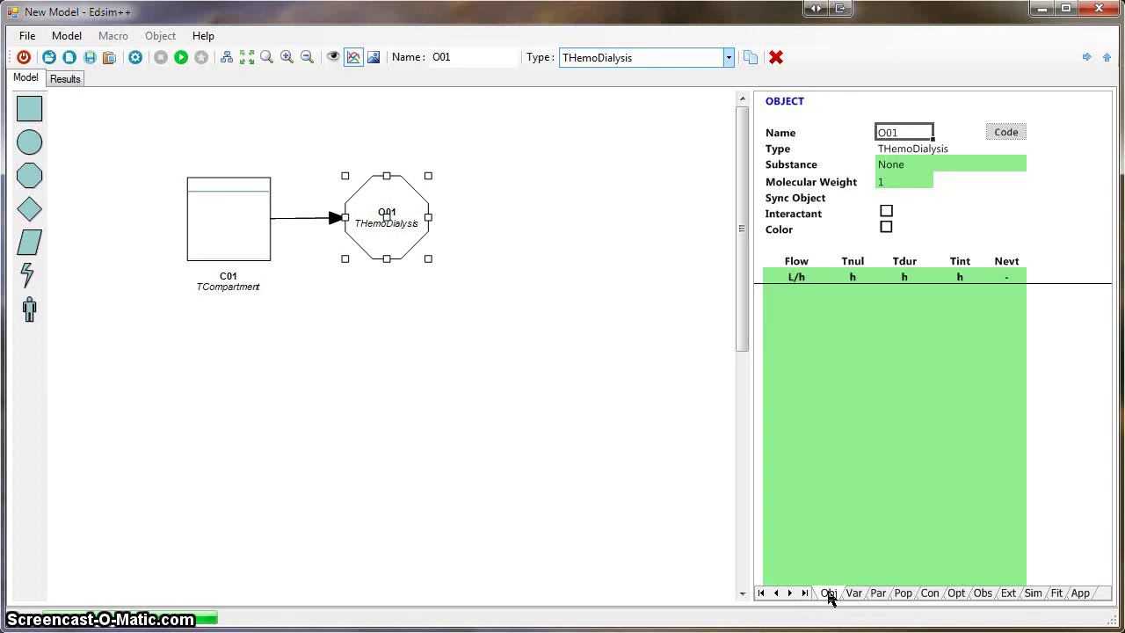
pyautogui.click(796, 297)
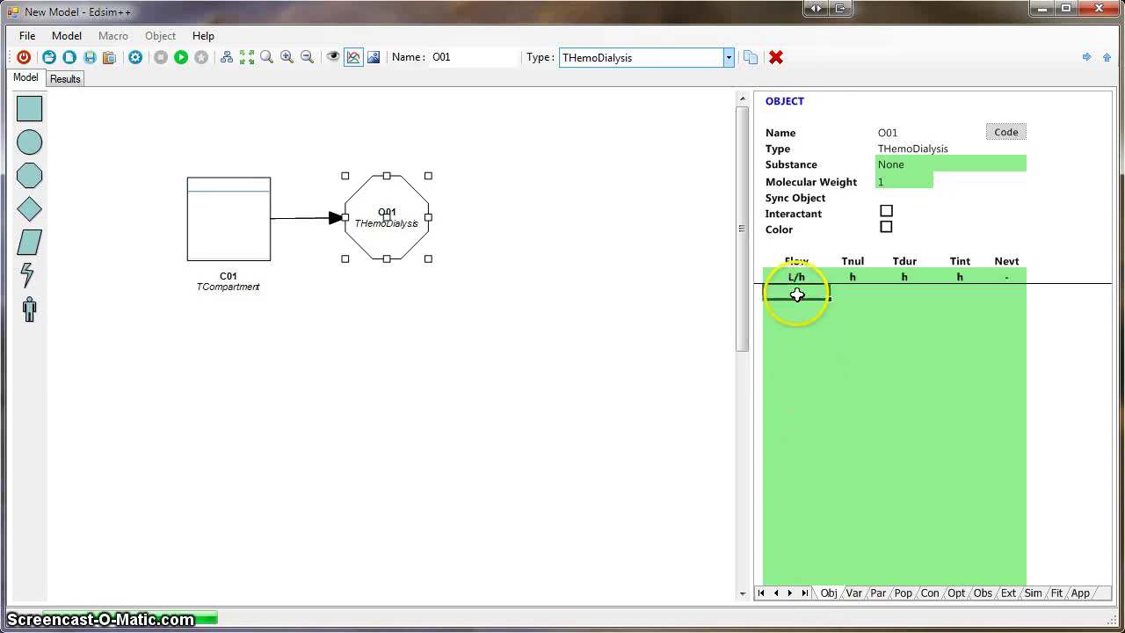
pyautogui.click(850, 303)
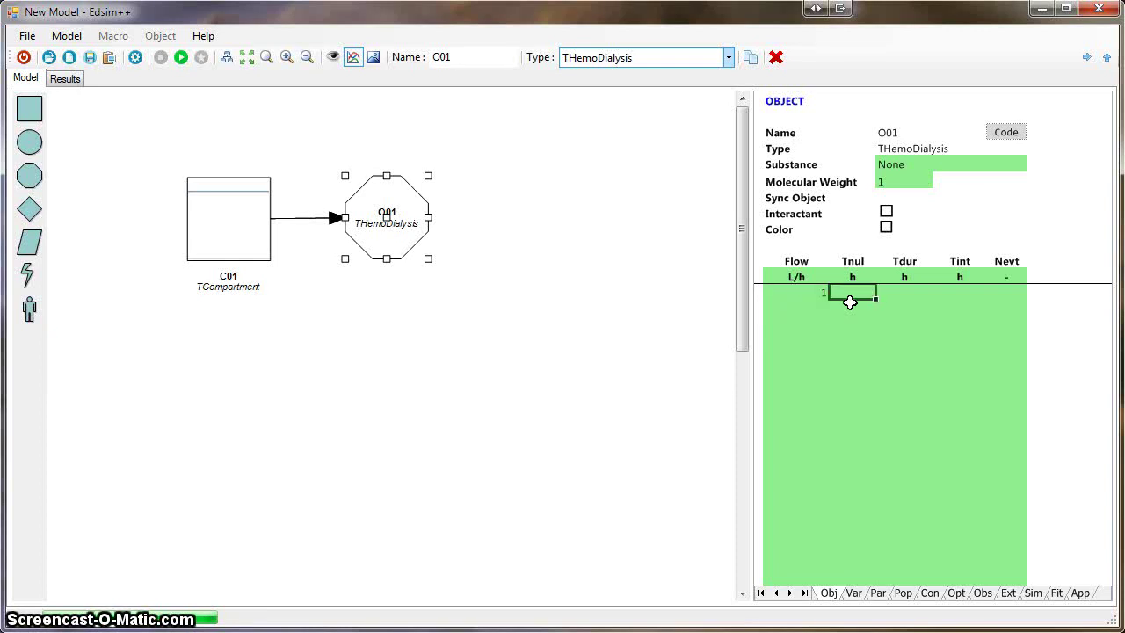
pyautogui.write('4')
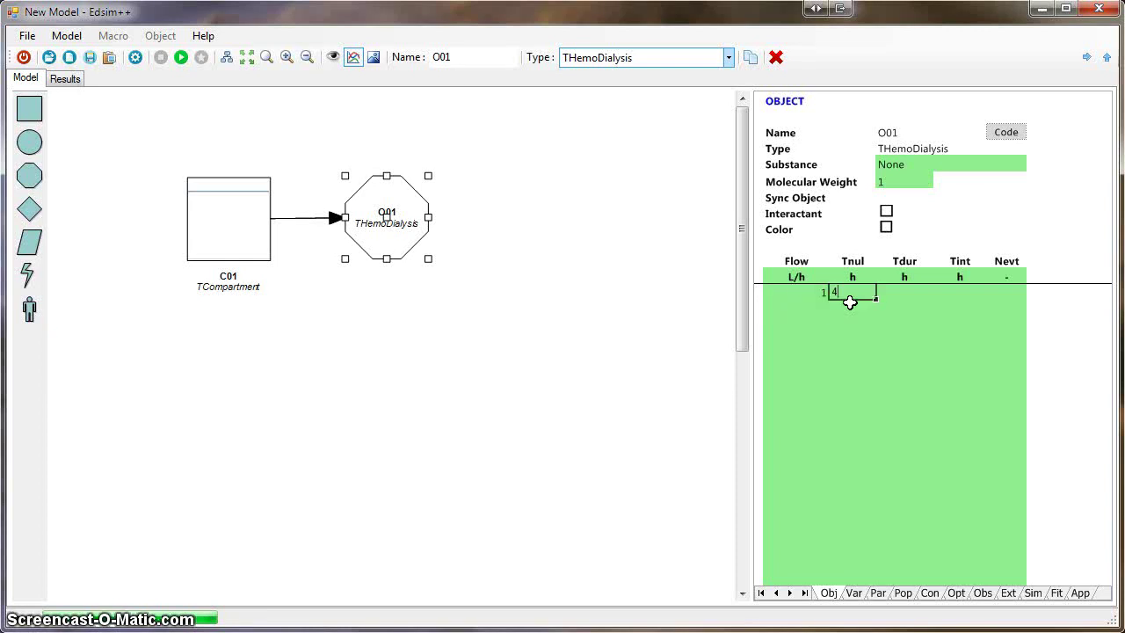
pyautogui.press('Tab')
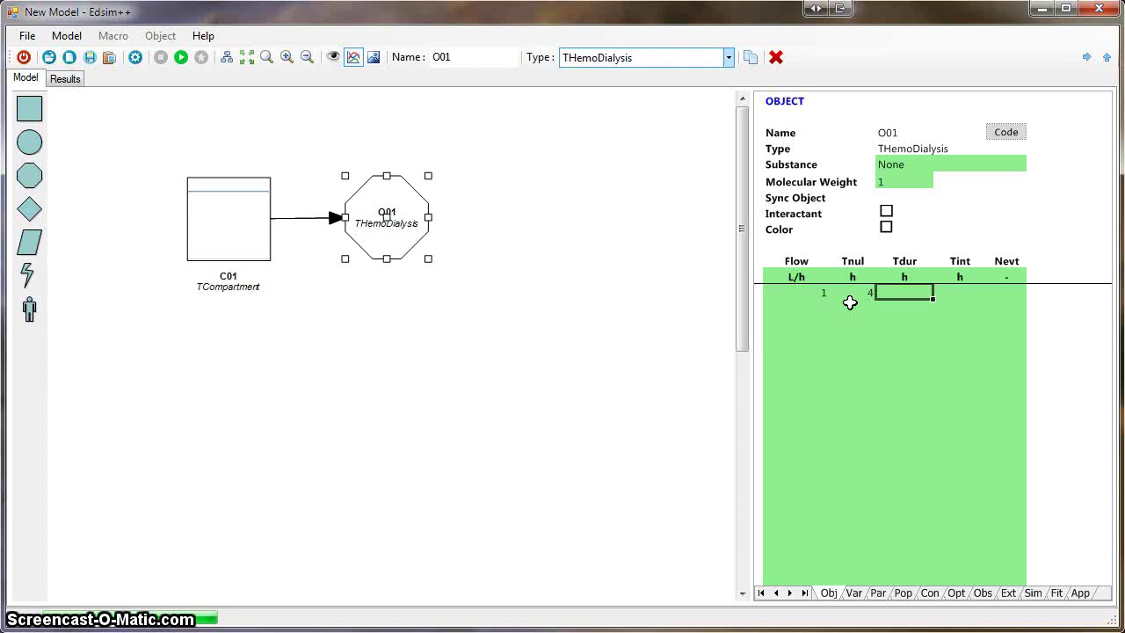
pyautogui.write('24')
pyautogui.press('Return')
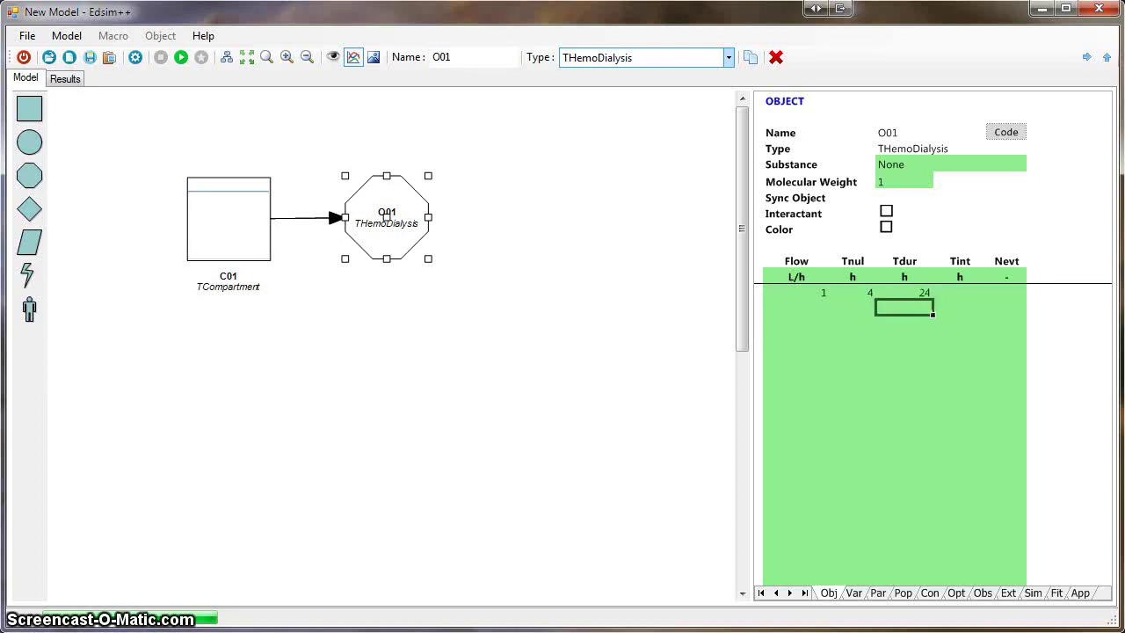
# Simulate the model with the dialysis event entered for O01 and view the resulting concentration chart.
pyautogui.press('Tab')
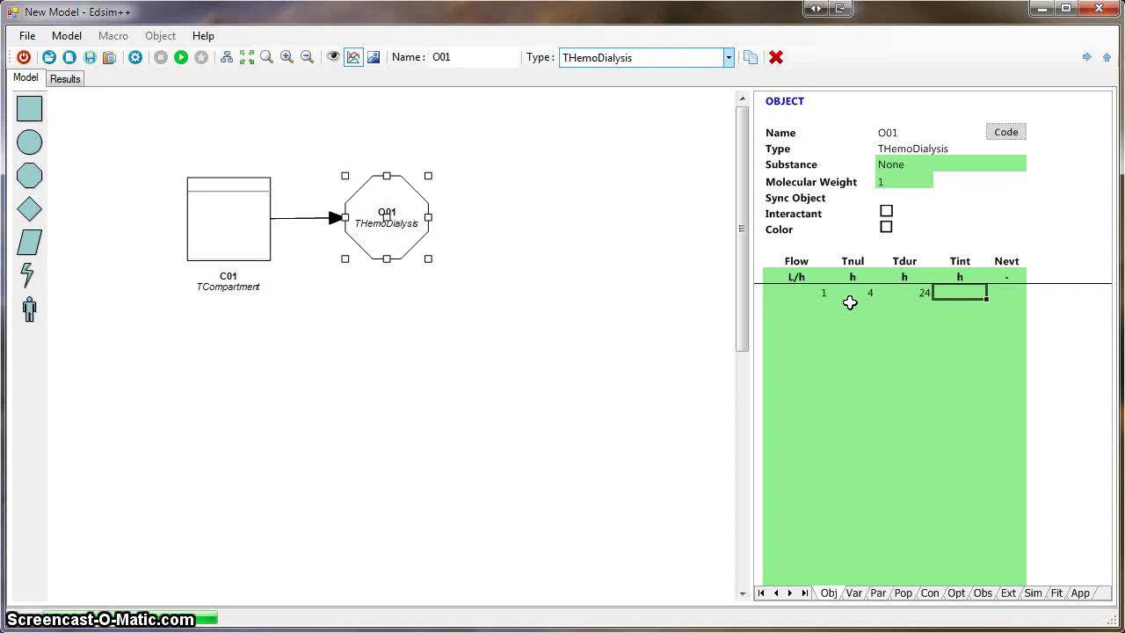
pyautogui.press('Down')
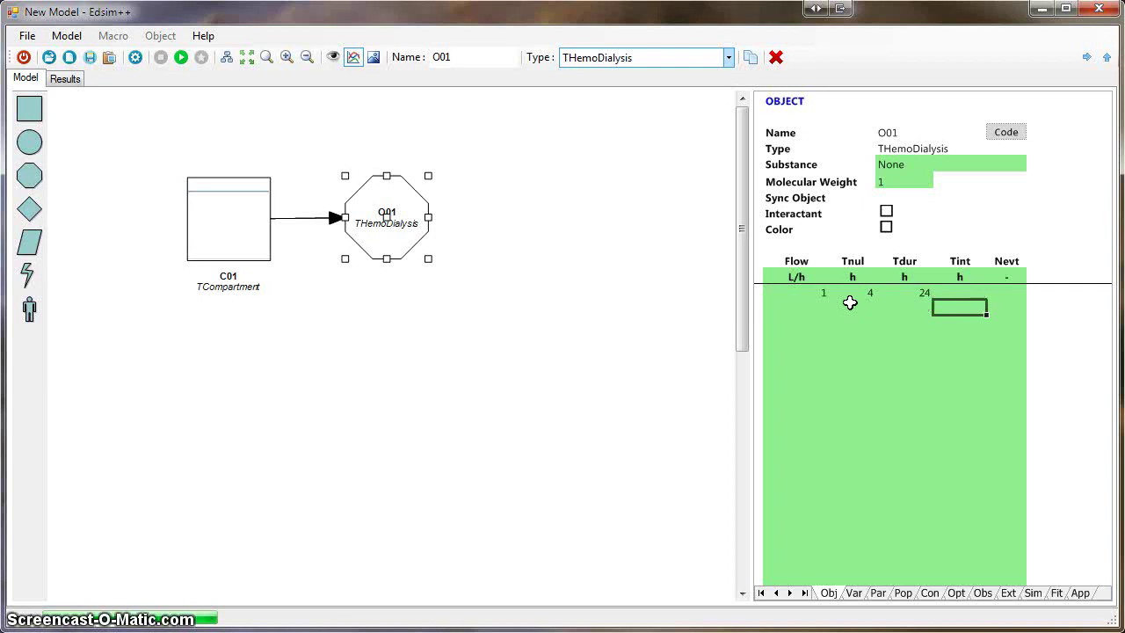
pyautogui.click(182, 59)
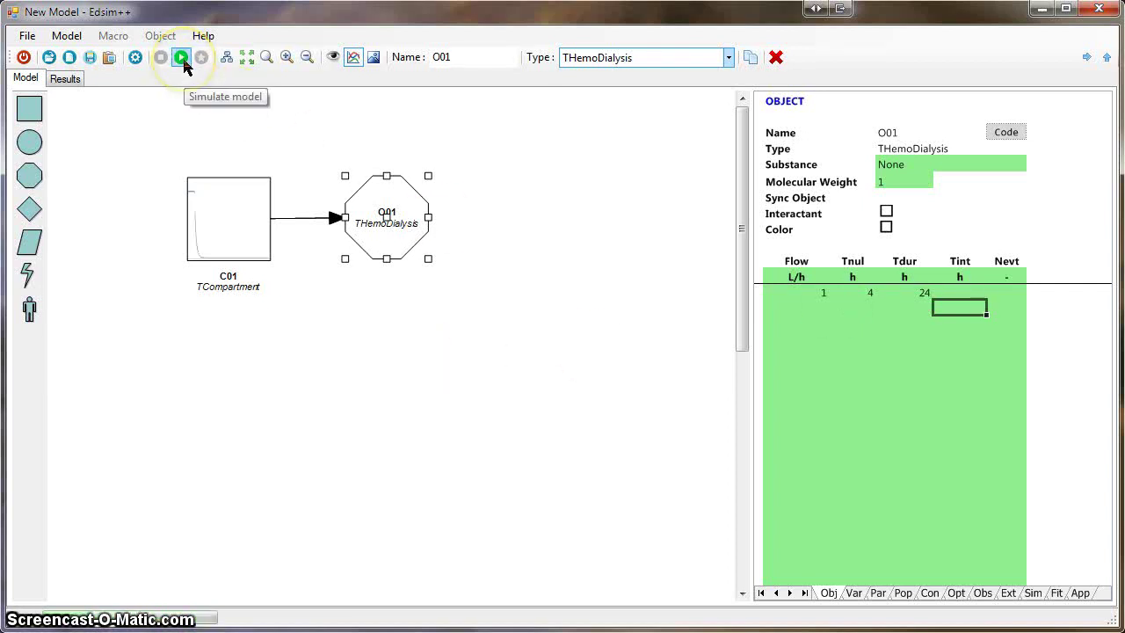
pyautogui.click(63, 80)
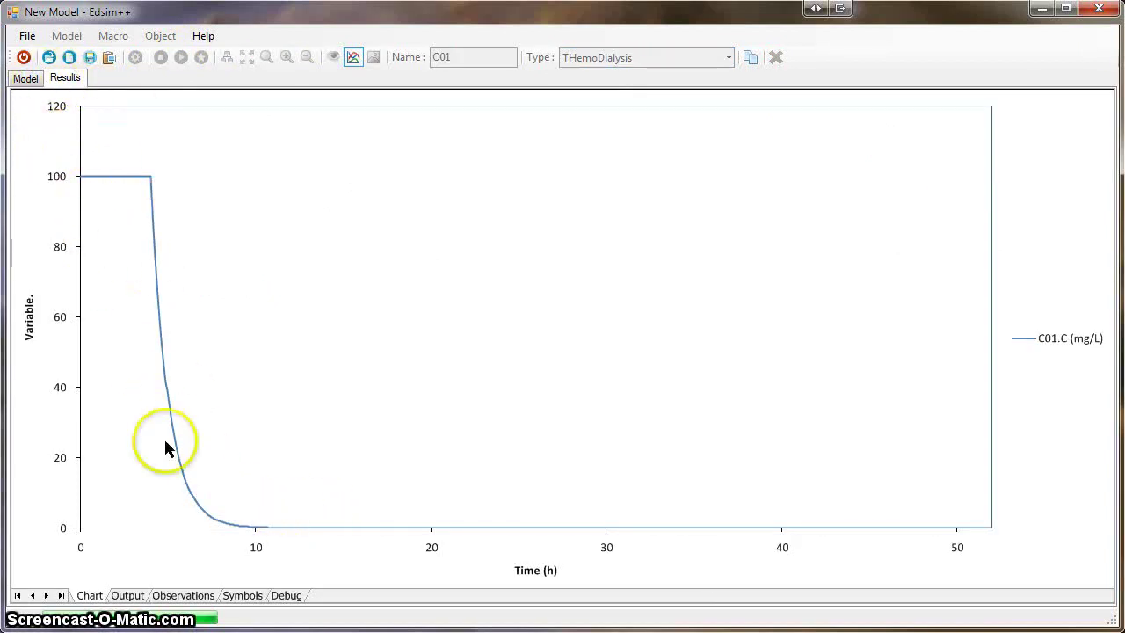
# Set the constant O01.Eec to 0.5, simulate the model again and view the chart.
pyautogui.click(27, 79)
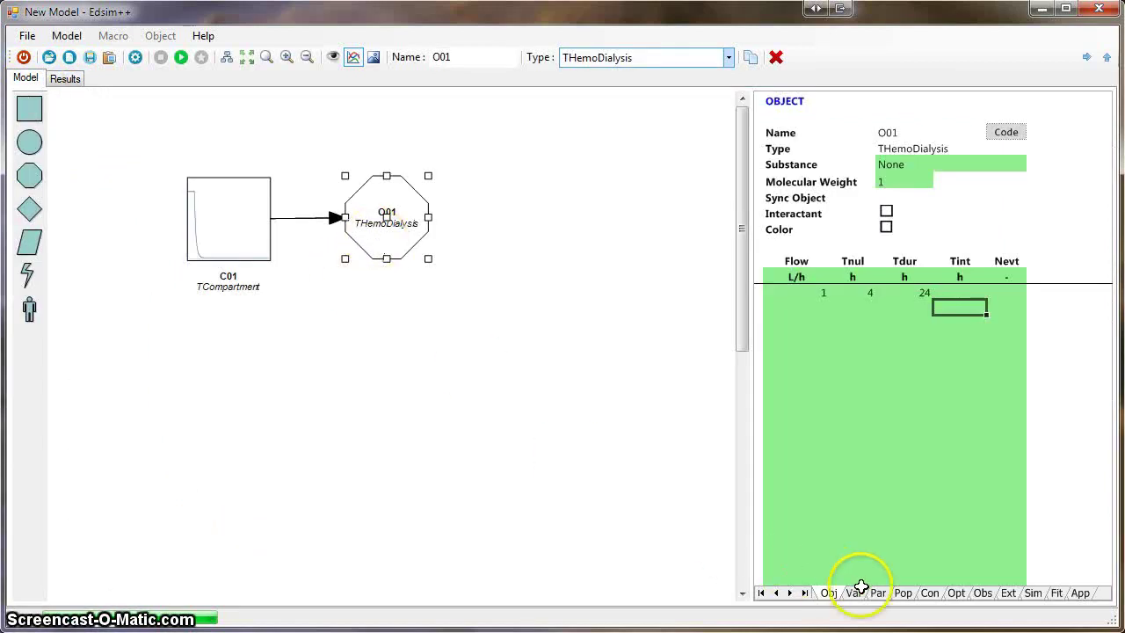
pyautogui.click(928, 593)
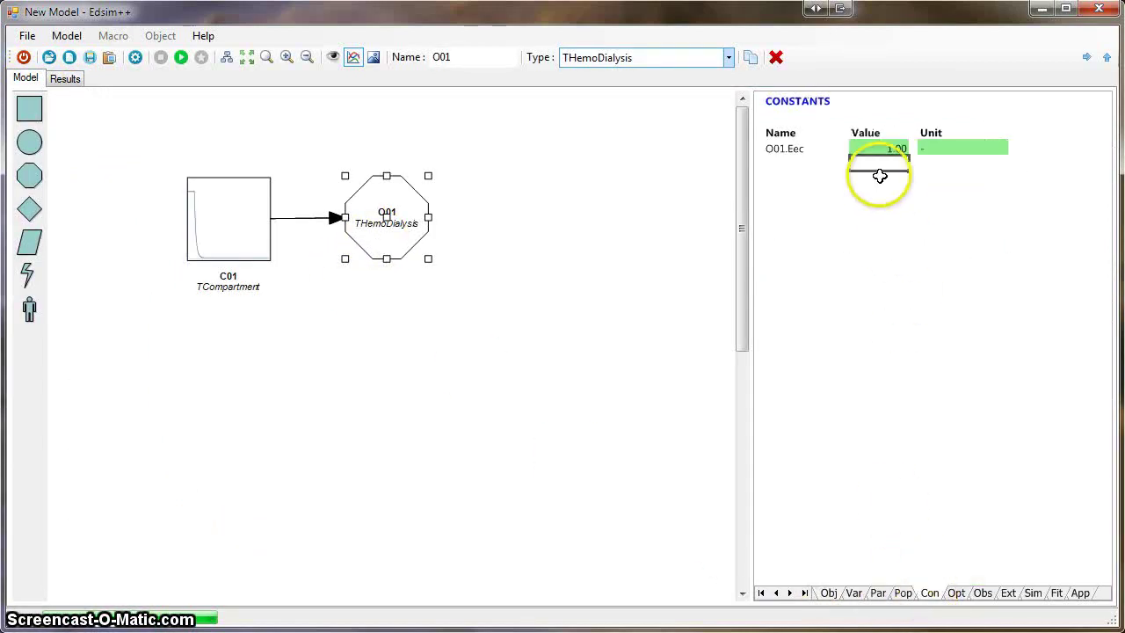
pyautogui.click(878, 148)
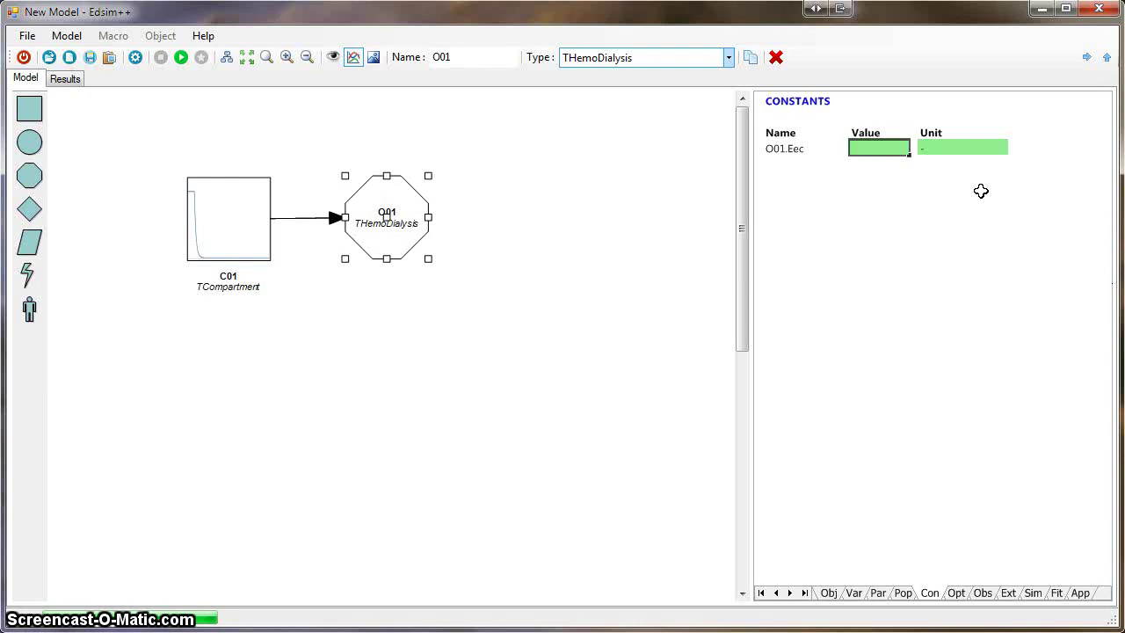
pyautogui.press('Return')
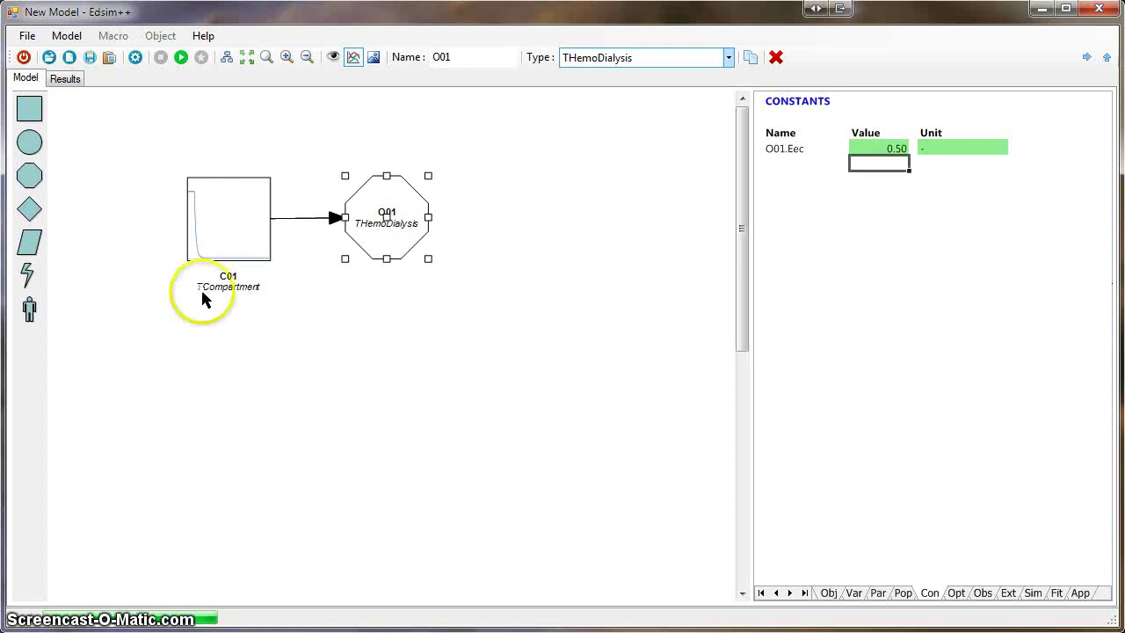
pyautogui.click(181, 58)
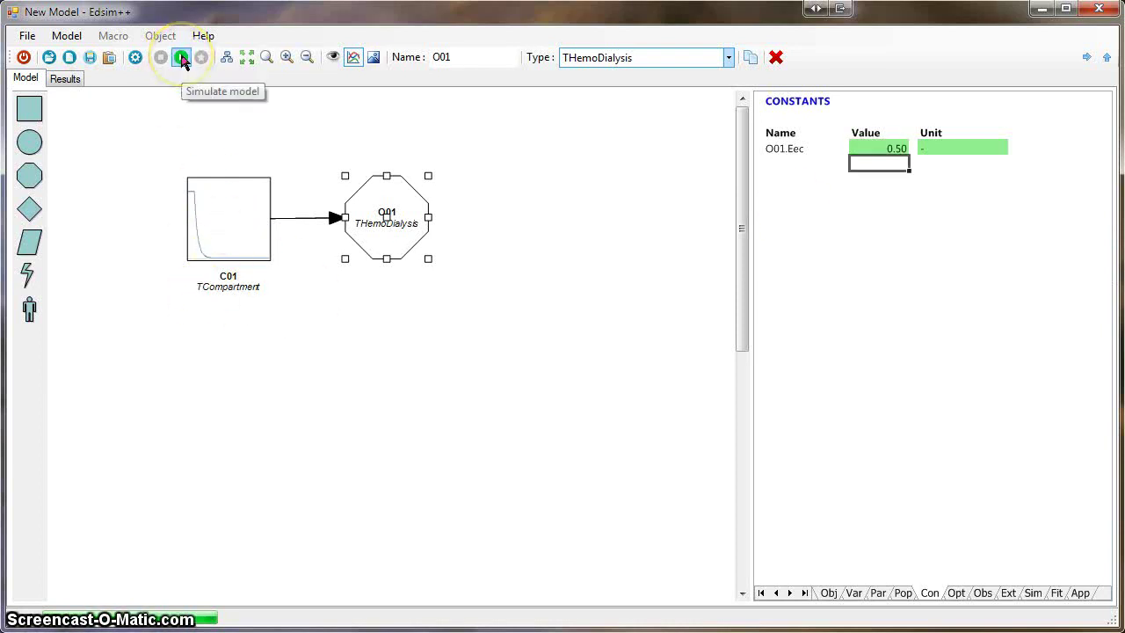
pyautogui.click(62, 79)
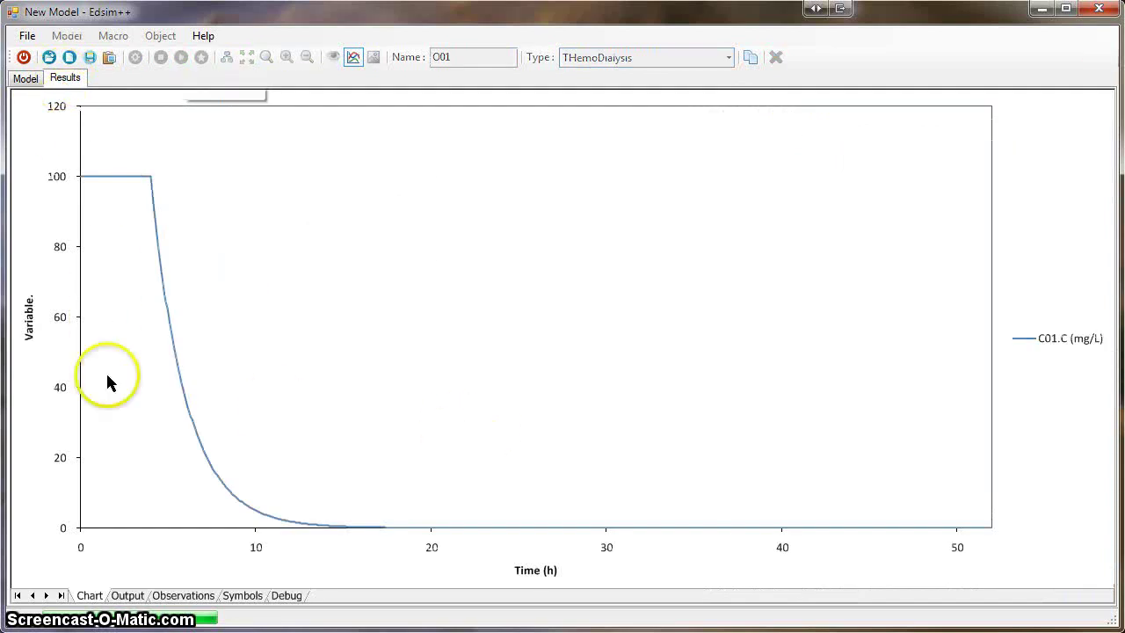
# Duplicate compartment C01 together with its linked output O01 and place the copy below the original pair.
pyautogui.click(34, 79)
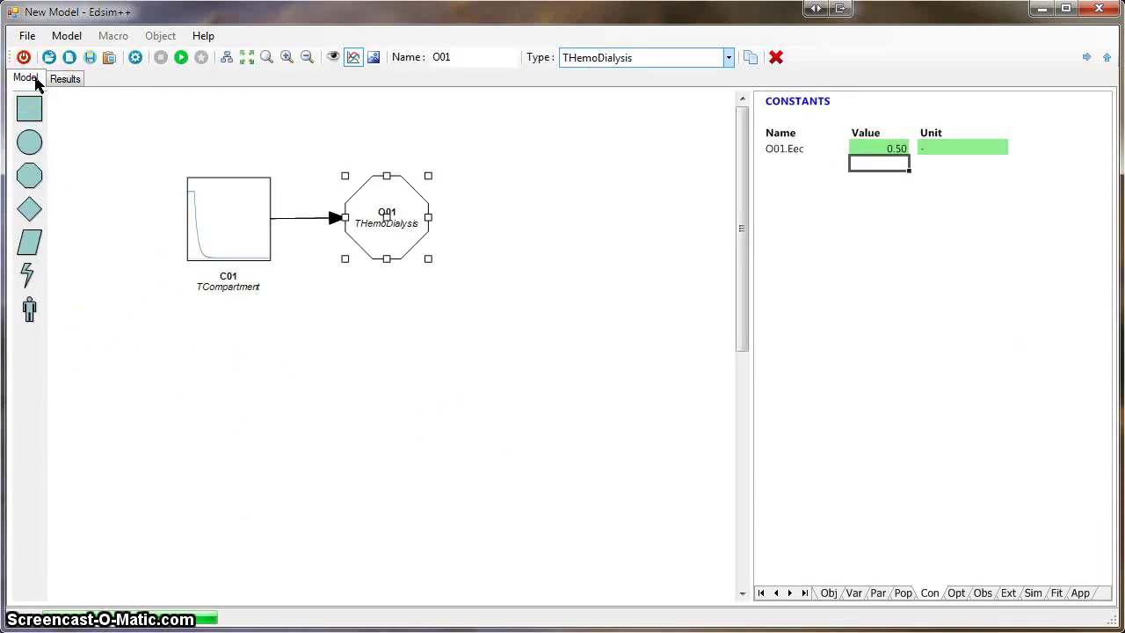
pyautogui.moveTo(125, 138); pyautogui.dragTo(493, 358)
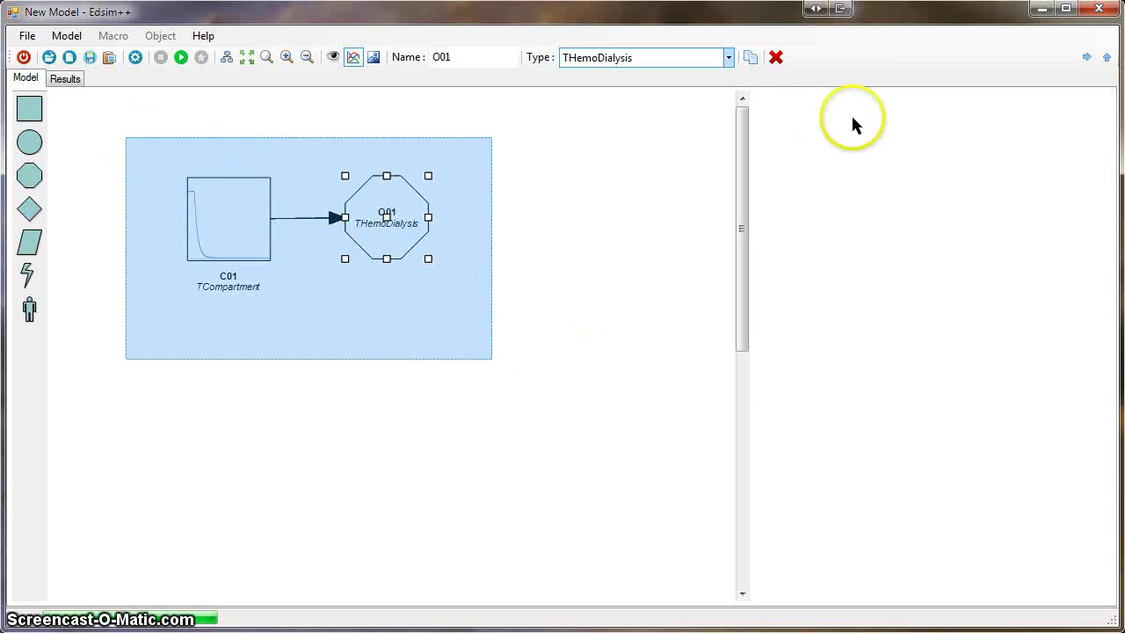
pyautogui.click(749, 58)
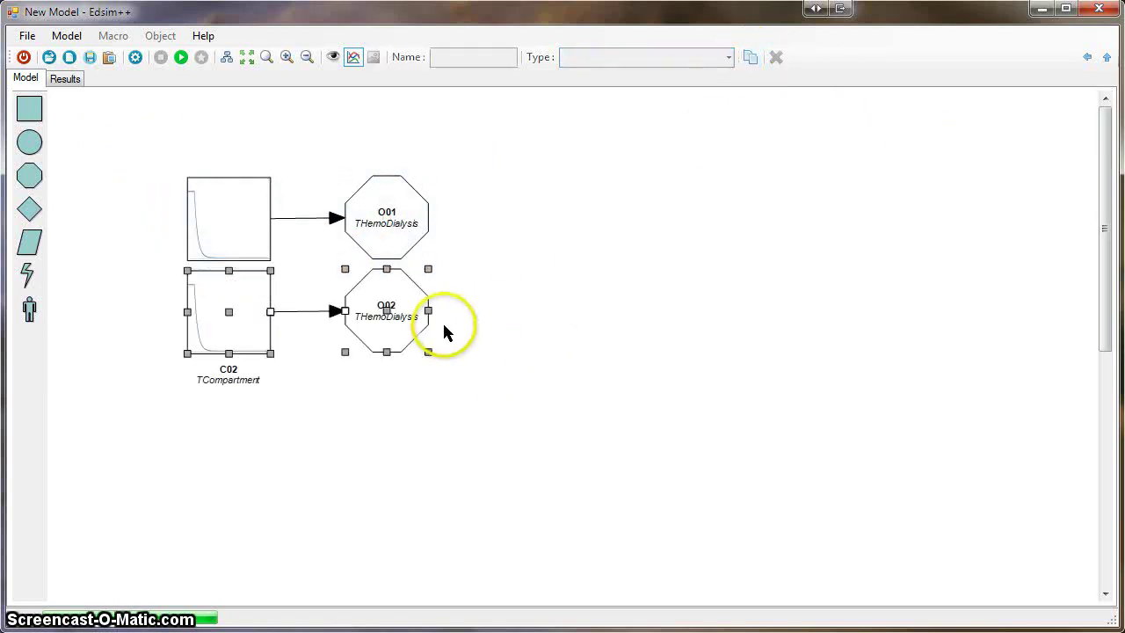
pyautogui.moveTo(381, 307); pyautogui.dragTo(382, 388)
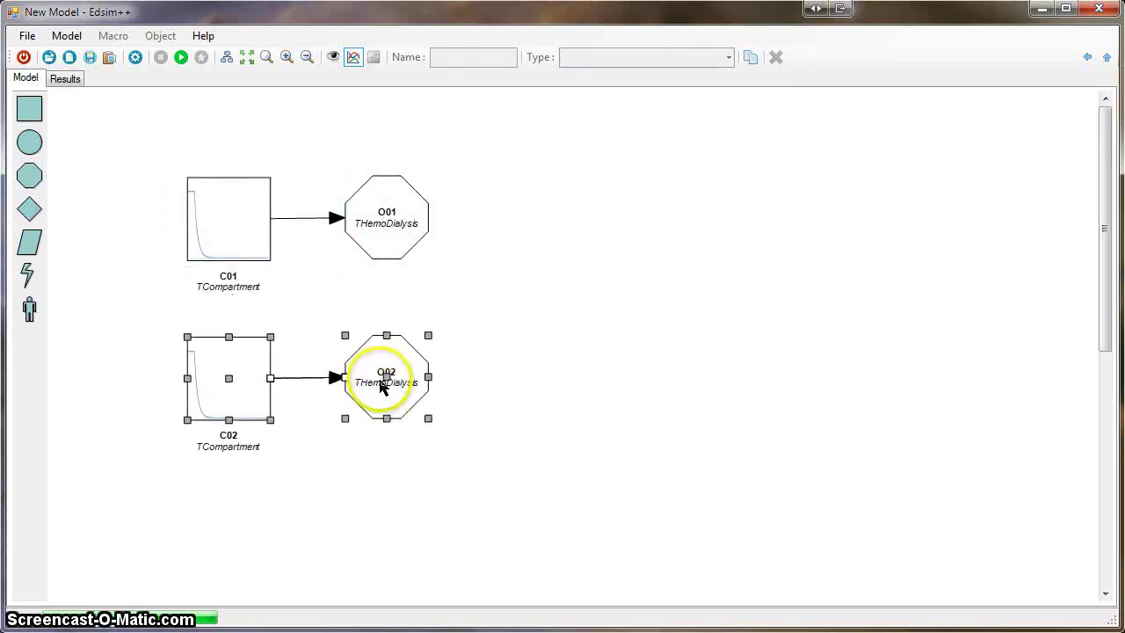
pyautogui.click(504, 394)
# Change the type of the copied output O02 to TPeriDialysis.
pyautogui.click(404, 400)
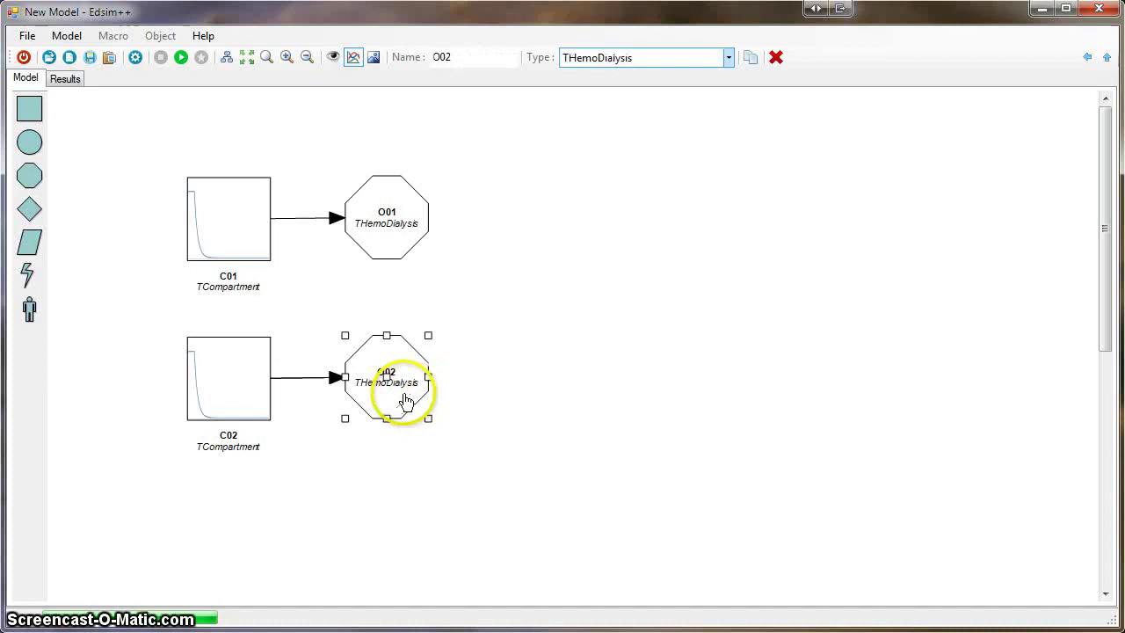
pyautogui.click(610, 58)
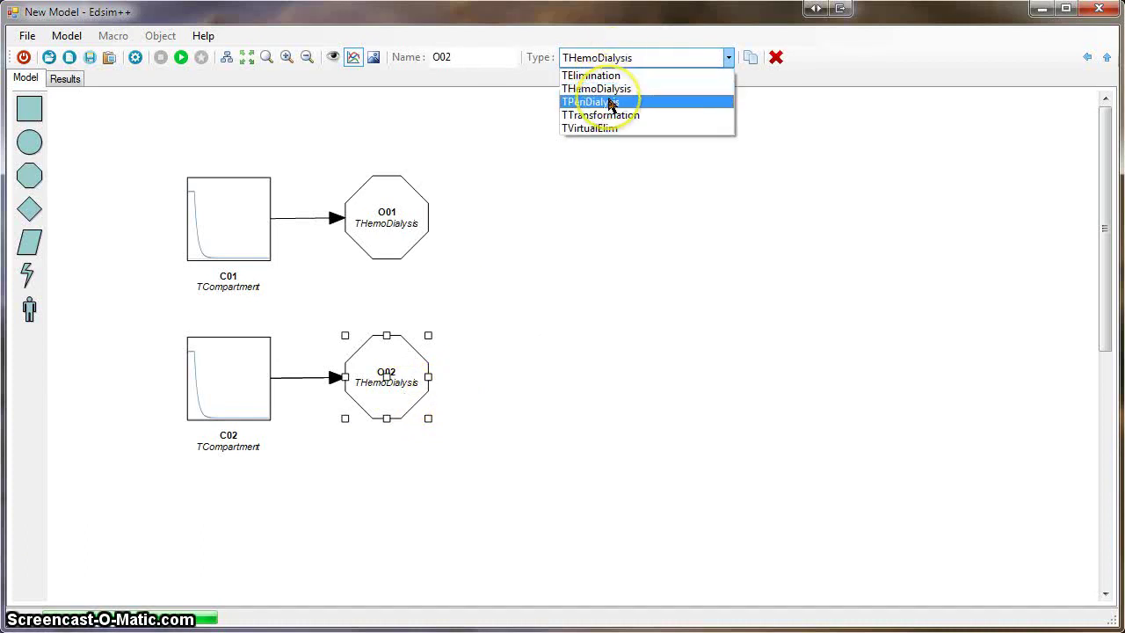
pyautogui.click(610, 102)
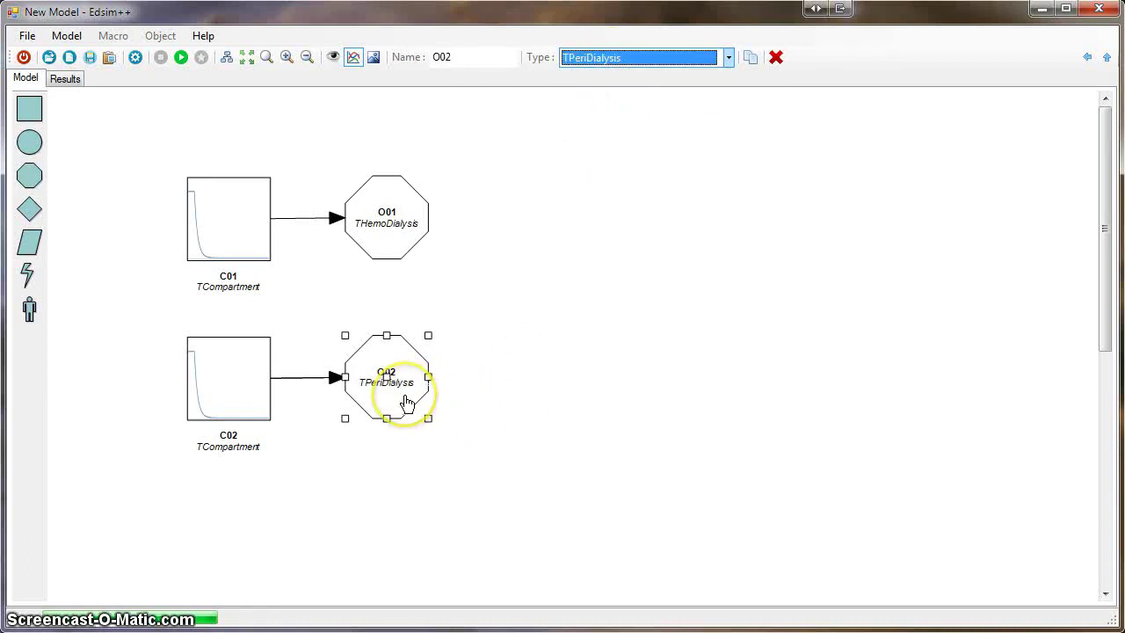
# Enter a dialysis event for O02 with Volume 1 L, Tnul 4 h, Tdur 24 h, Tint 8 h and Nevt 1.
pyautogui.doubleClick(407, 403)
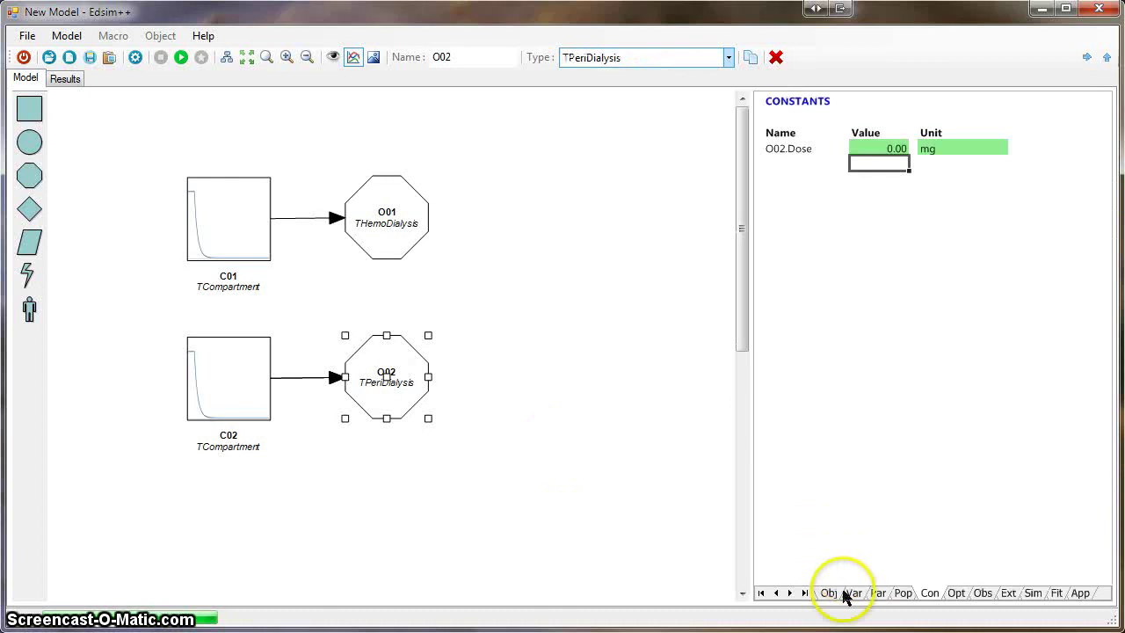
pyautogui.click(829, 594)
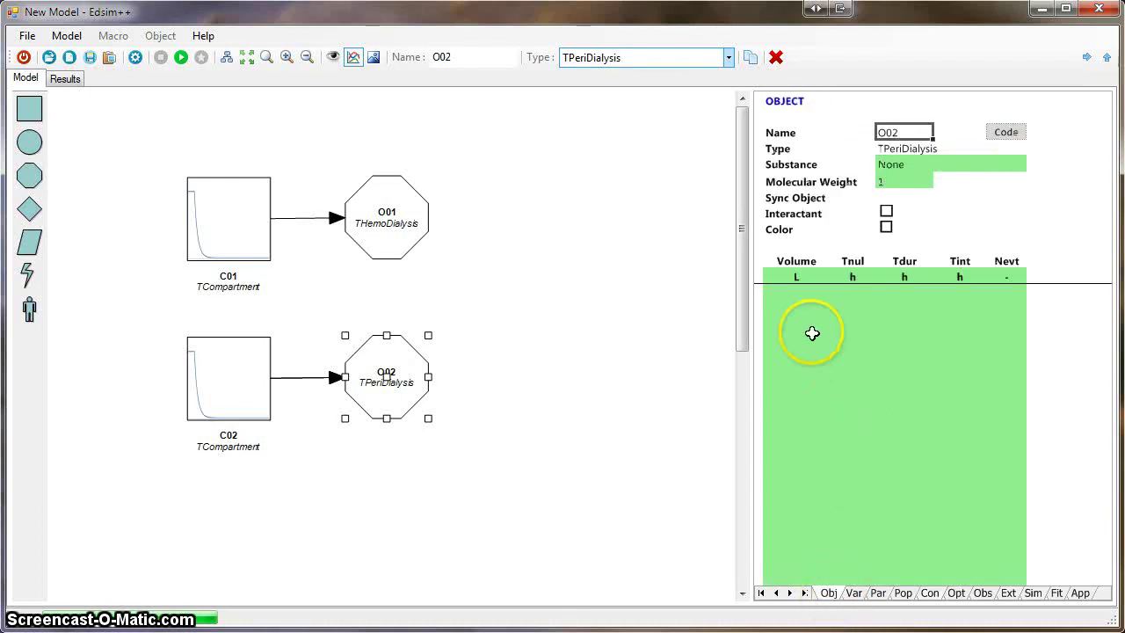
pyautogui.click(793, 293)
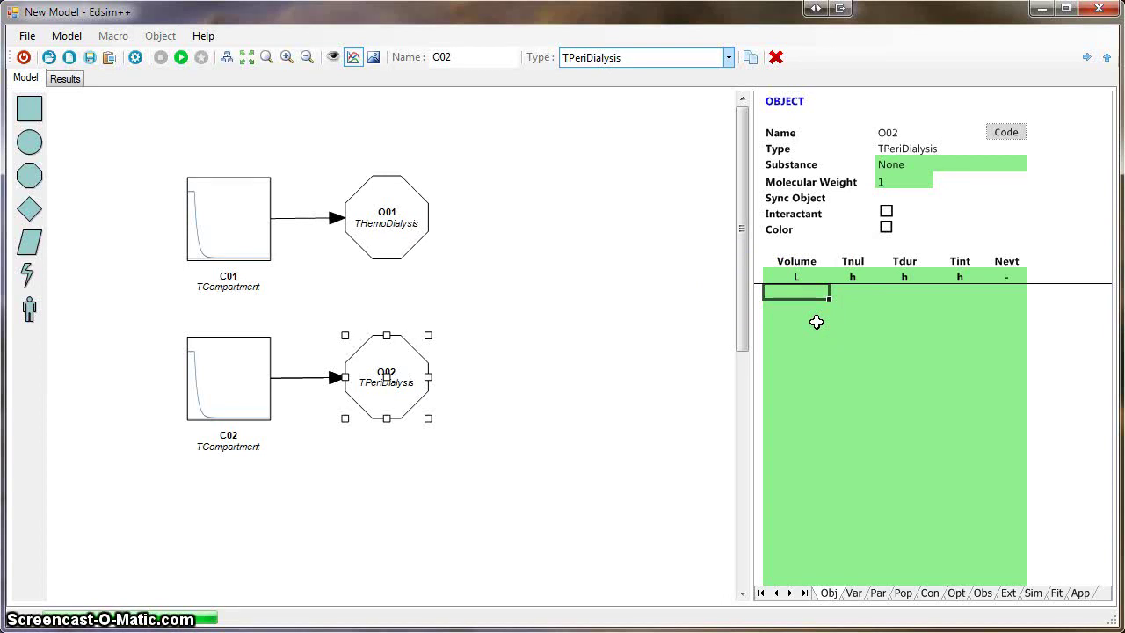
pyautogui.press('Return')
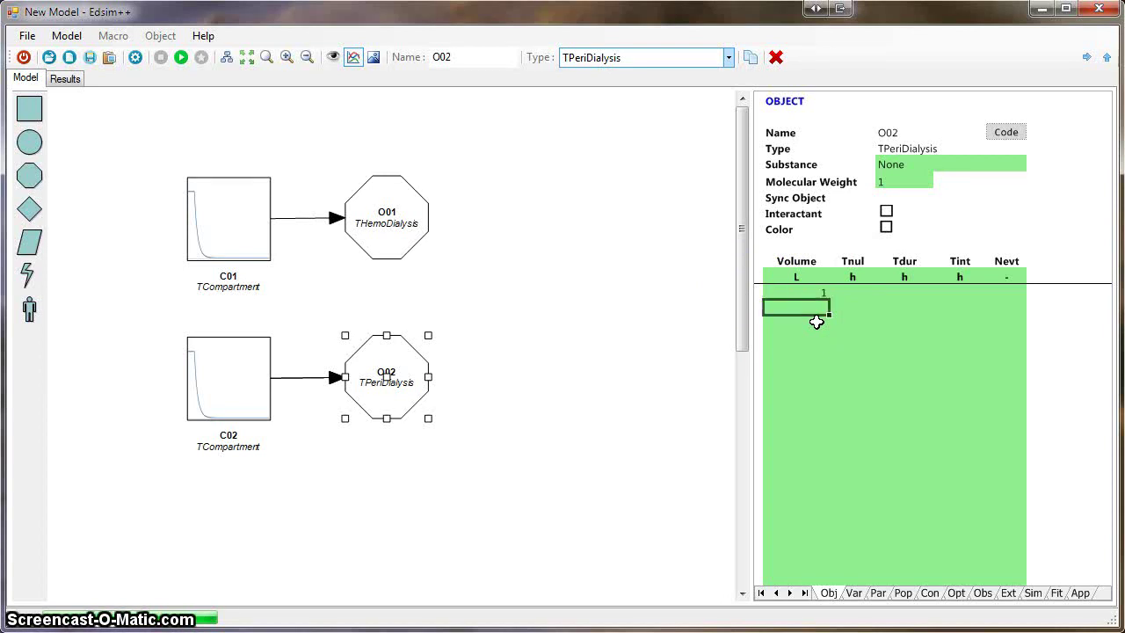
pyautogui.press('Up')
pyautogui.press('Right')
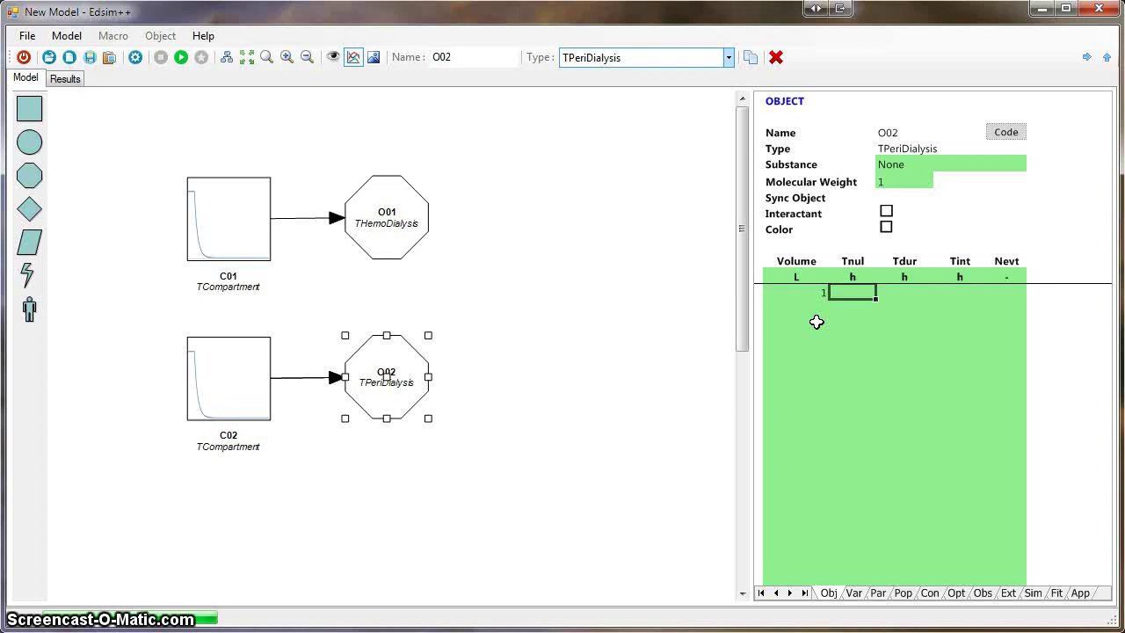
pyautogui.write('4')
pyautogui.press('Tab')
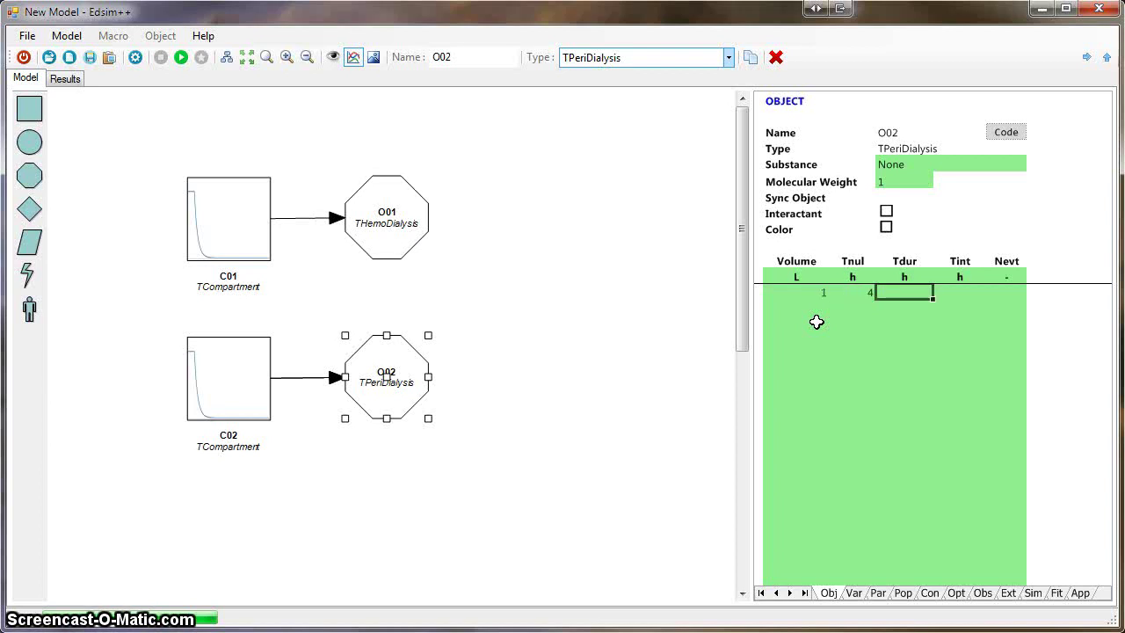
pyautogui.write('24')
pyautogui.press('Tab')
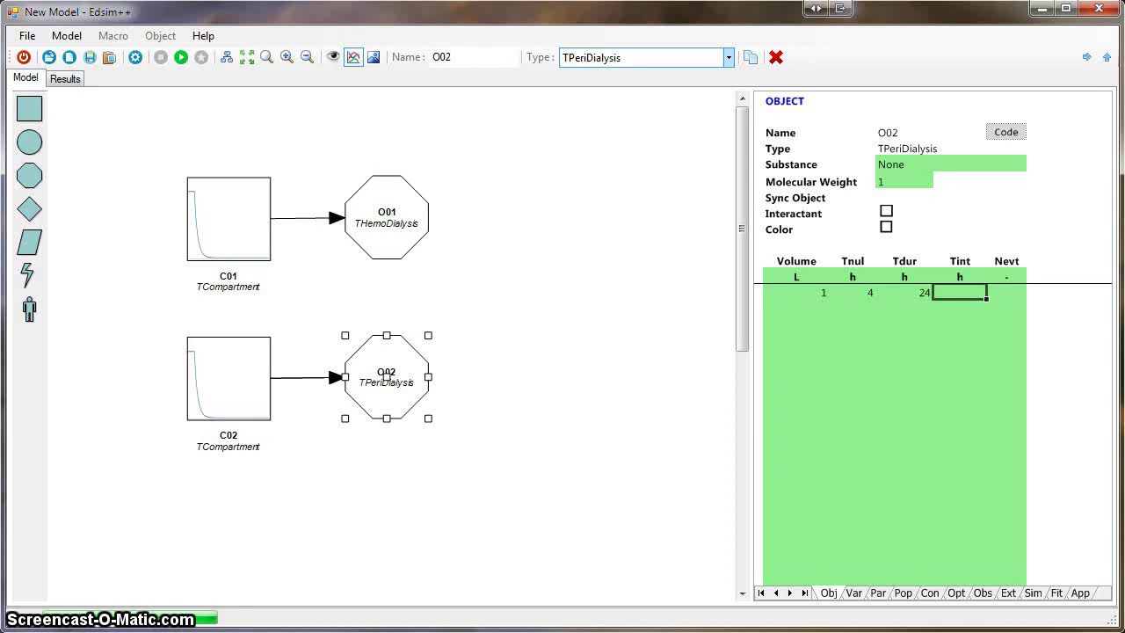
pyautogui.write('8')
pyautogui.press('Tab')
pyautogui.write('1')
pyautogui.press('Return')
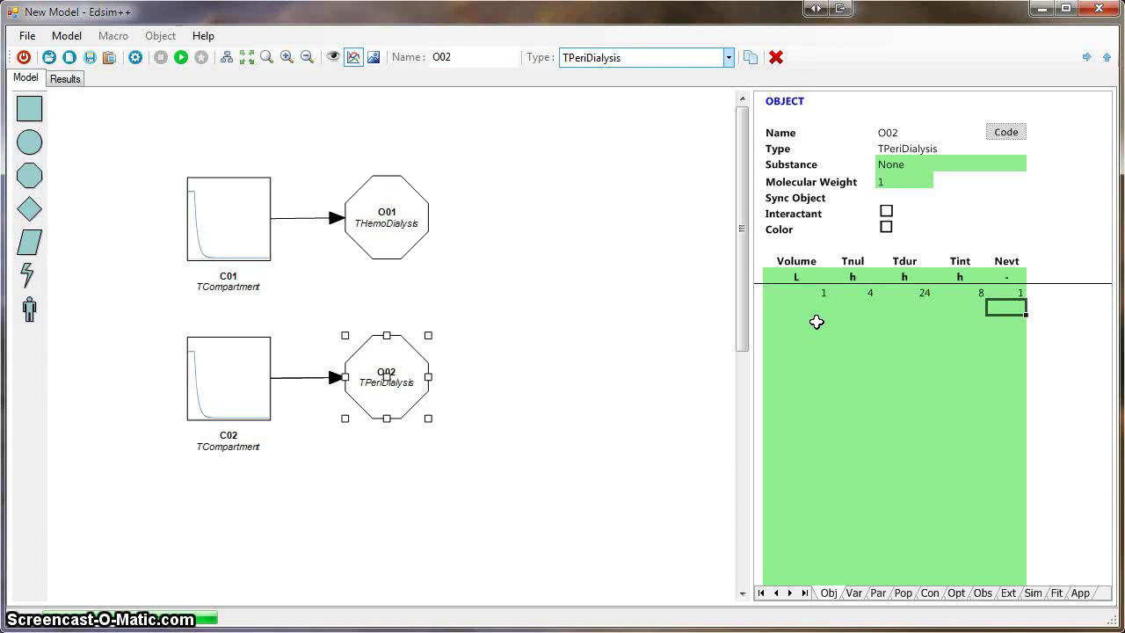
# Simulate the model and examine the C01 and C02 concentration chart with Y grid lines enabled.
pyautogui.click(182, 58)
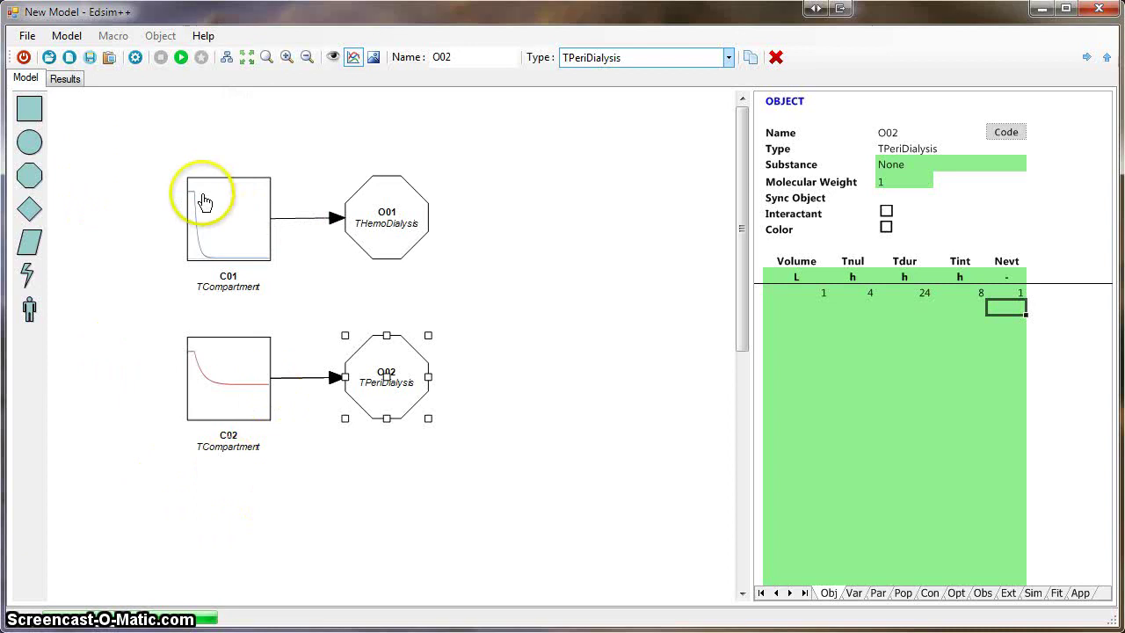
pyautogui.click(66, 79)
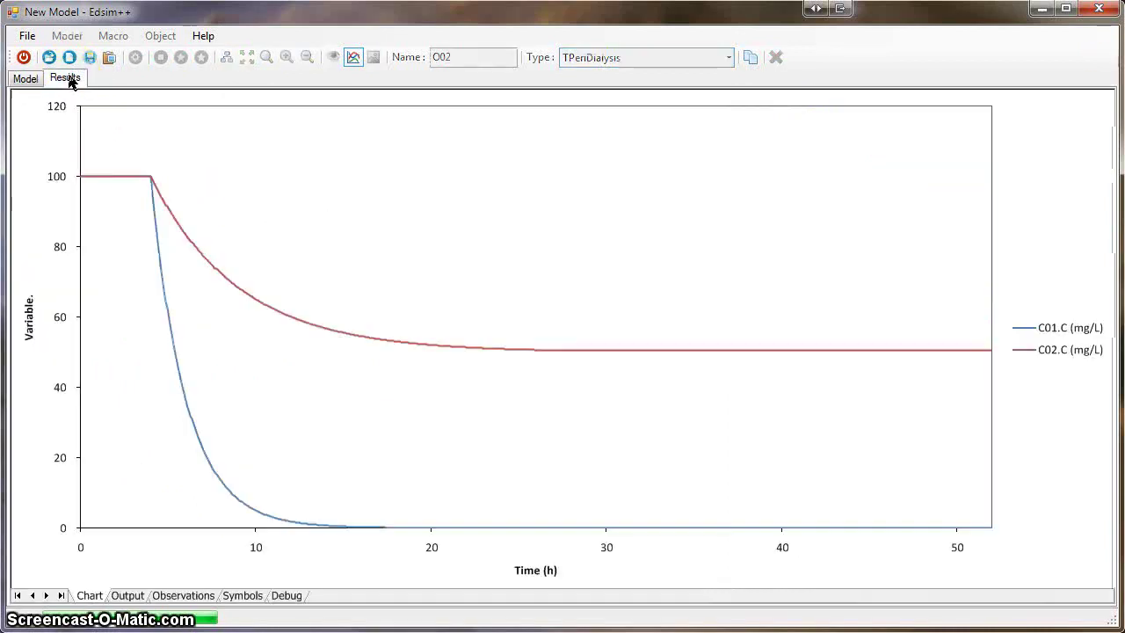
pyautogui.click(32, 82)
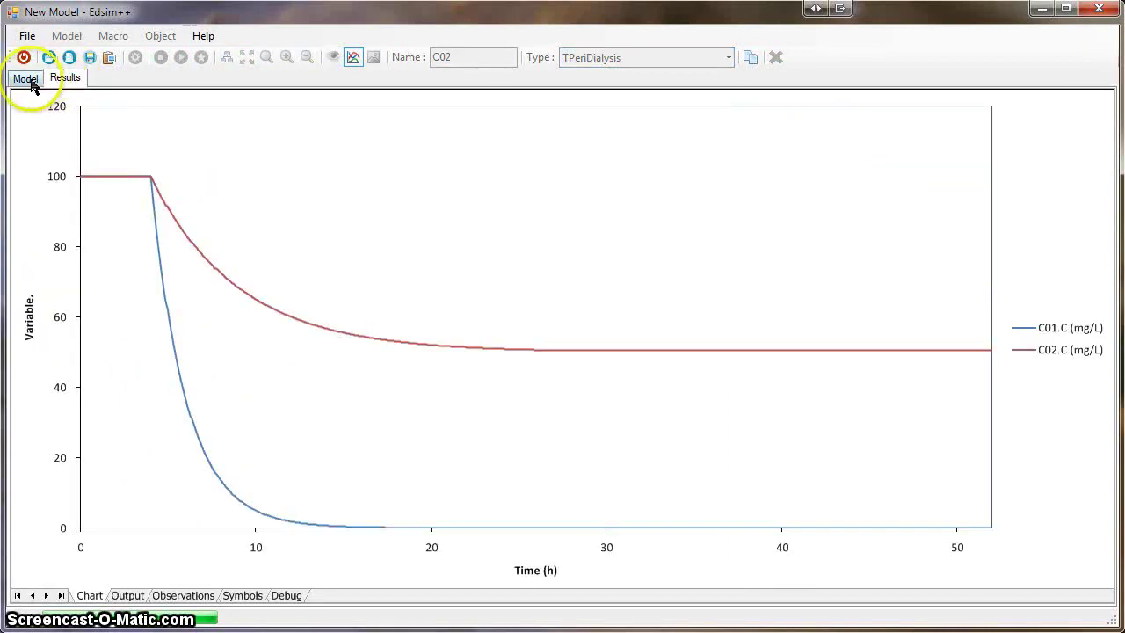
pyautogui.click(1077, 591)
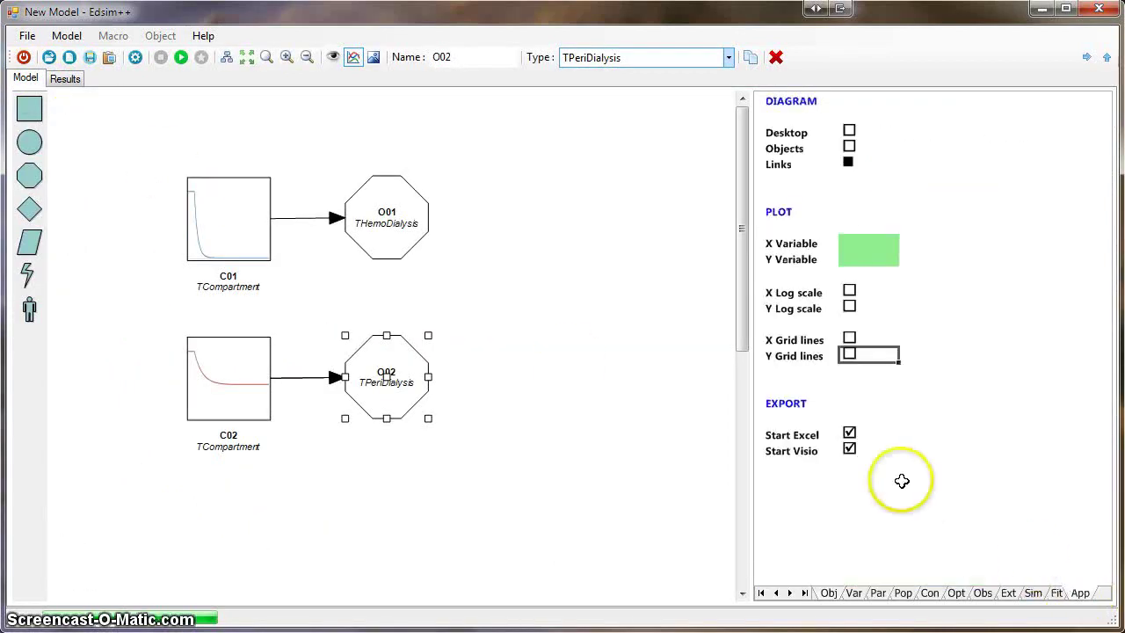
pyautogui.click(850, 355)
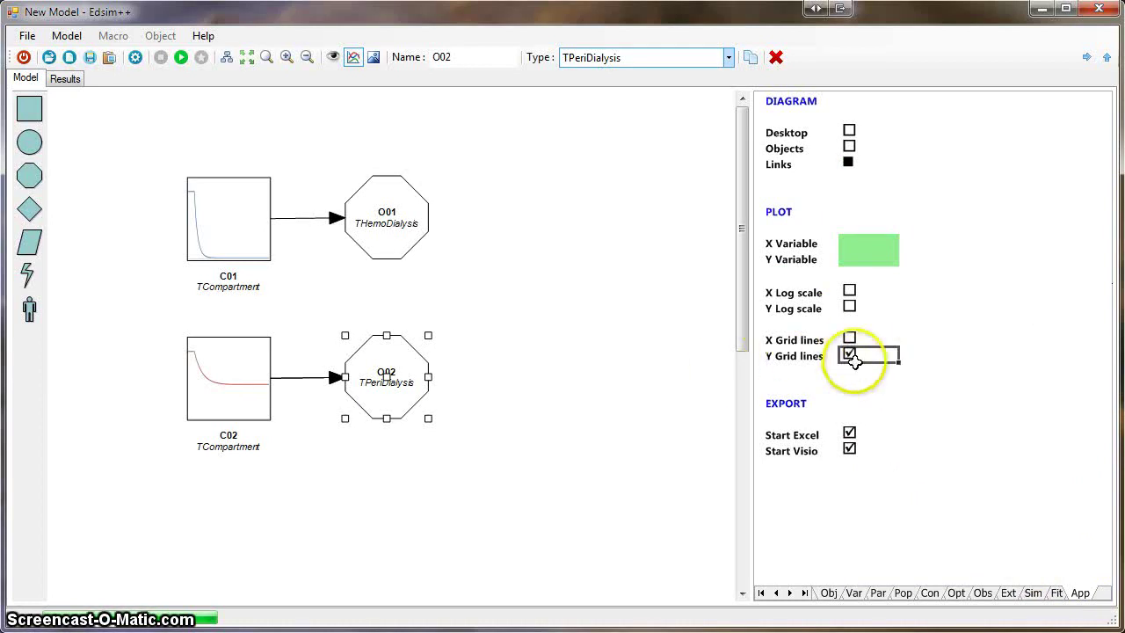
pyautogui.click(55, 80)
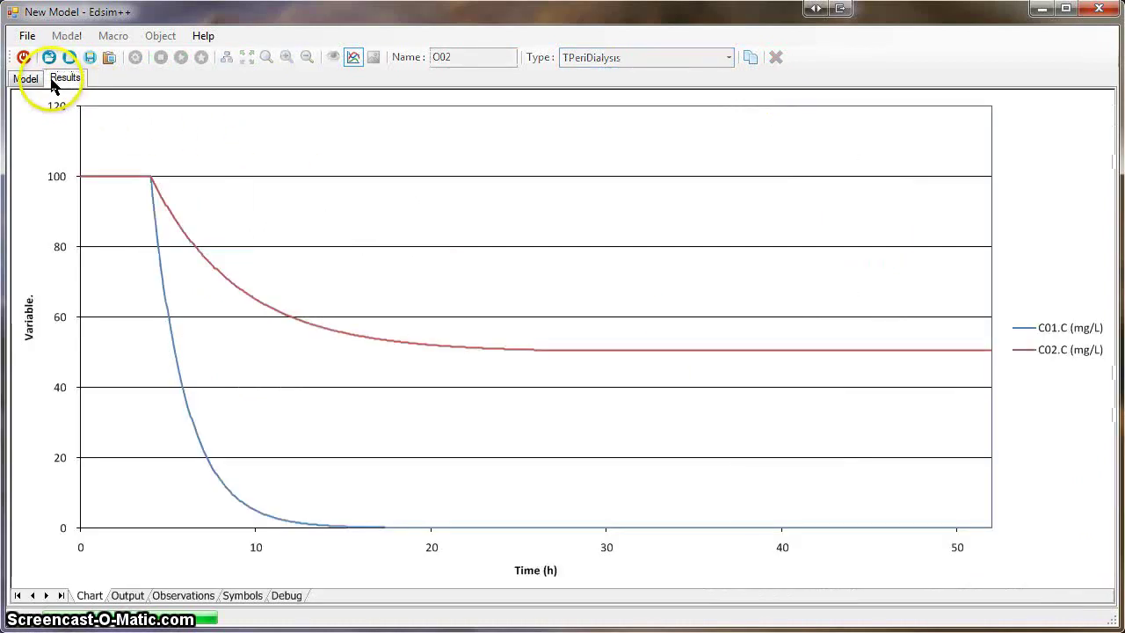
pyautogui.click(161, 234)
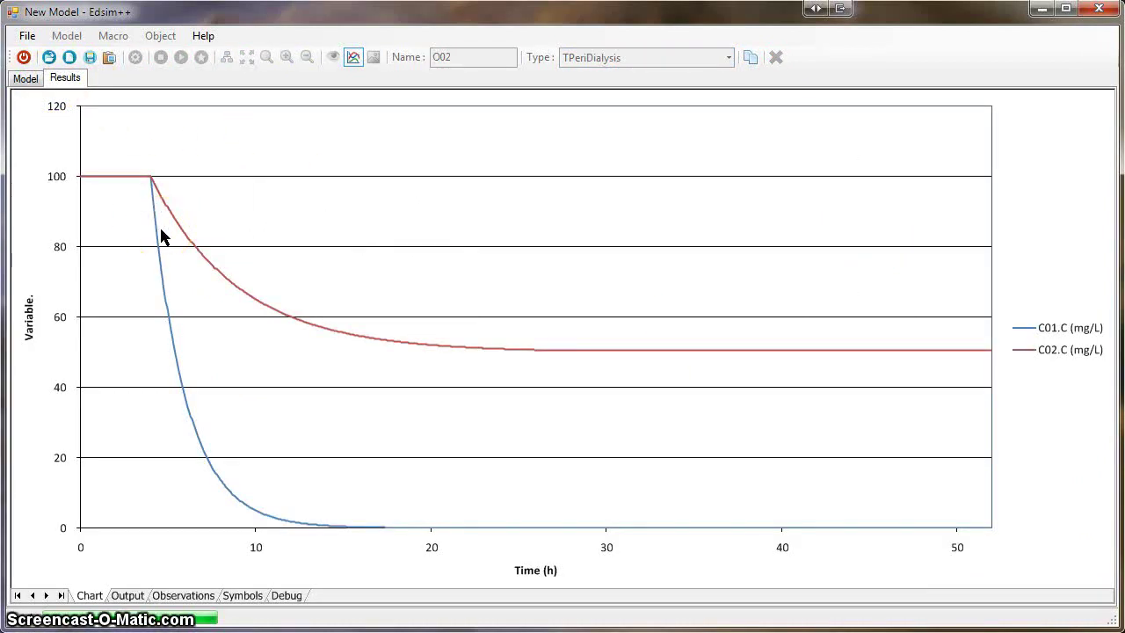
pyautogui.click(150, 182)
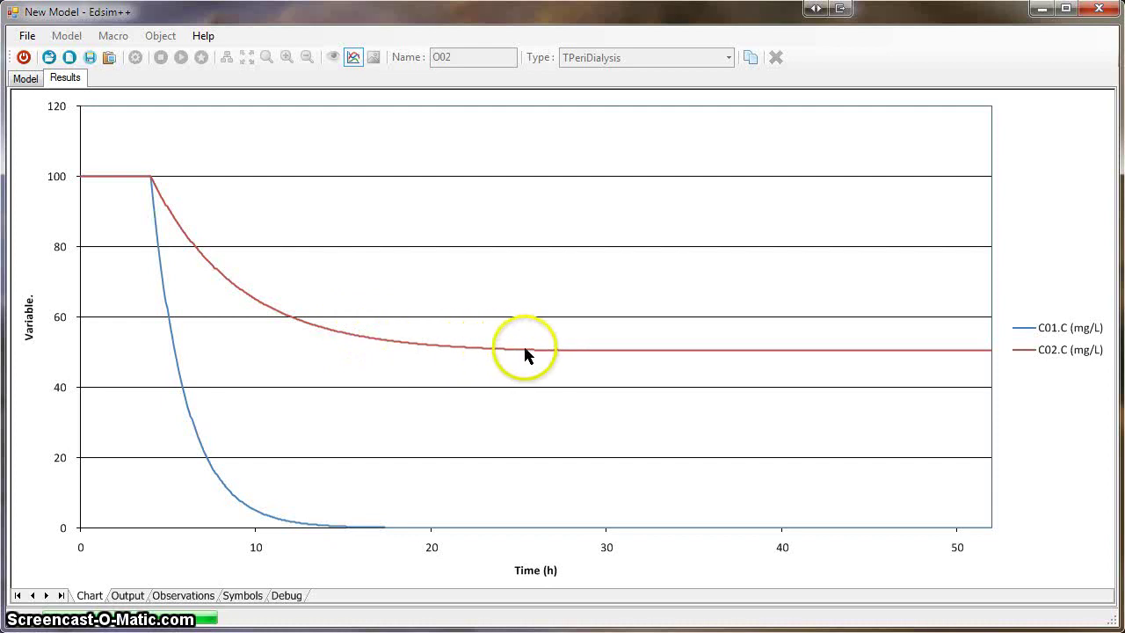
# Examine the parameters of C02 and O02 and the O02 dialysis event against the C01 and C02 concentration chart.
pyautogui.click(29, 80)
pyautogui.click(249, 395)
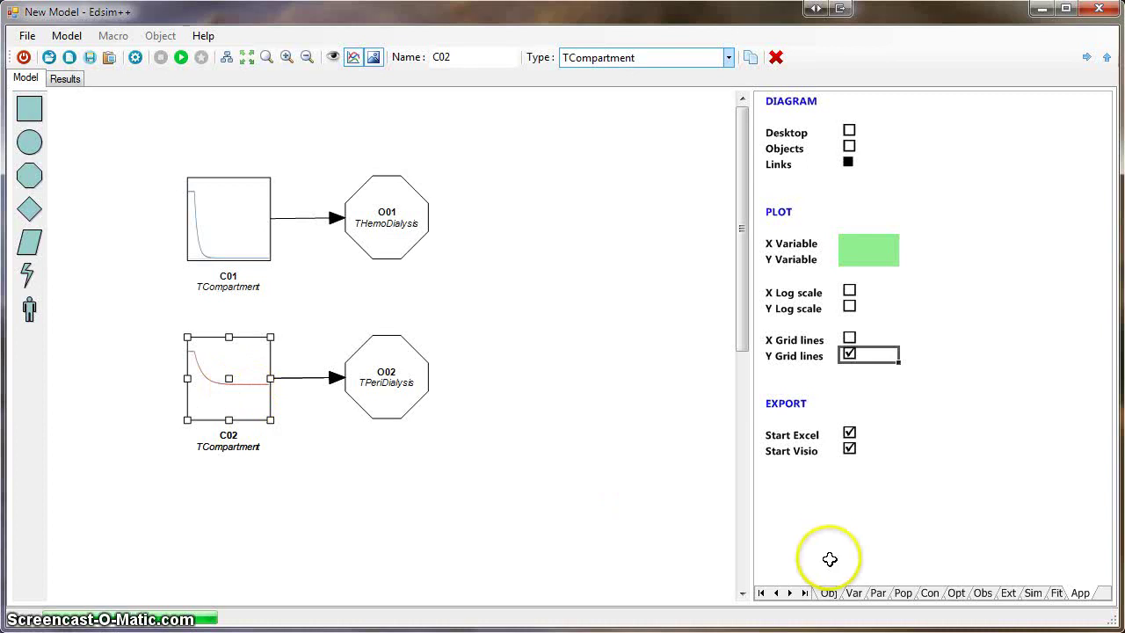
pyautogui.click(877, 592)
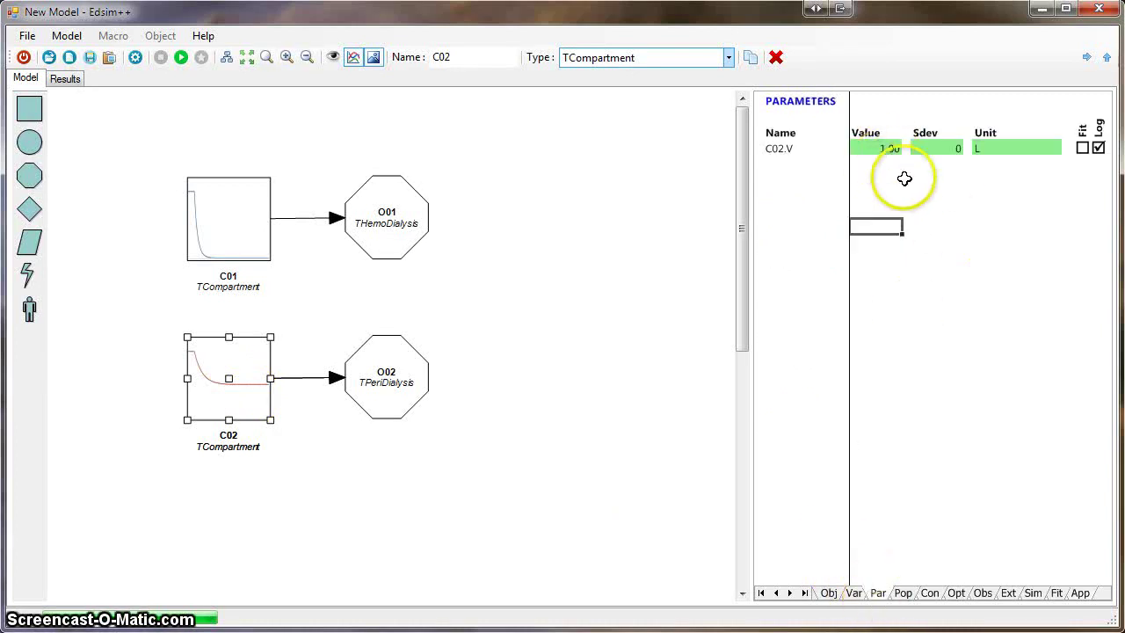
pyautogui.click(422, 382)
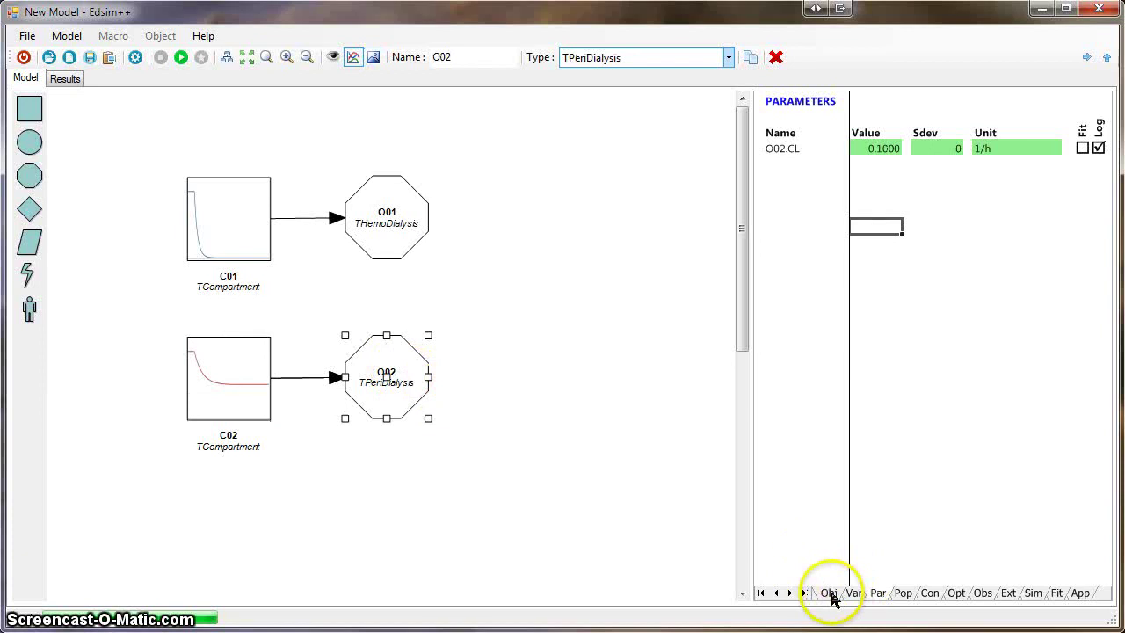
pyautogui.click(828, 594)
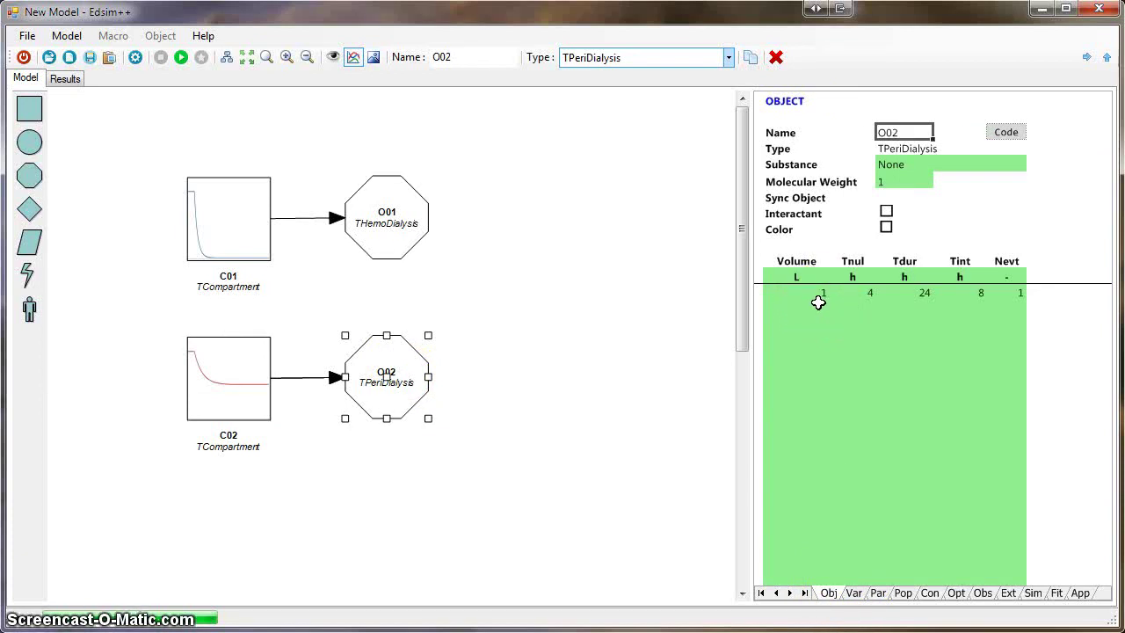
pyautogui.click(67, 80)
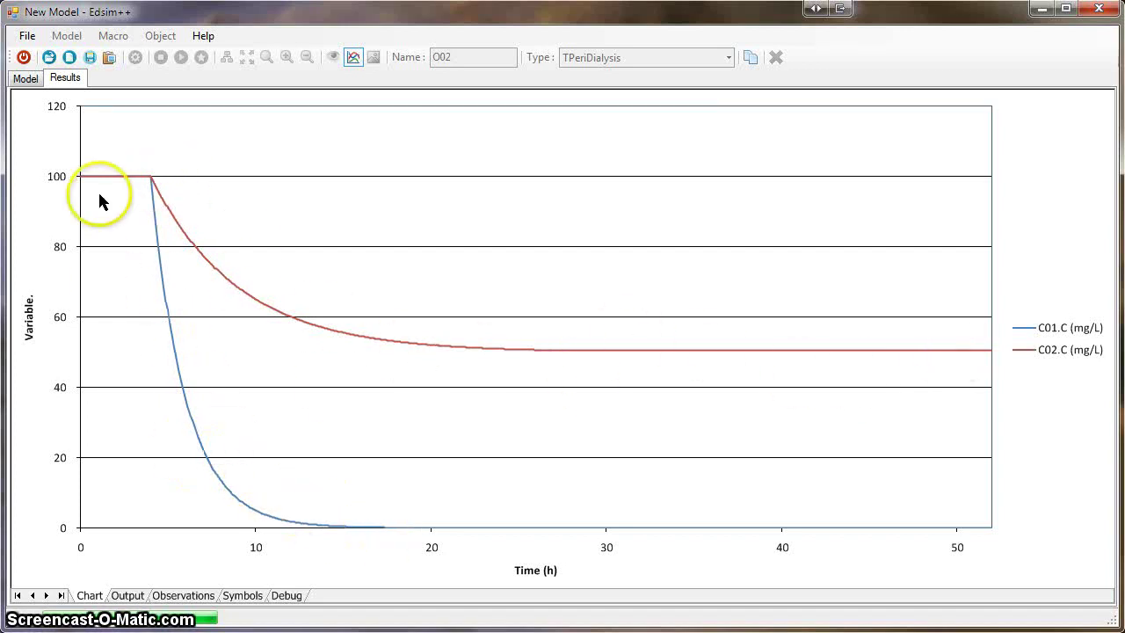
# Set the O01 hemodialysis event to a Tdur of 4 h and an Nevt of 5.
pyautogui.click(25, 79)
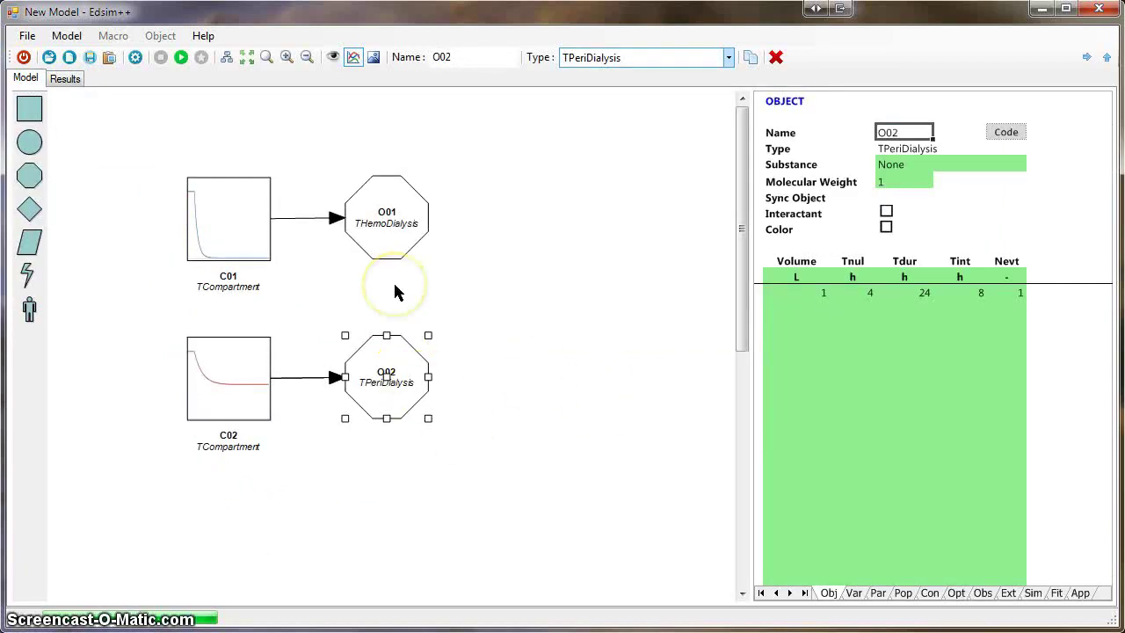
pyautogui.click(389, 243)
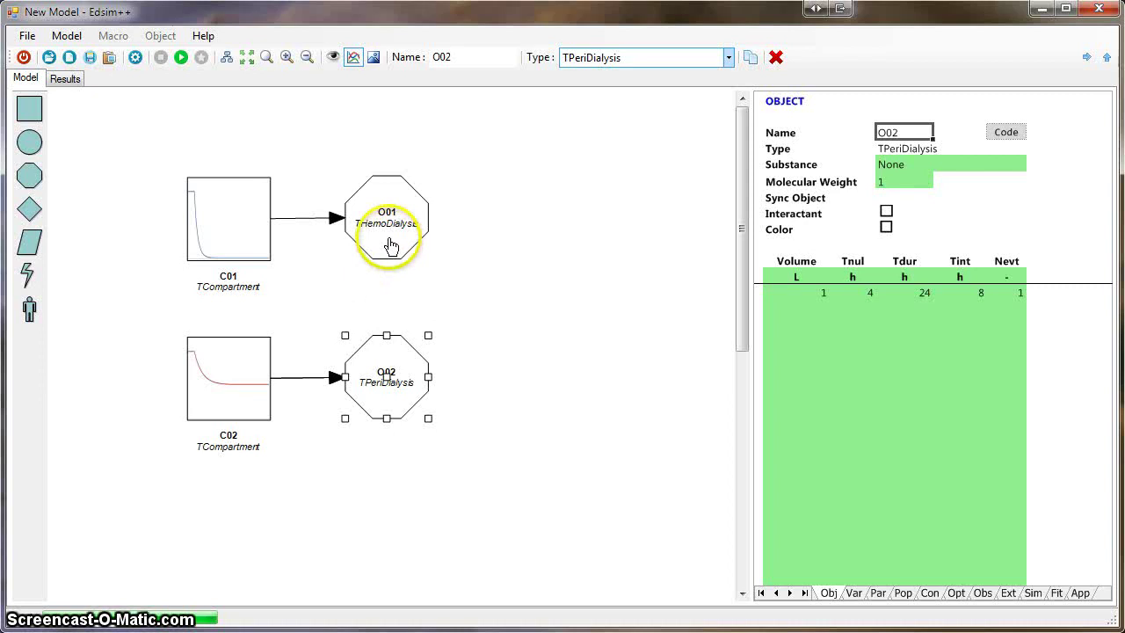
pyautogui.click(923, 400)
pyautogui.click(927, 292)
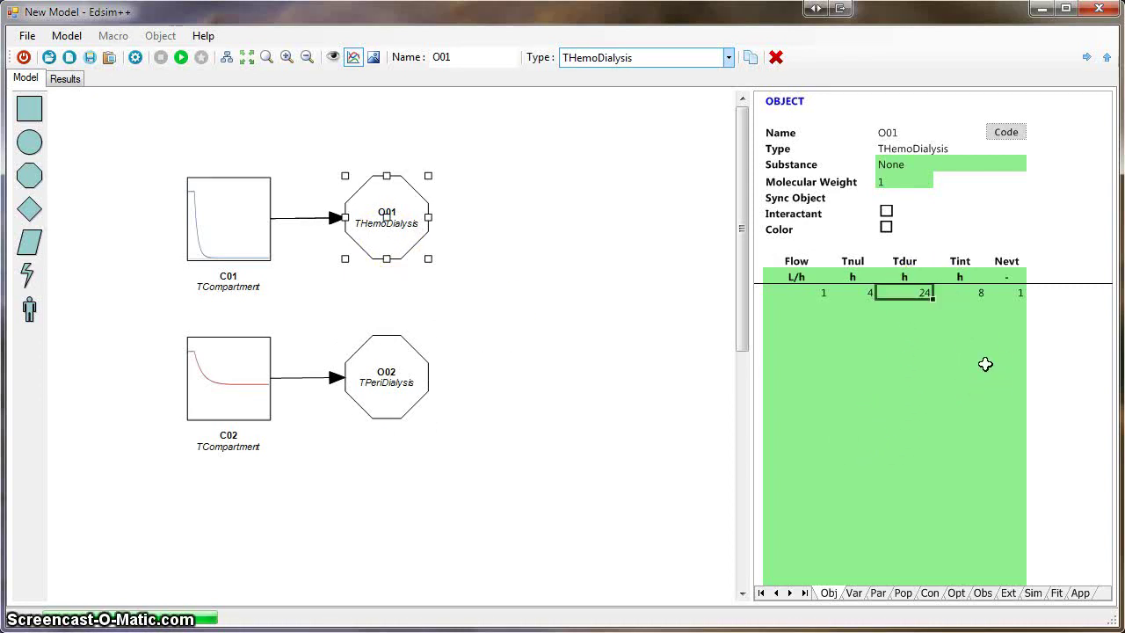
pyautogui.press('Tab')
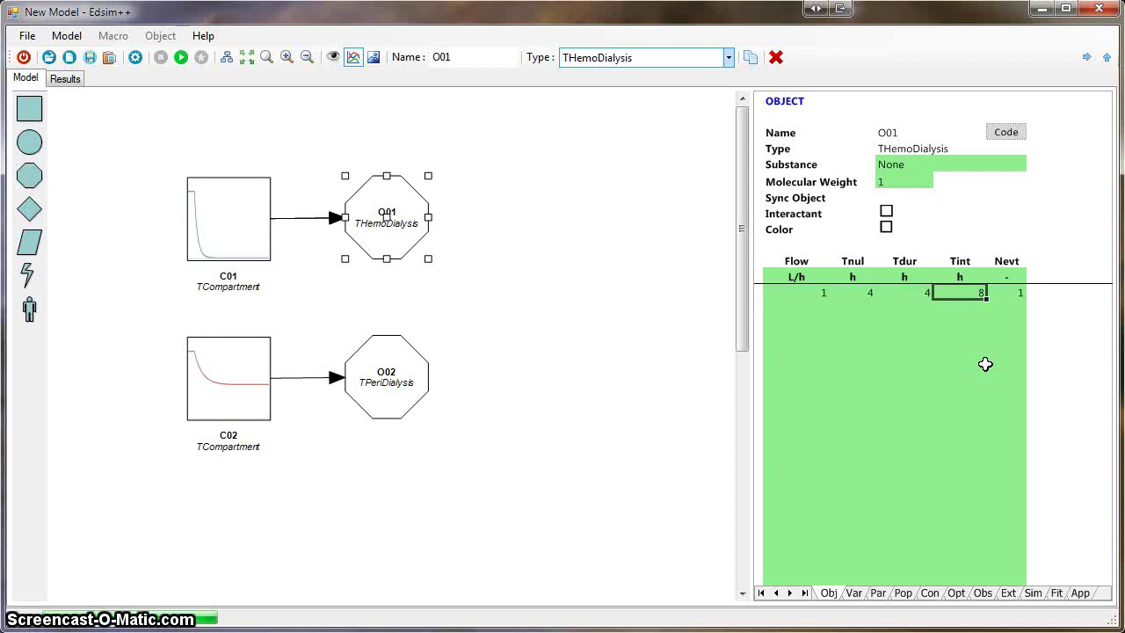
pyautogui.press('Tab')
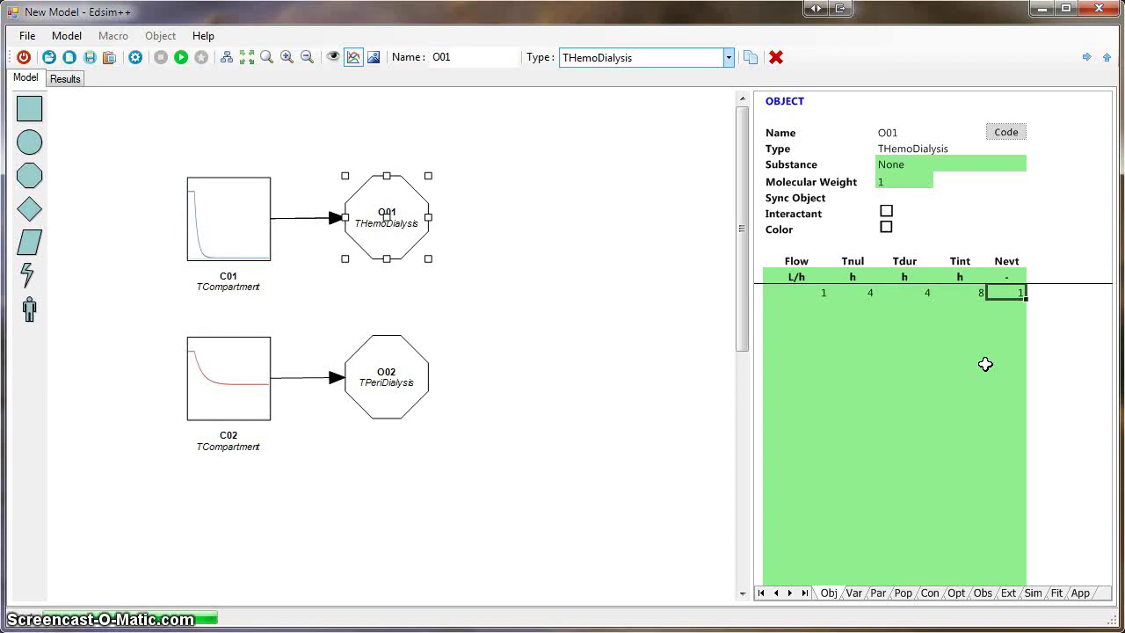
pyautogui.write('5')
pyautogui.press('Return')
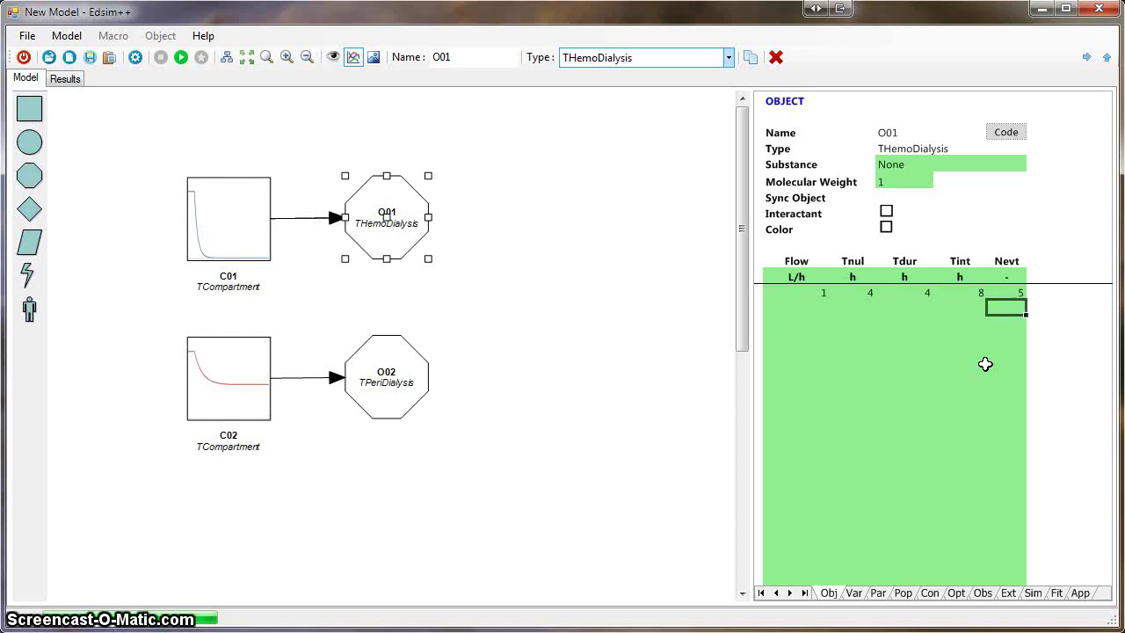
# Set the O02 peritoneal dialysis event to a Tdur of 4 h and an Nevt of 5.
pyautogui.click(365, 371)
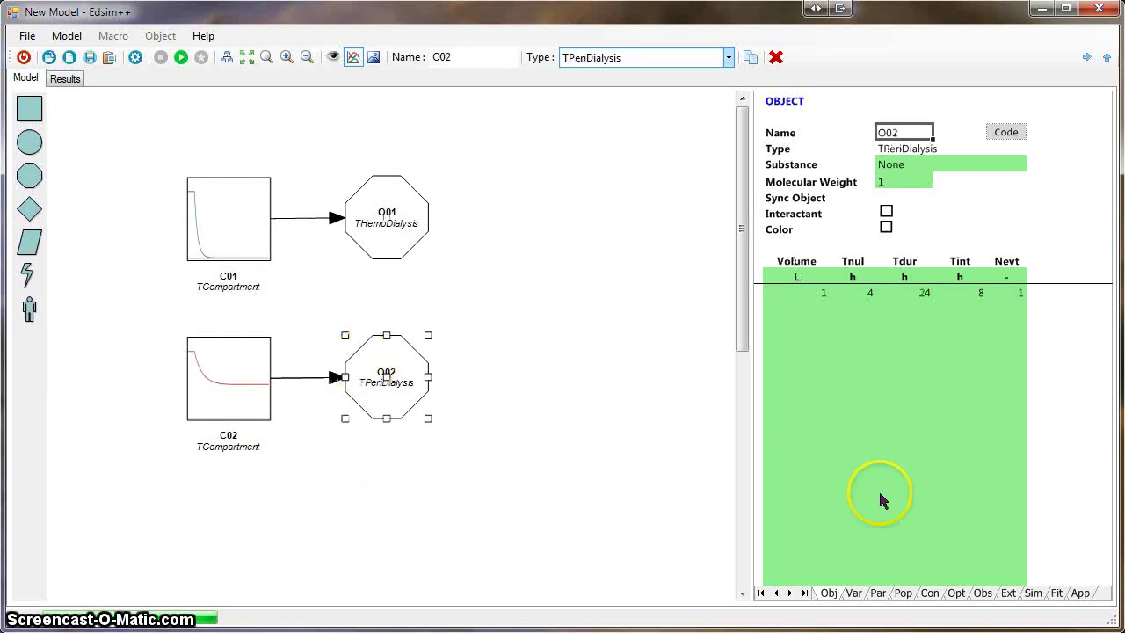
pyautogui.click(920, 294)
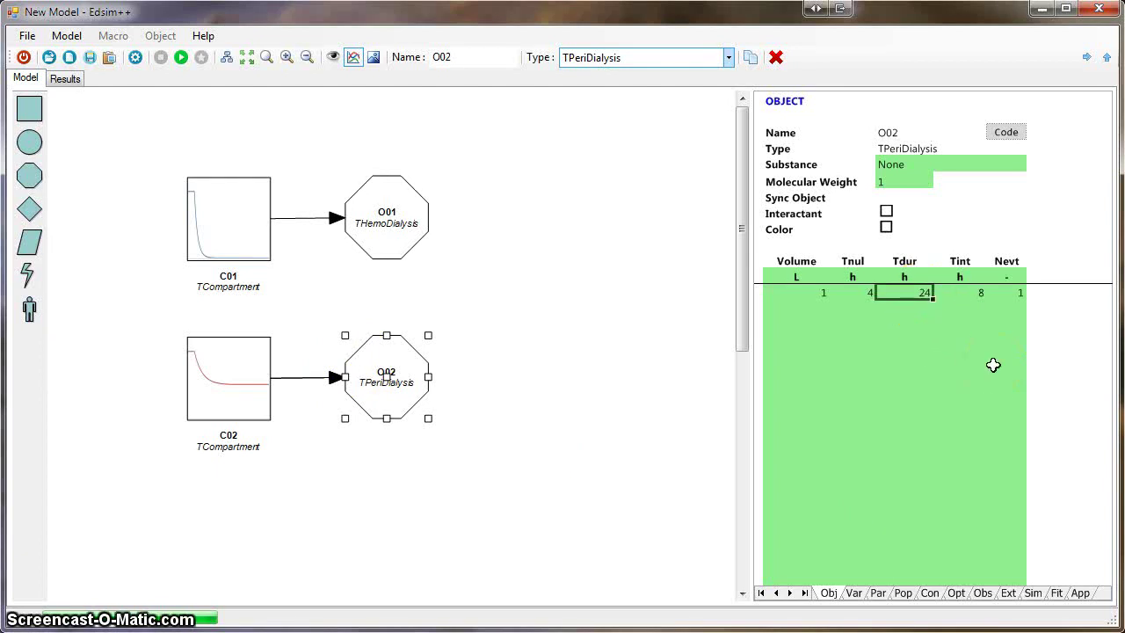
pyautogui.write('4')
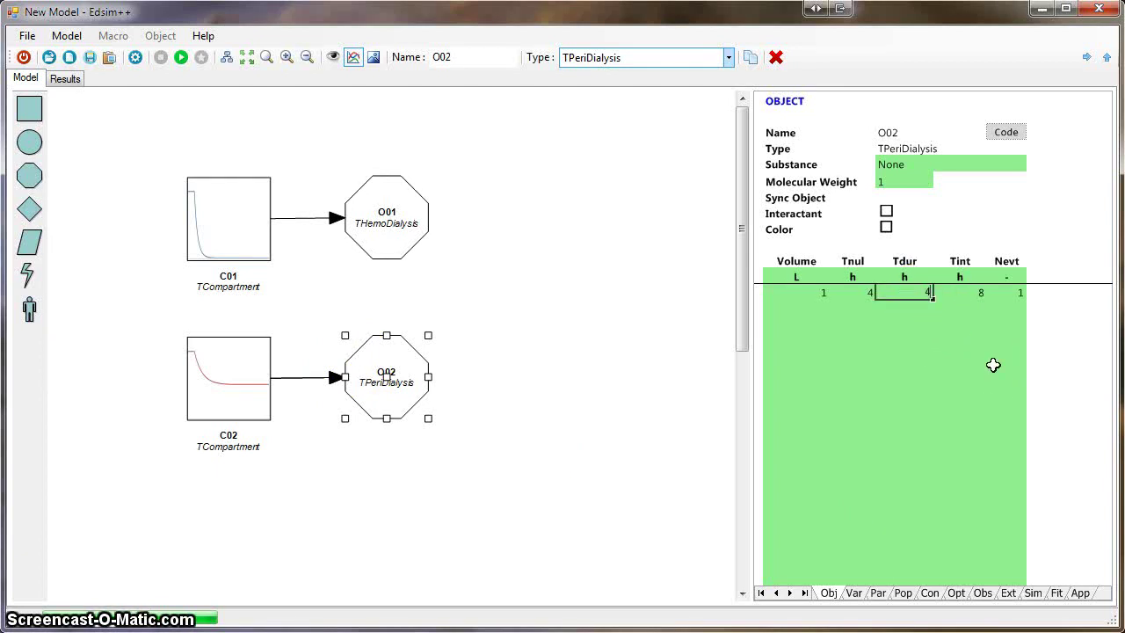
pyautogui.press('Tab')
pyautogui.press('Tab')
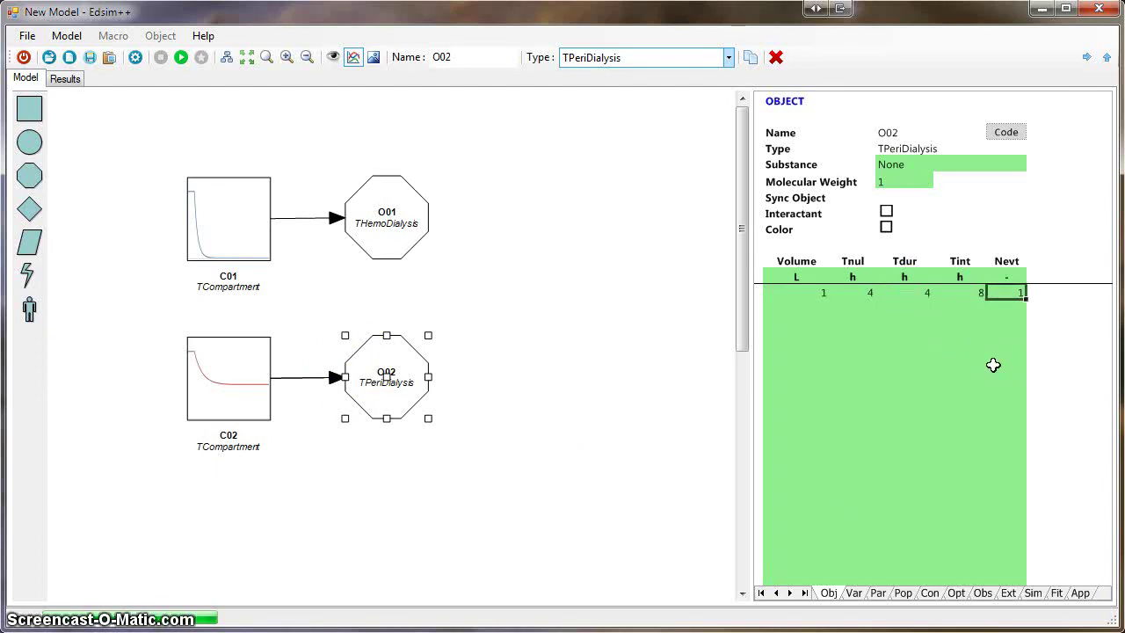
pyautogui.write('5')
pyautogui.press('Return')
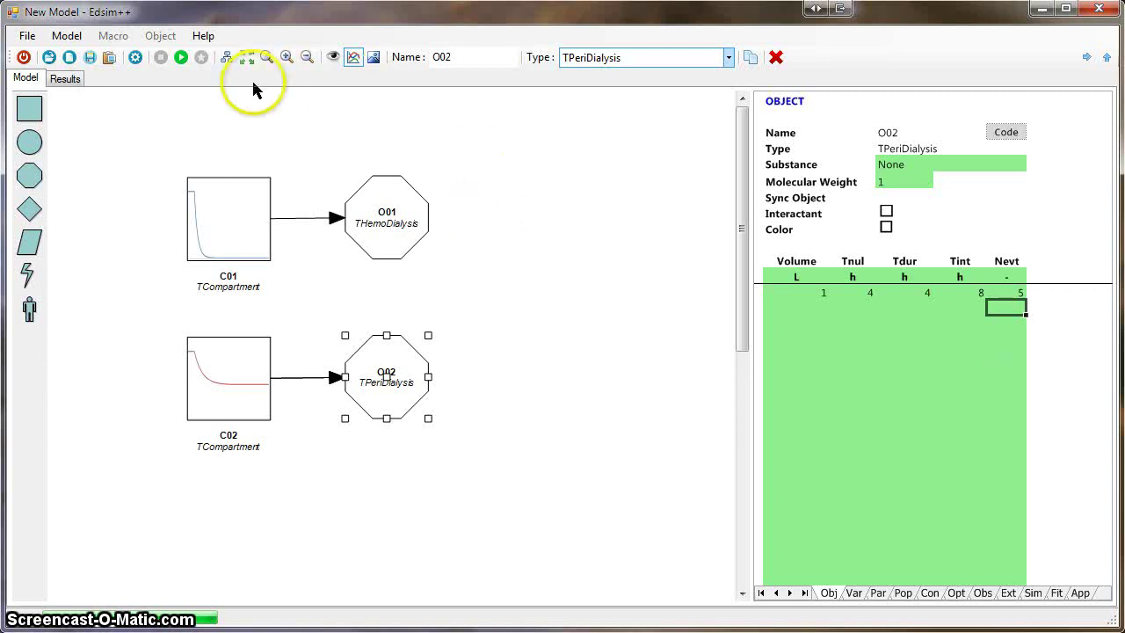
# Simulate the model with the repeated dialysis events and examine the C01 and C02 concentration chart.
pyautogui.click(182, 58)
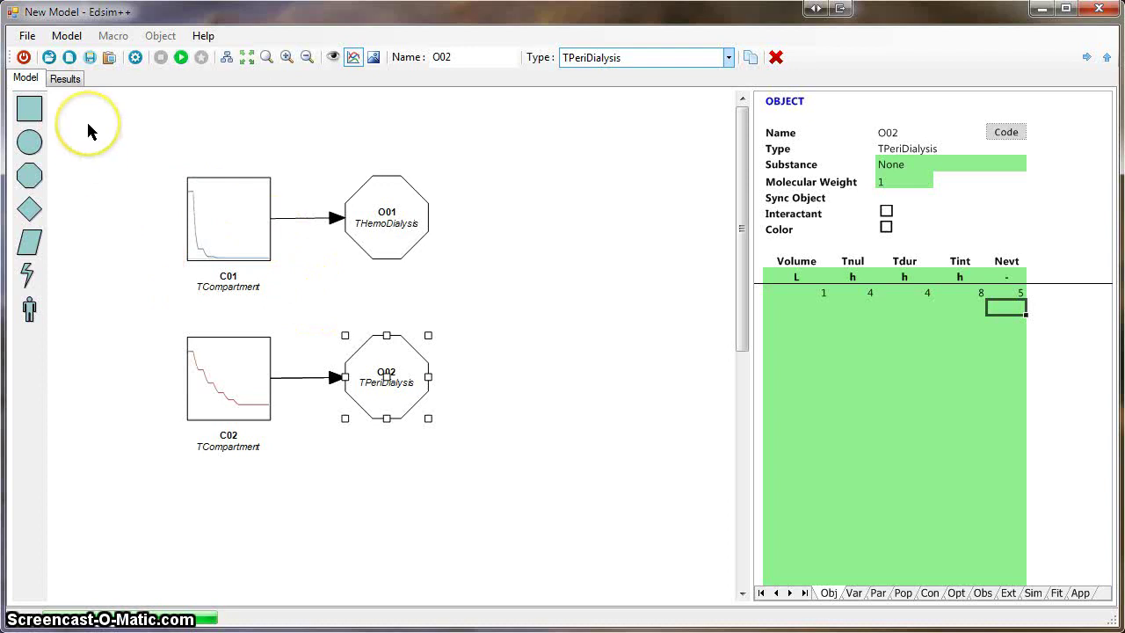
pyautogui.click(65, 79)
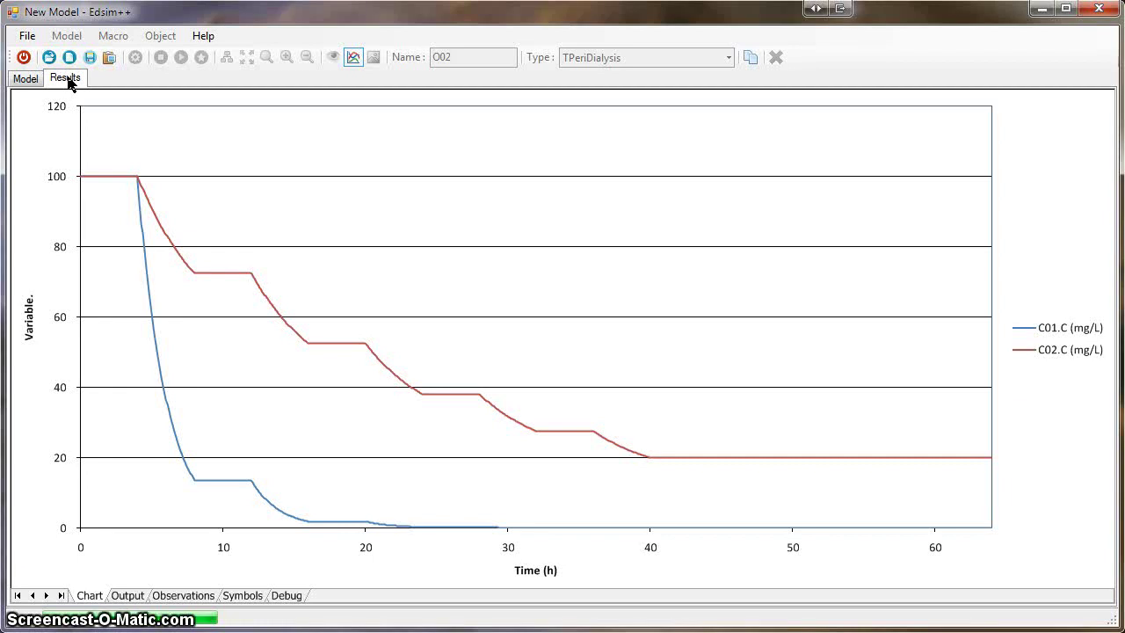
pyautogui.click(26, 78)
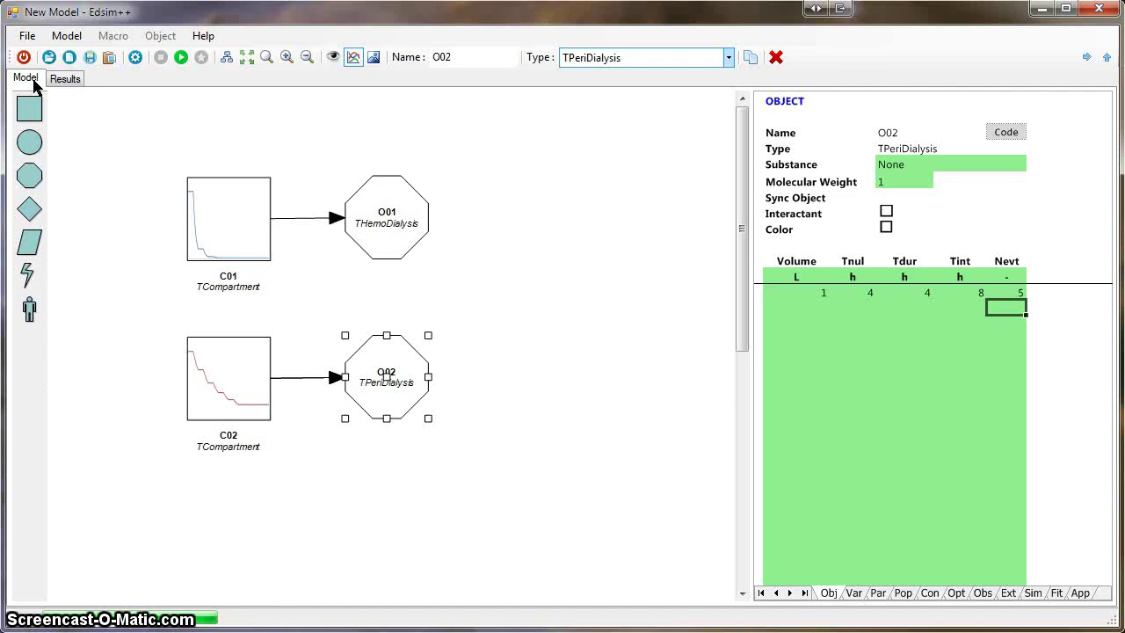
pyautogui.click(37, 92)
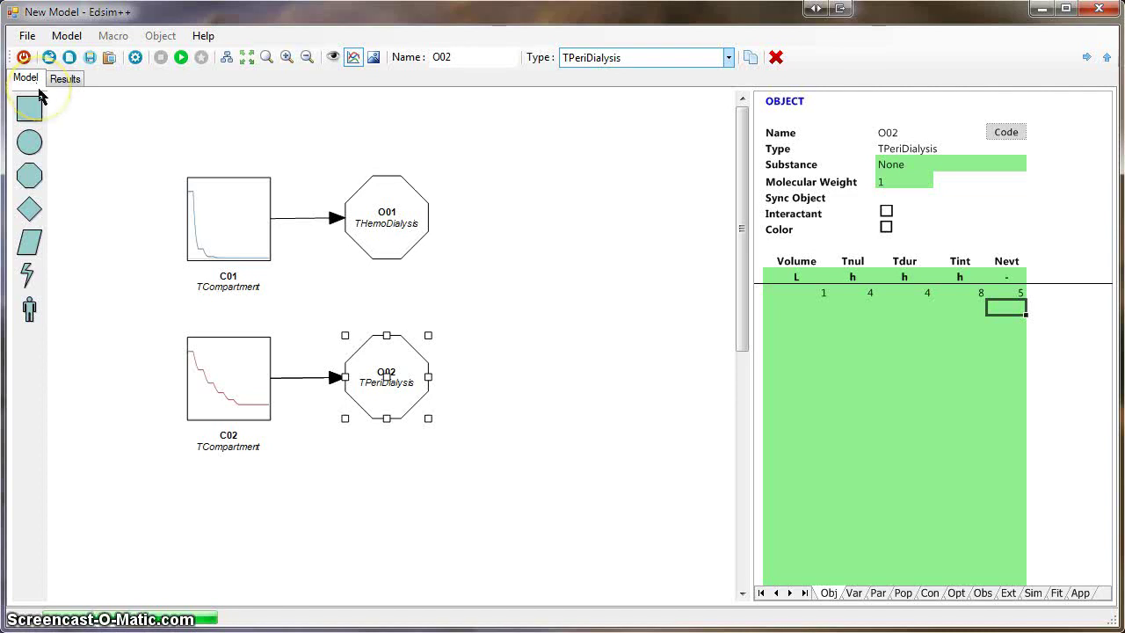